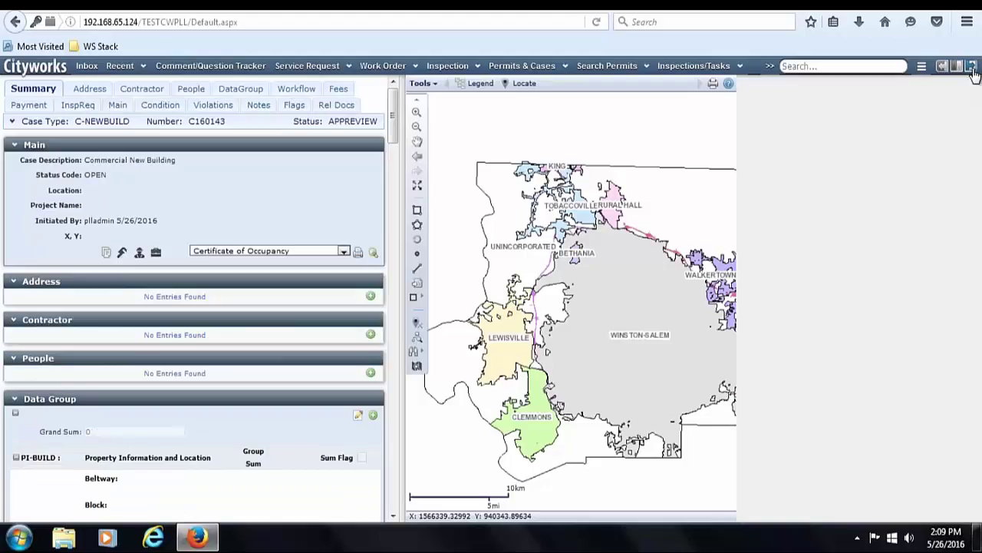
# - Close the map pane and scroll through case C160143's full-width summary
pyautogui.click(973, 67)
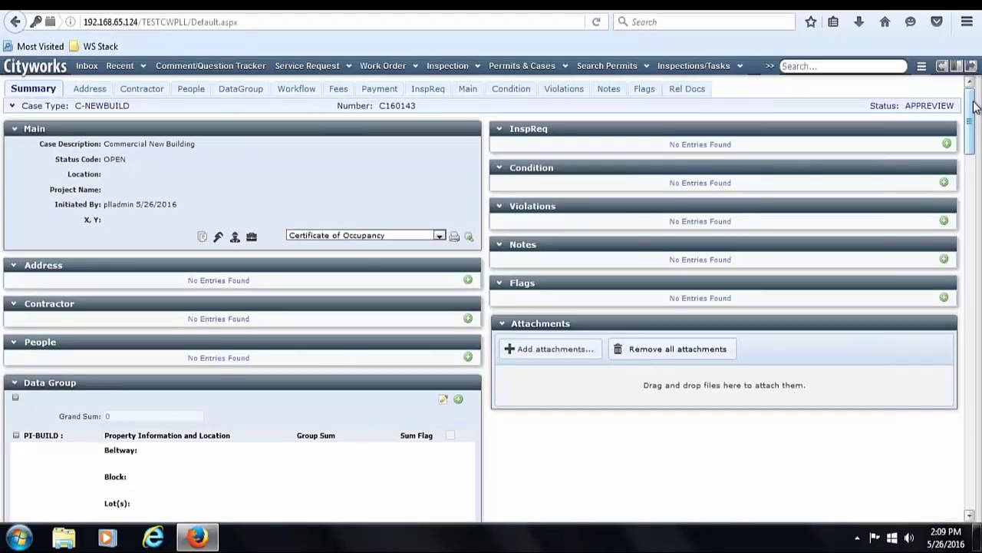
pyautogui.moveTo(975, 107); pyautogui.dragTo(976, 472)
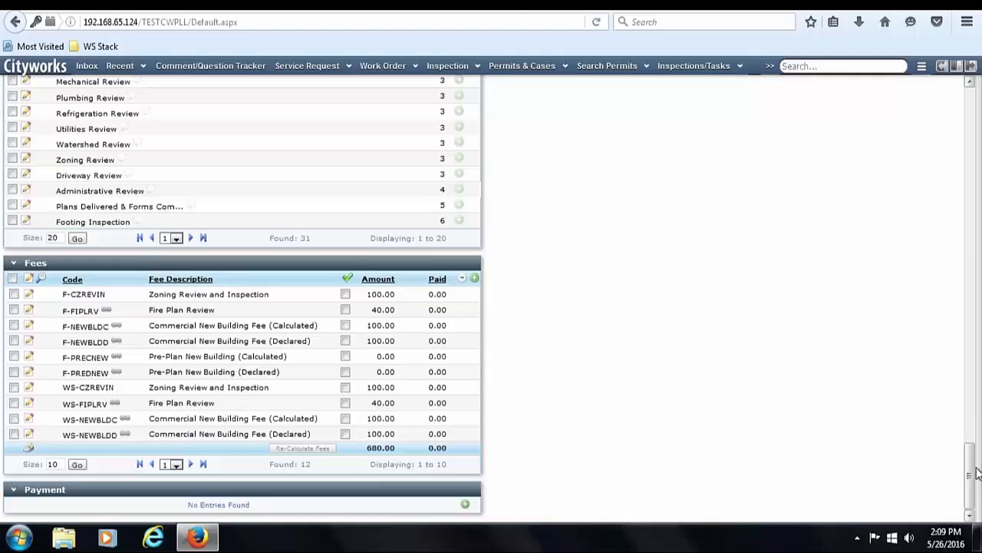
pyautogui.moveTo(971, 472); pyautogui.dragTo(973, 88)
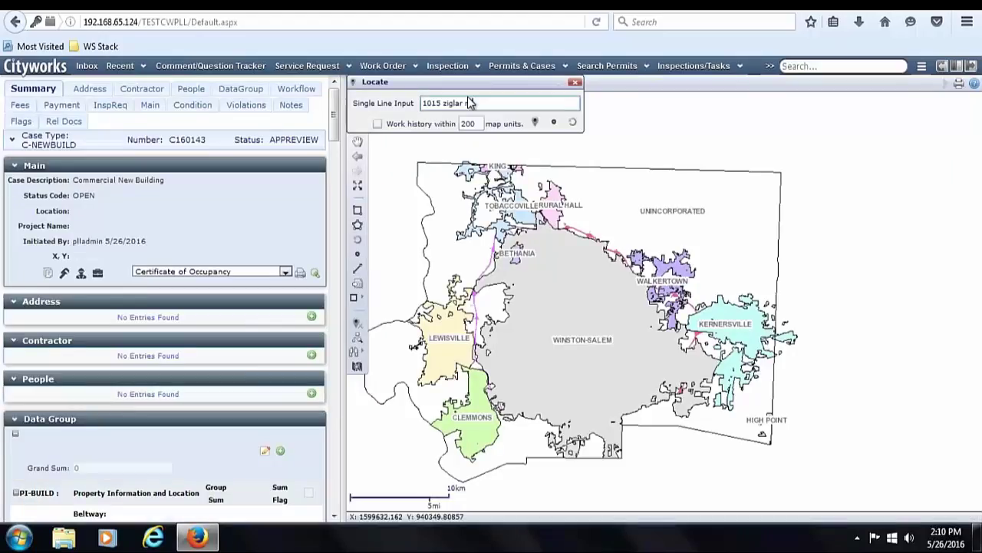
pyautogui.press('Return')
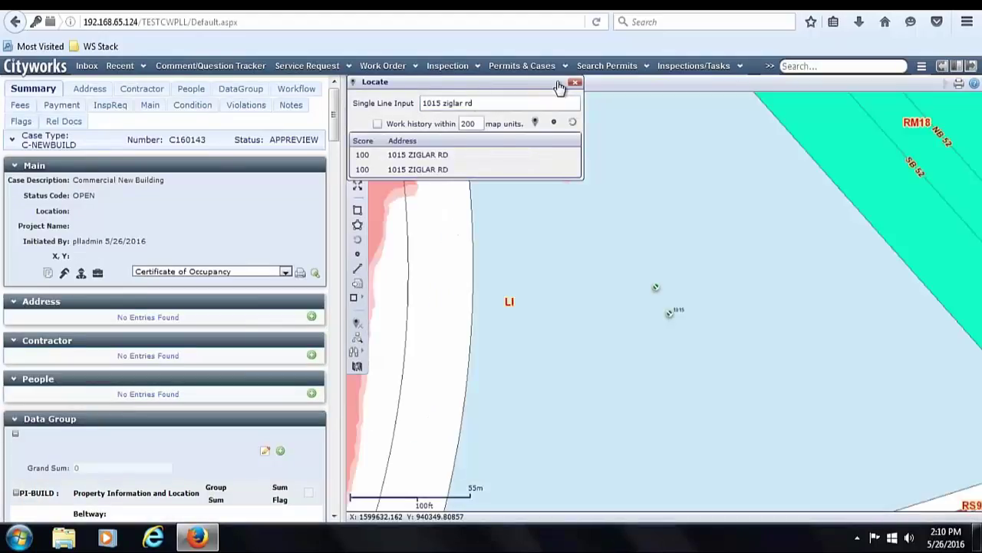
pyautogui.click(576, 85)
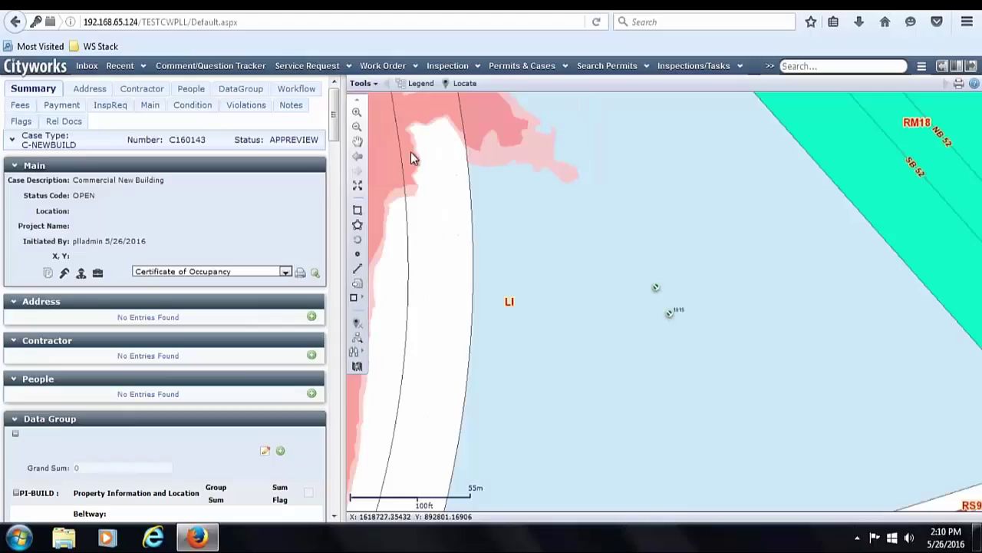
pyautogui.click(356, 215)
pyautogui.moveTo(621, 229); pyautogui.dragTo(711, 359)
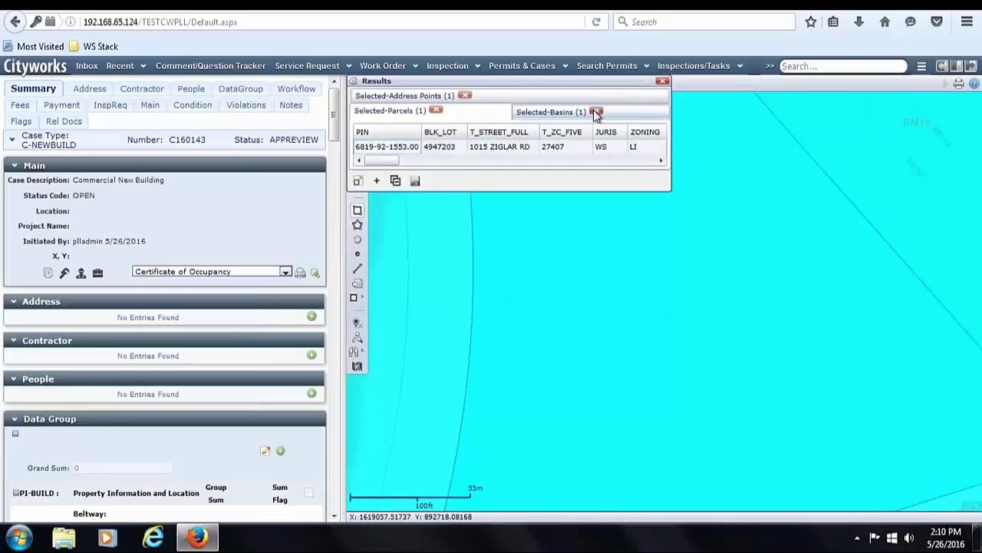
# - Drop the basin result, then add the parcel and address point to the case and save
pyautogui.click(596, 111)
pyautogui.click(311, 317)
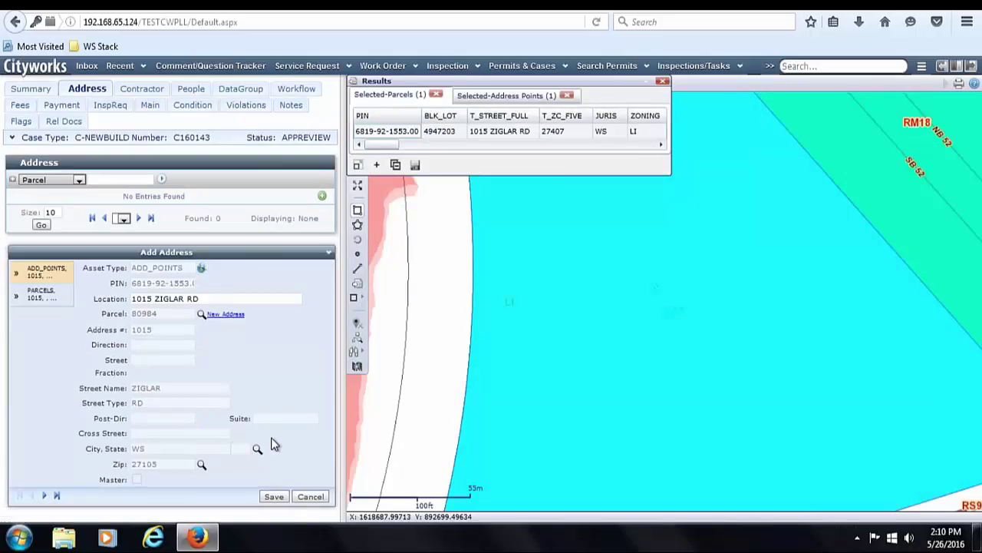
pyautogui.click(274, 497)
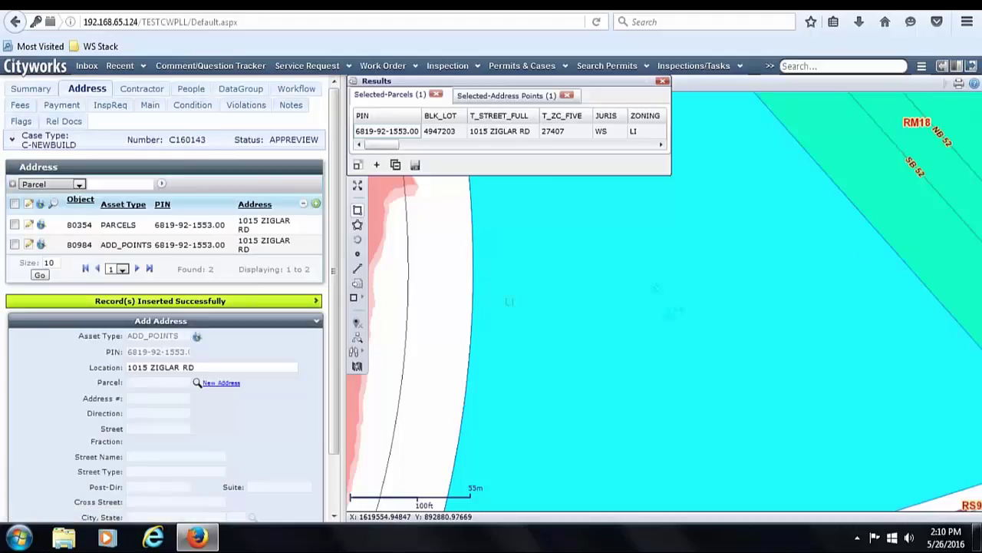
pyautogui.click(973, 67)
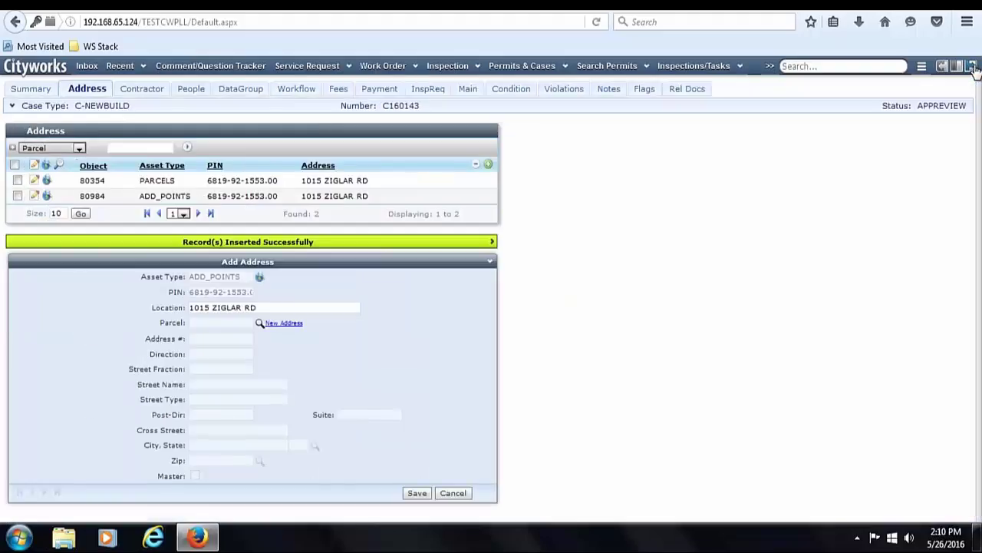
pyautogui.click(30, 93)
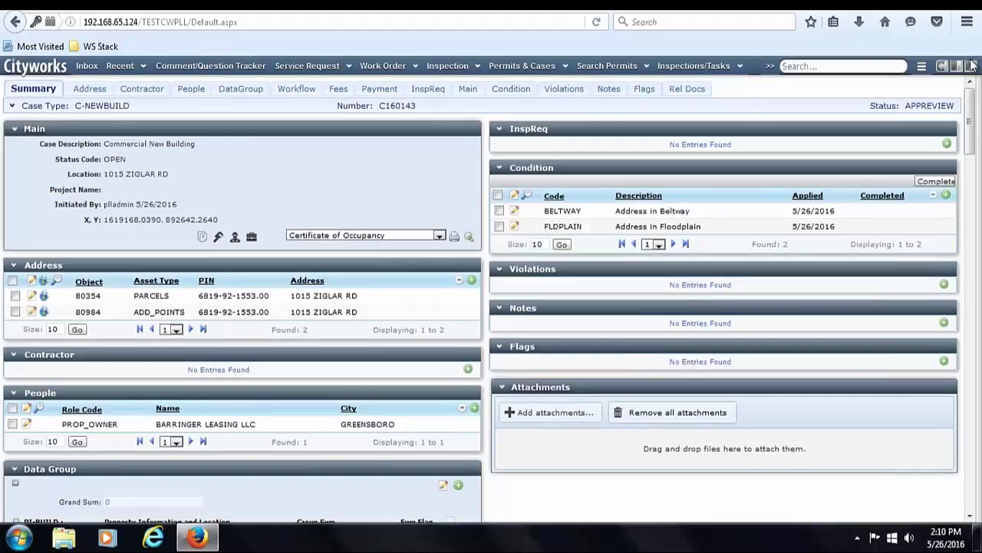
pyautogui.moveTo(971, 134); pyautogui.dragTo(975, 177)
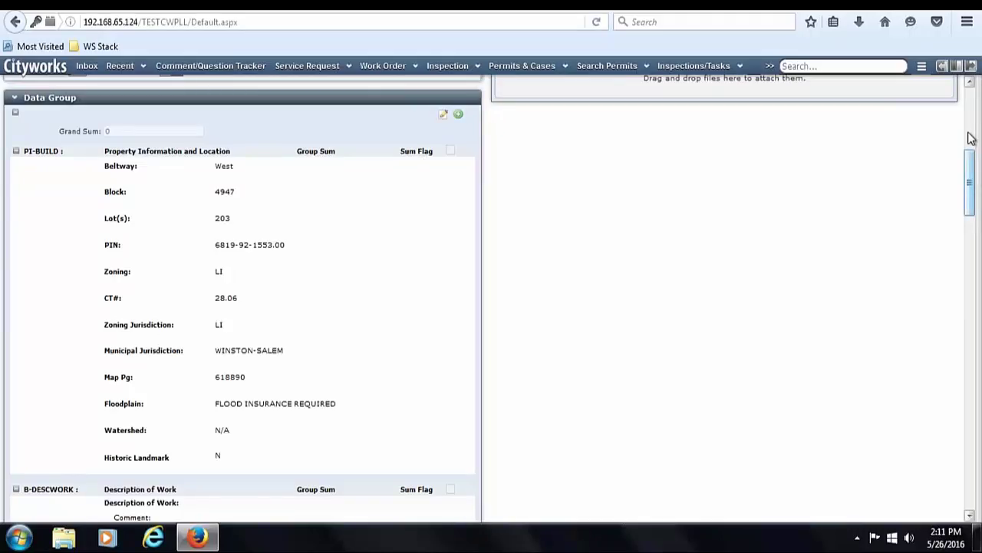
pyautogui.moveTo(970, 137); pyautogui.dragTo(974, 112)
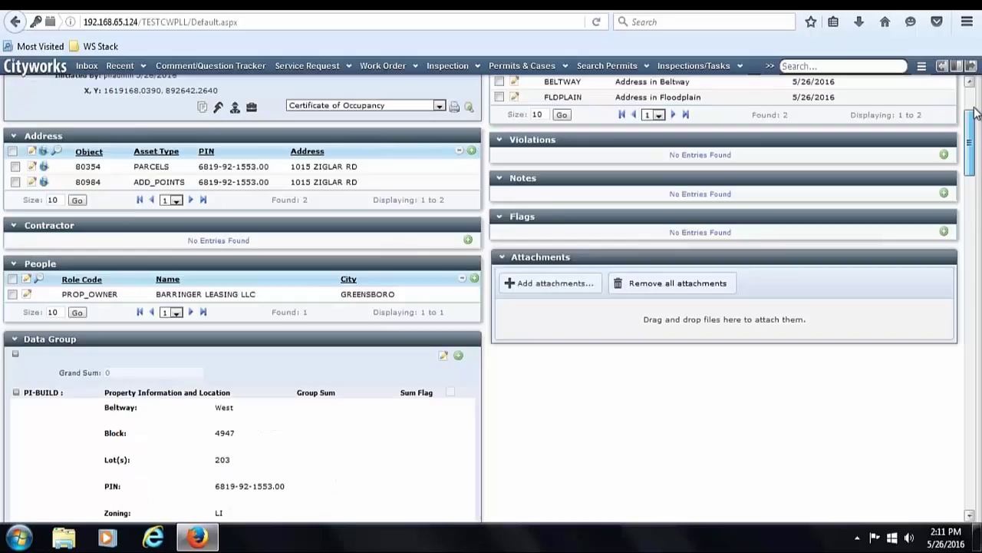
pyautogui.moveTo(975, 112); pyautogui.dragTo(973, 99)
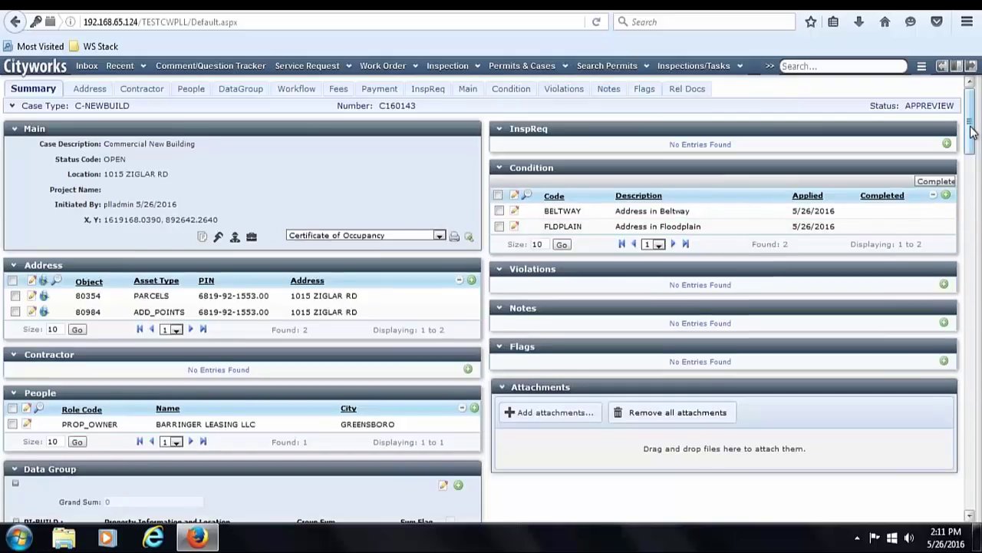
pyautogui.moveTo(970, 131); pyautogui.dragTo(979, 521)
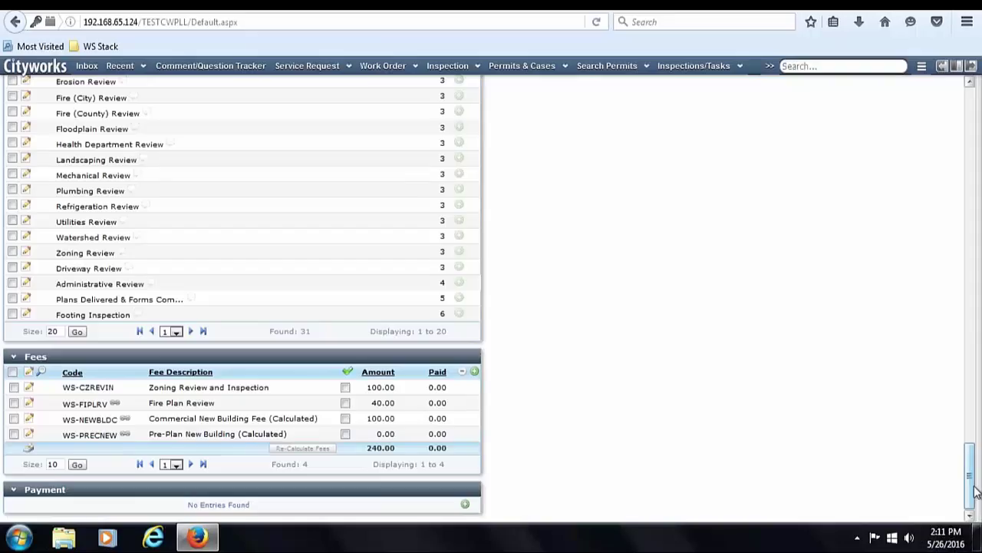
pyautogui.moveTo(975, 491); pyautogui.dragTo(979, 150)
# - Edit the data group and enter TEST as the B-DESCWORK description of work comment
pyautogui.click(447, 329)
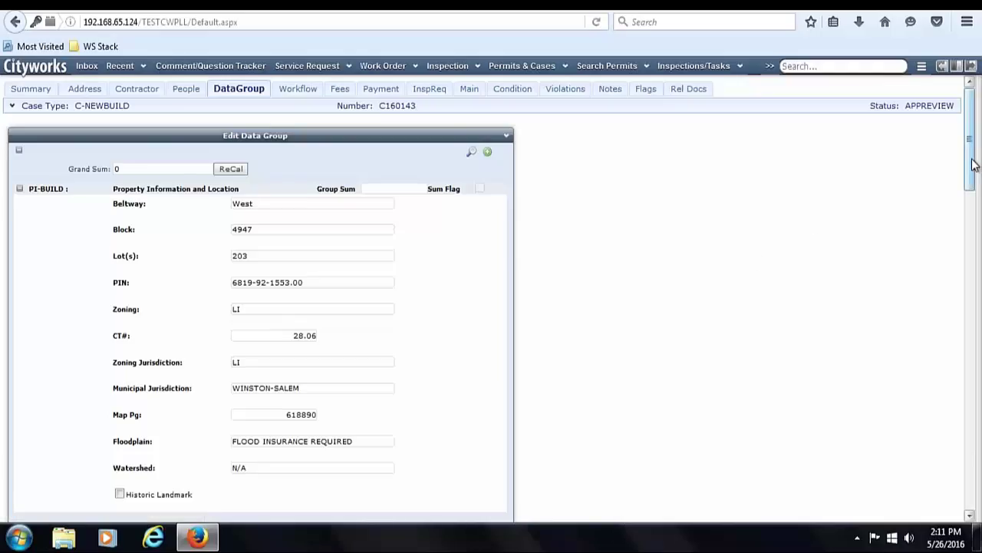
pyautogui.moveTo(970, 161); pyautogui.dragTo(971, 172)
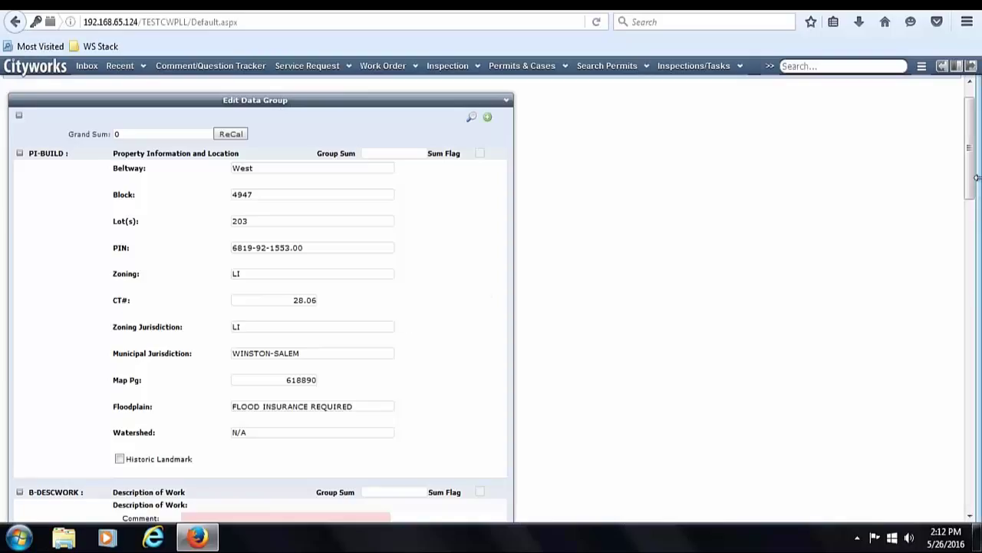
pyautogui.moveTo(968, 169); pyautogui.dragTo(973, 228)
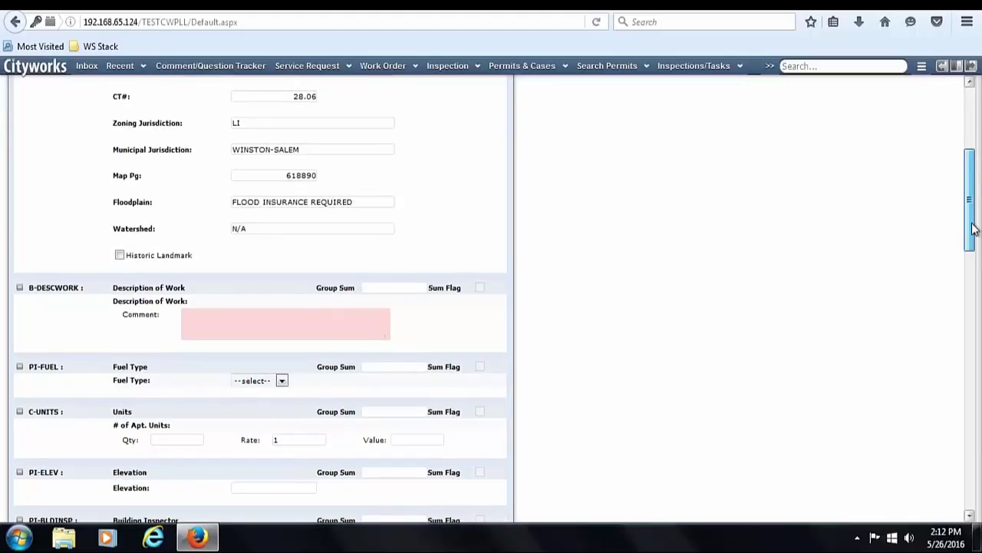
pyautogui.moveTo(973, 228); pyautogui.dragTo(972, 241)
pyautogui.click(310, 247)
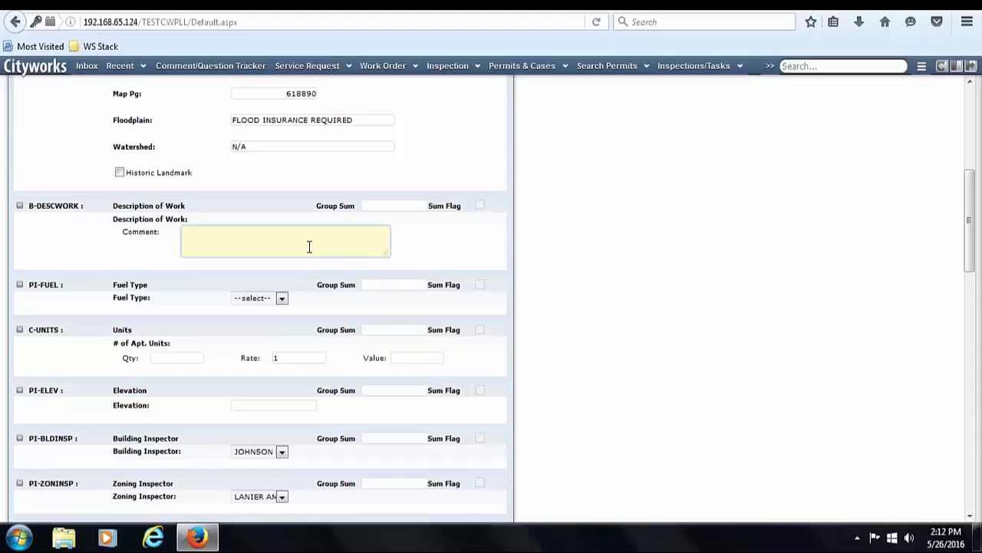
pyautogui.write('TEST')
pyautogui.click(109, 248)
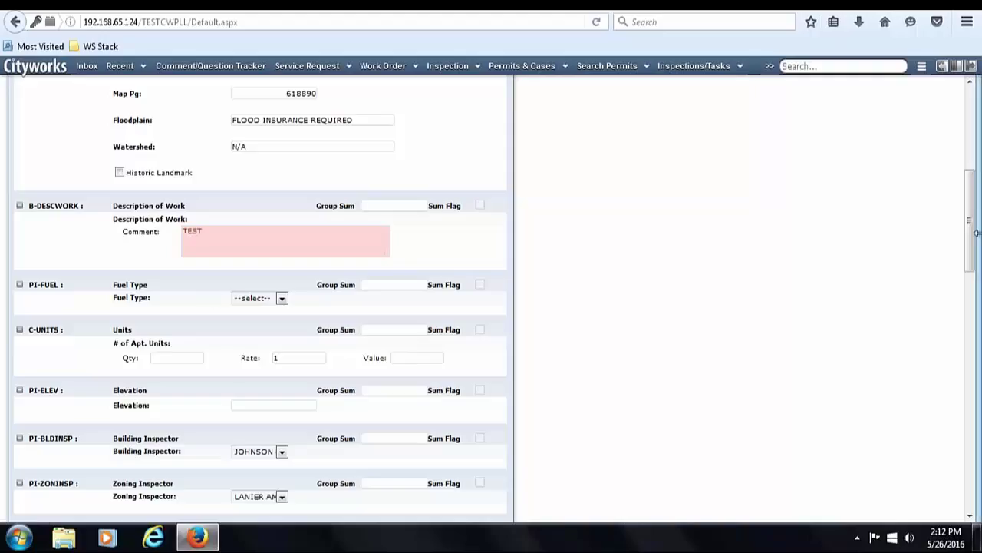
pyautogui.moveTo(971, 234); pyautogui.dragTo(973, 292)
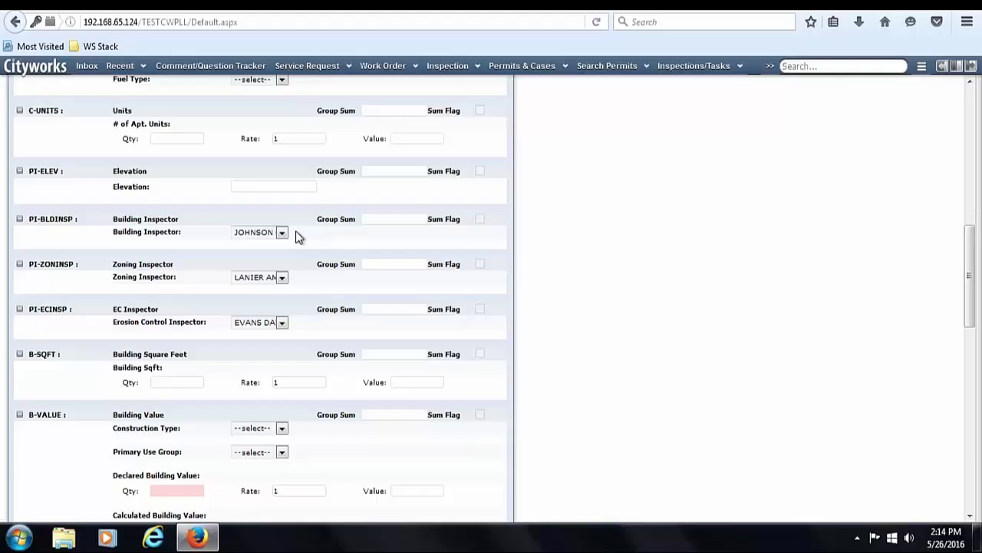
# - Keep the current building, zoning and erosion control inspectors
pyautogui.click(282, 233)
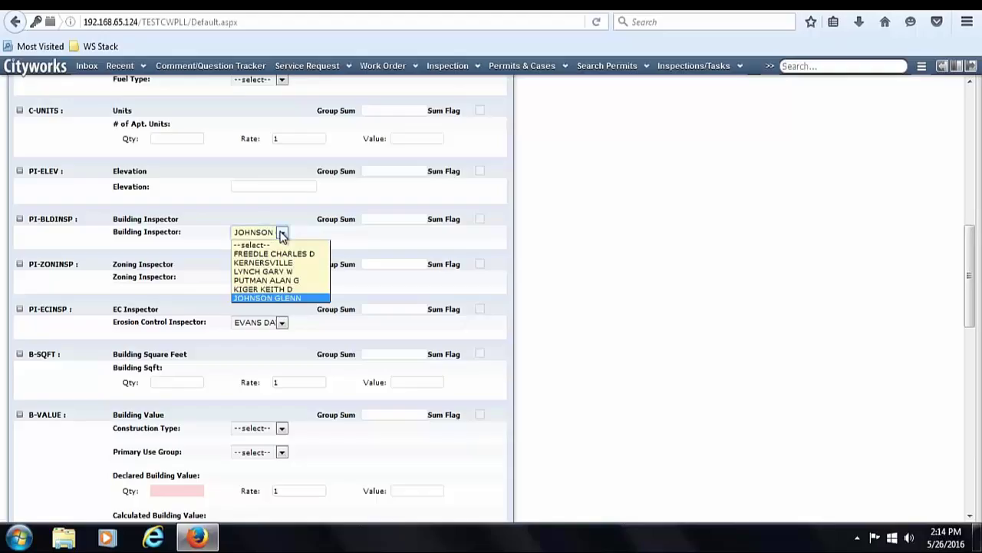
pyautogui.click(282, 233)
pyautogui.click(281, 278)
pyautogui.click(283, 280)
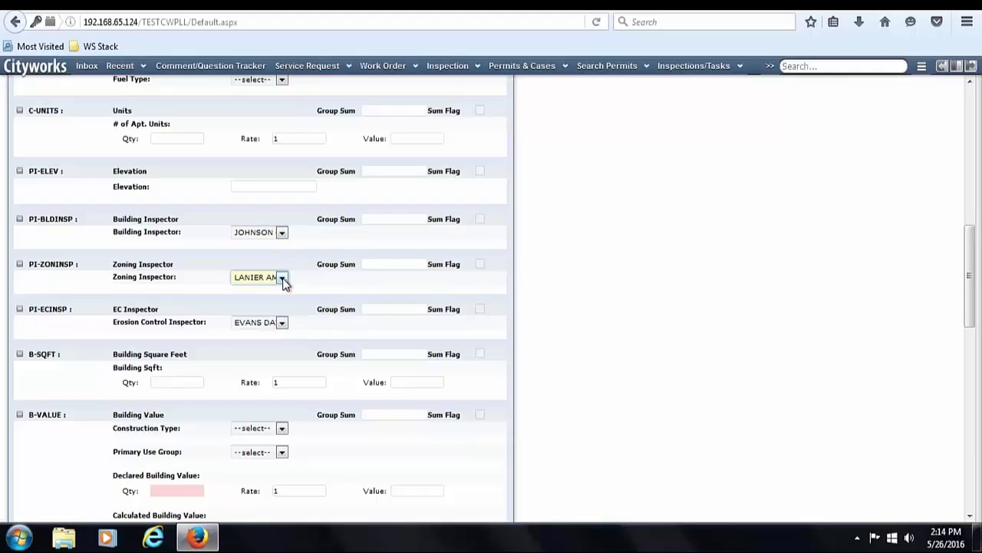
pyautogui.click(283, 323)
pyautogui.click(284, 327)
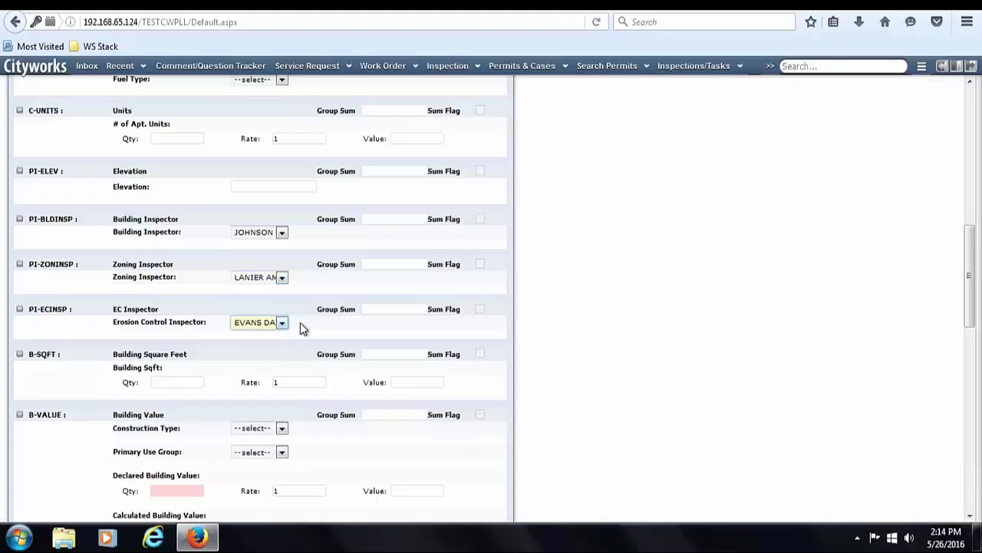
pyautogui.doubleClick(311, 330)
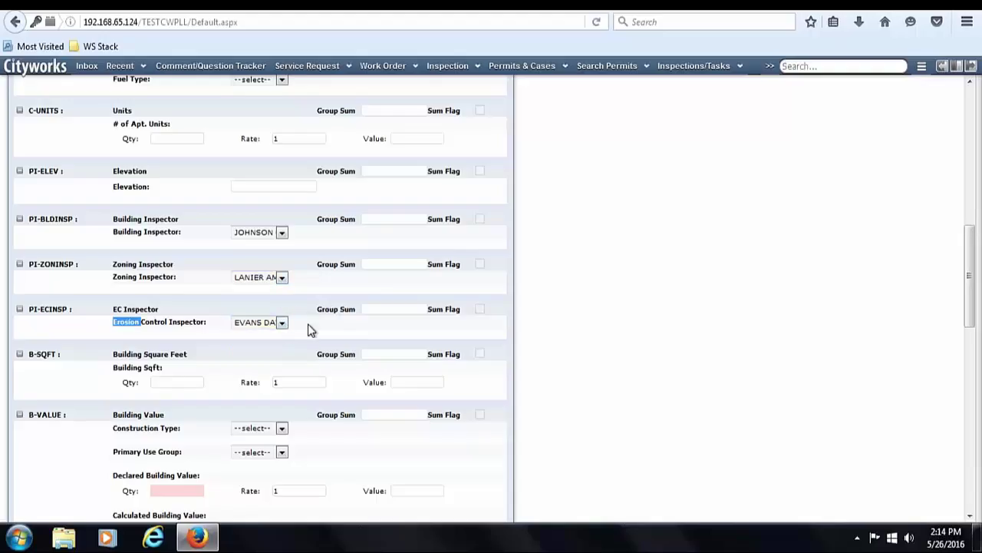
# - Enter 2500 as the building square footage quantity
pyautogui.click(163, 382)
pyautogui.write('2500')
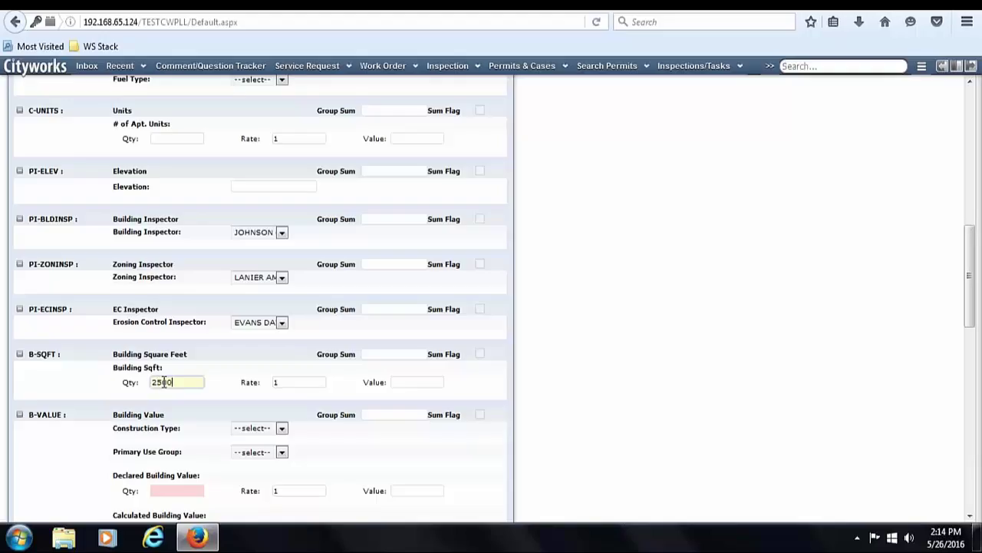
pyautogui.click(225, 395)
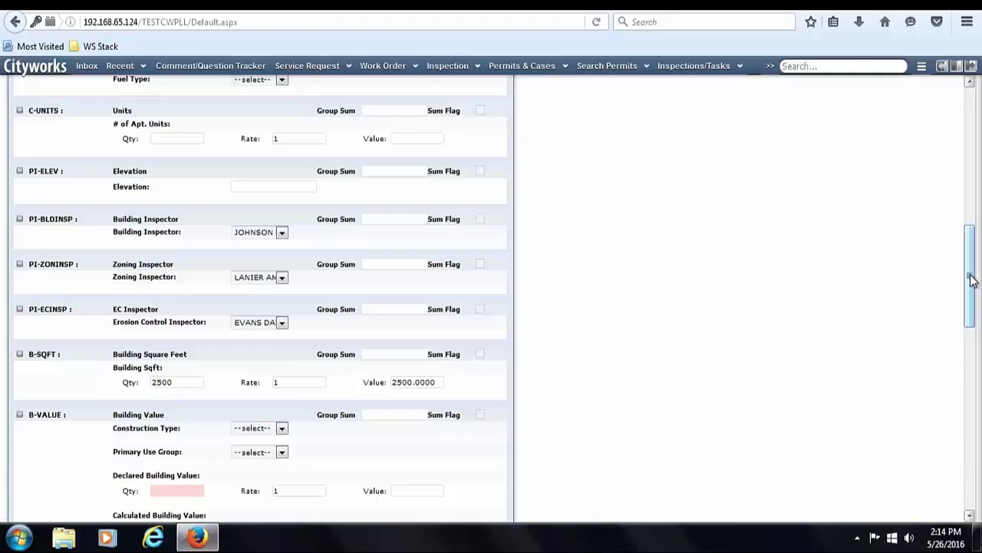
pyautogui.moveTo(971, 280); pyautogui.dragTo(968, 324)
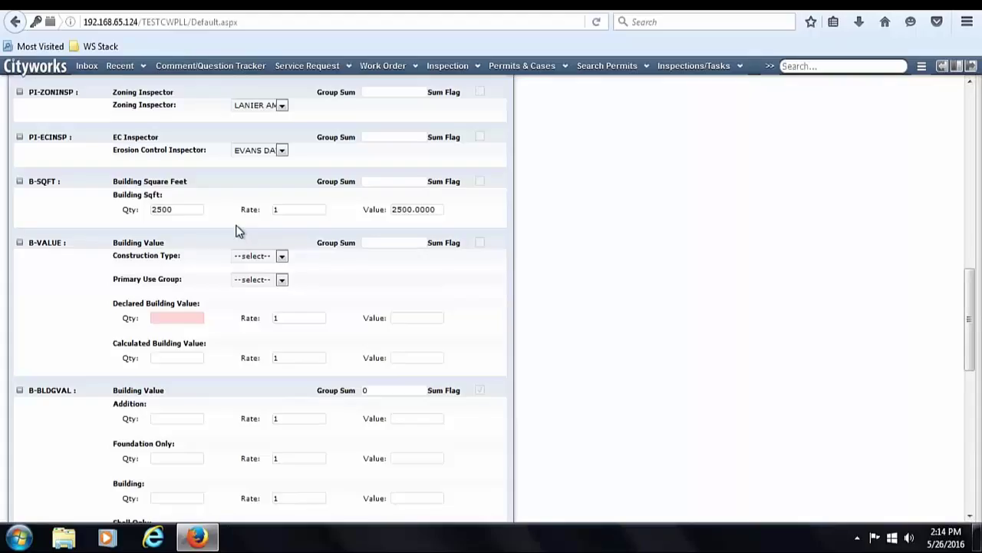
# - Set construction type I-A, use group B BUSI, declared value 300000, and save the data group
pyautogui.click(276, 258)
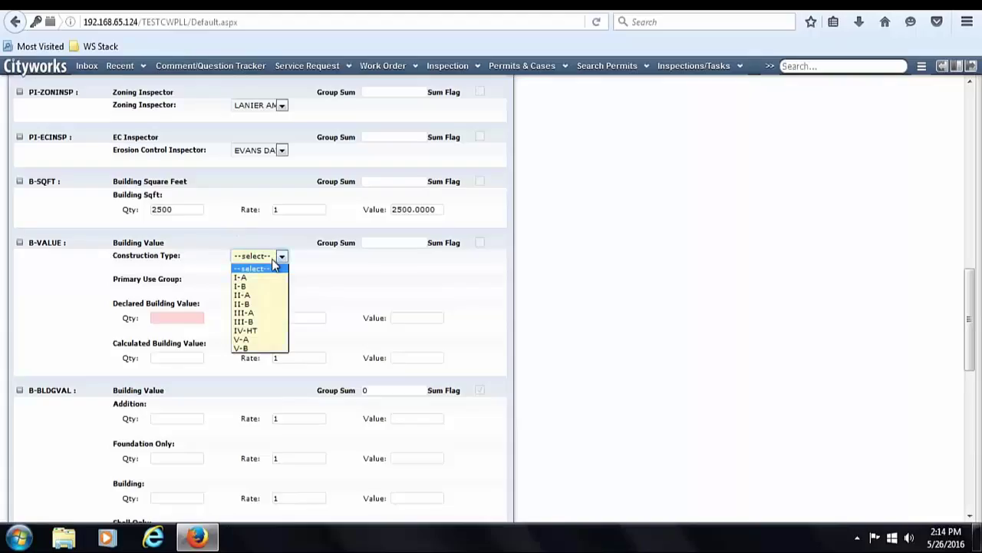
pyautogui.click(274, 278)
pyautogui.click(275, 279)
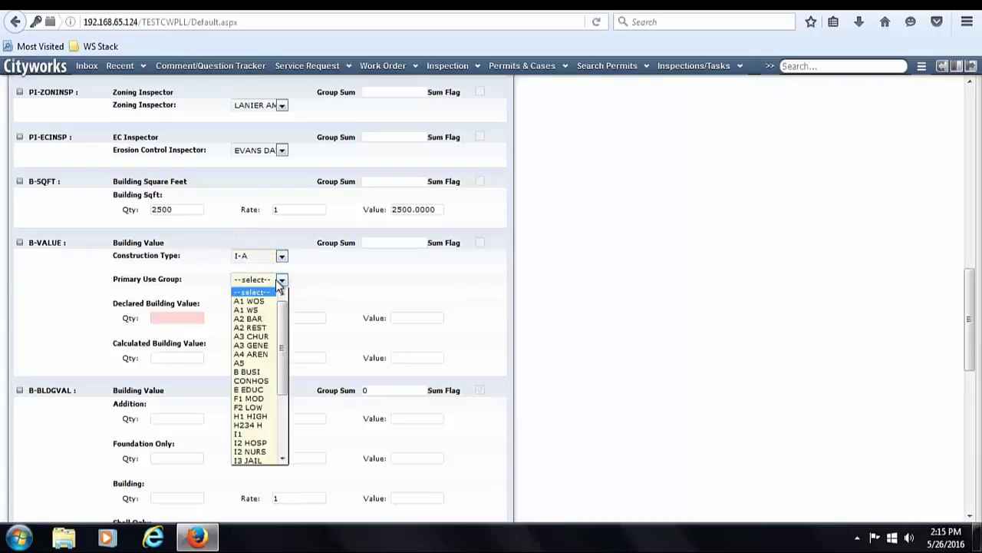
pyautogui.click(259, 373)
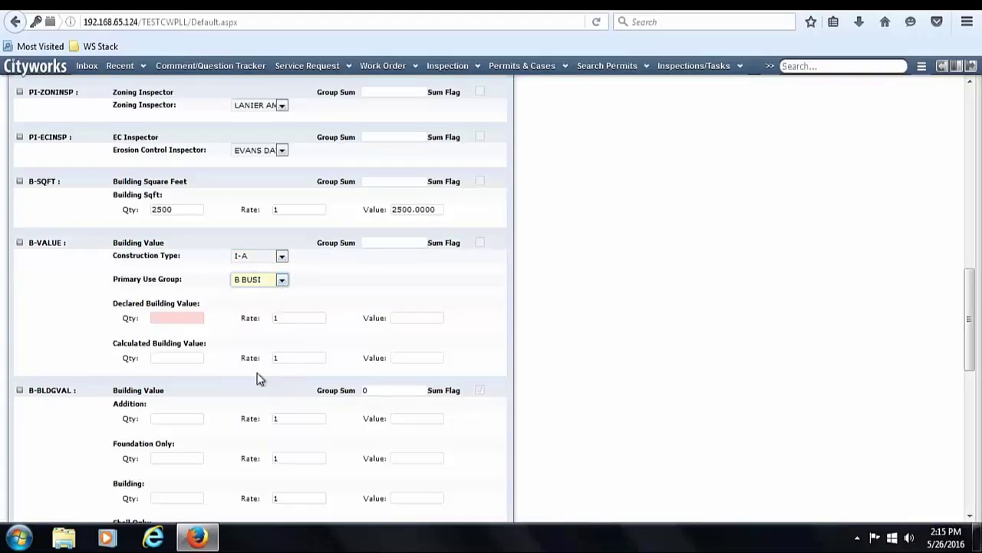
pyautogui.click(169, 318)
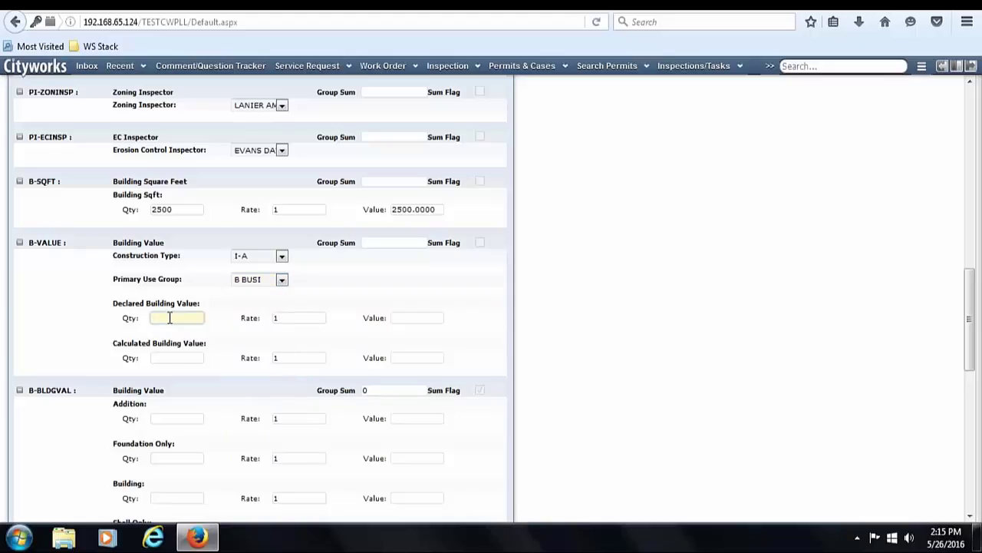
pyautogui.write('300000')
pyautogui.click(229, 335)
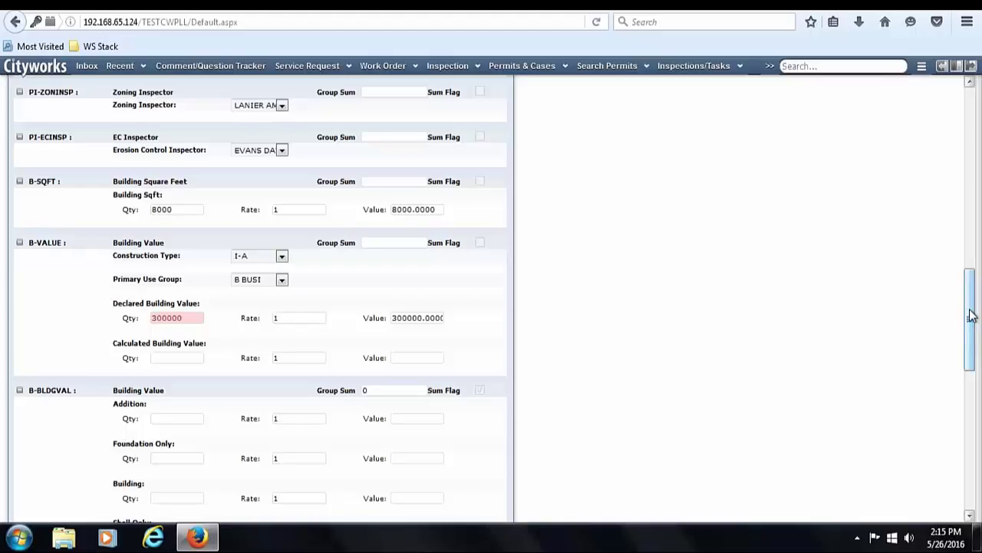
pyautogui.moveTo(973, 311); pyautogui.dragTo(972, 453)
pyautogui.click(420, 505)
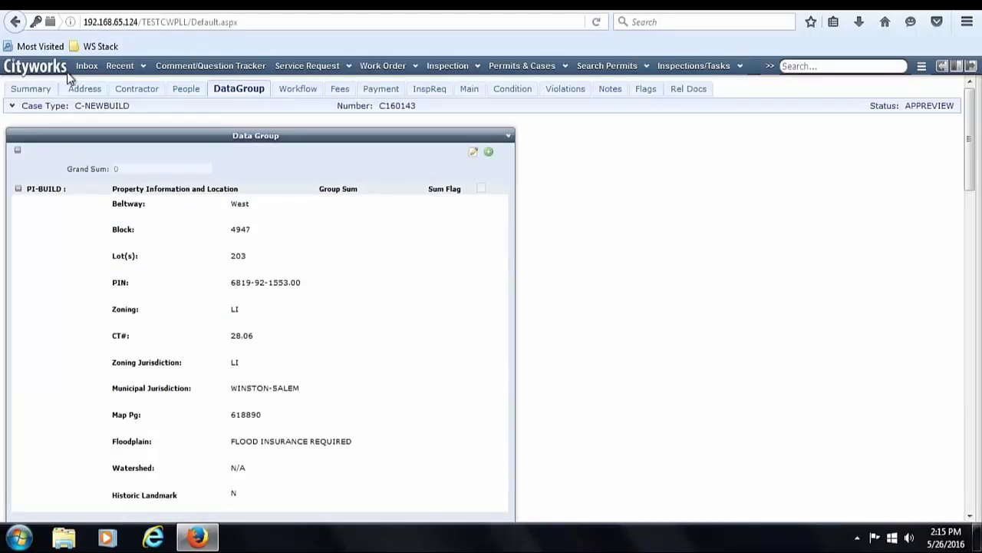
# - Check the saved Data Group values on the summary, then view the case's fees totalling 2,807.58
pyautogui.click(52, 91)
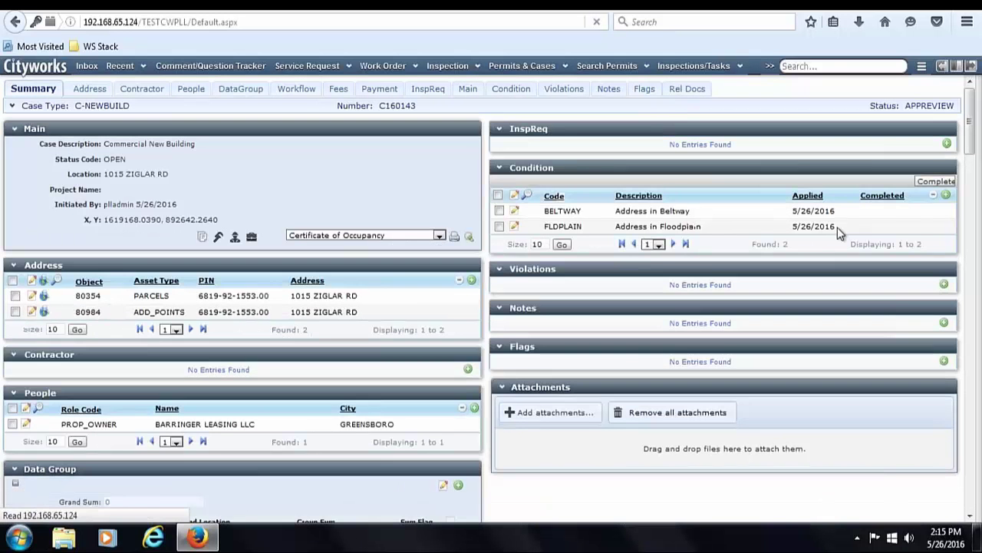
pyautogui.moveTo(973, 135); pyautogui.dragTo(153, 390)
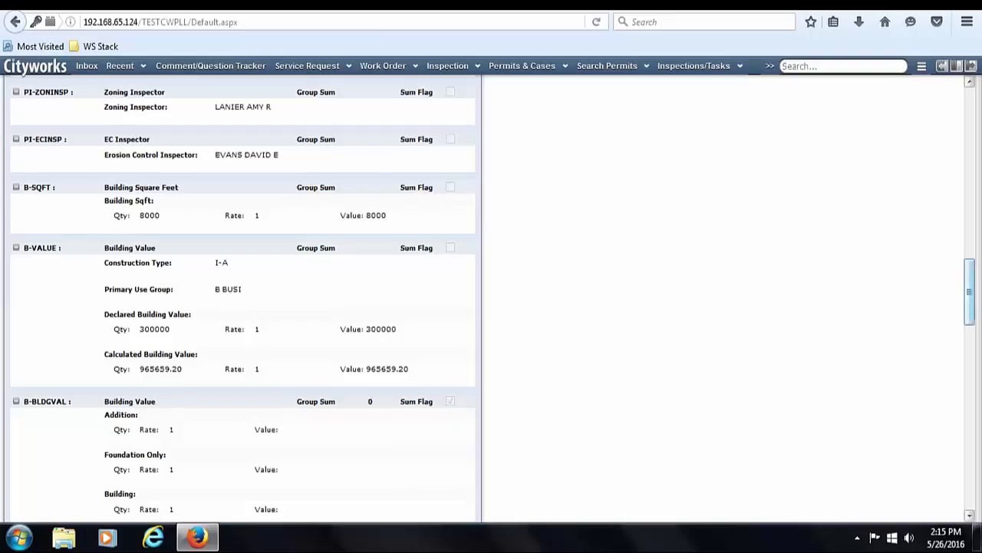
pyautogui.moveTo(973, 302); pyautogui.dragTo(977, 68)
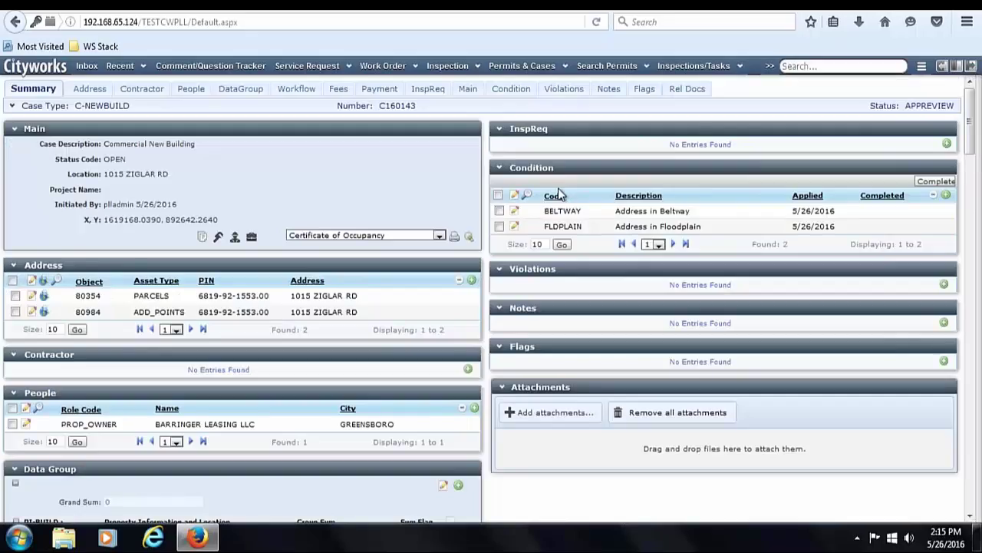
pyautogui.click(338, 89)
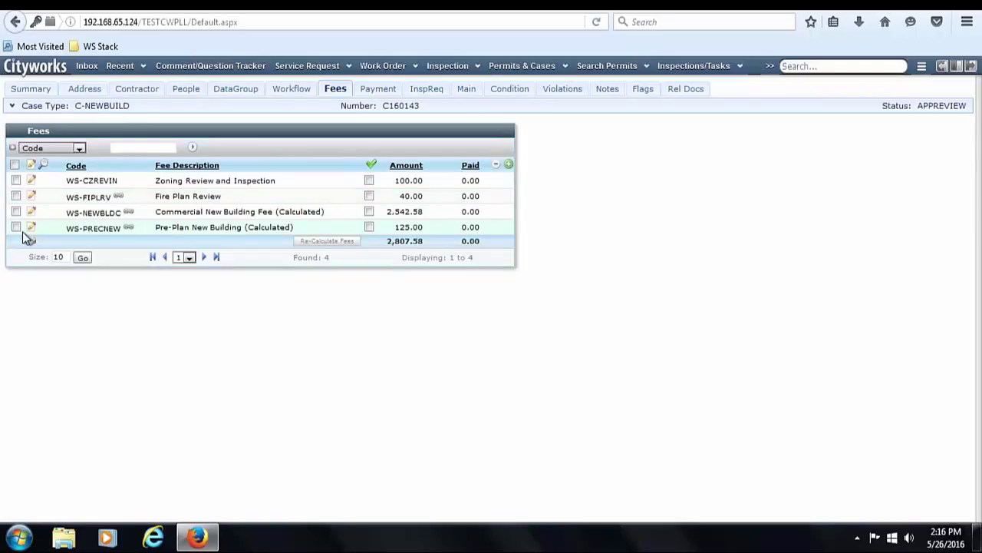
# - Apply checklist defaults, result Plan Submittal Checklist ACCEPTED, and try resulting Plan Review Fees Paid
pyautogui.click(296, 92)
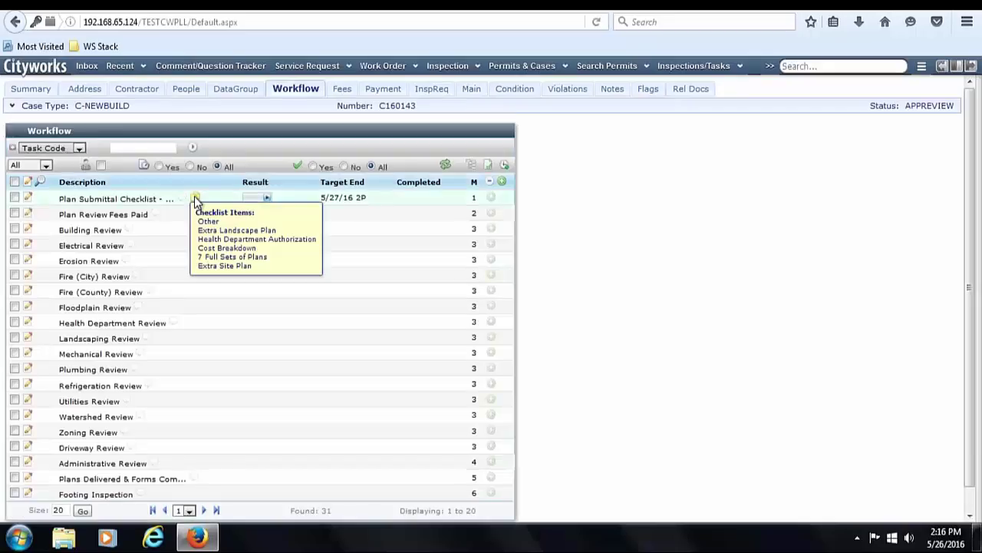
pyautogui.click(195, 199)
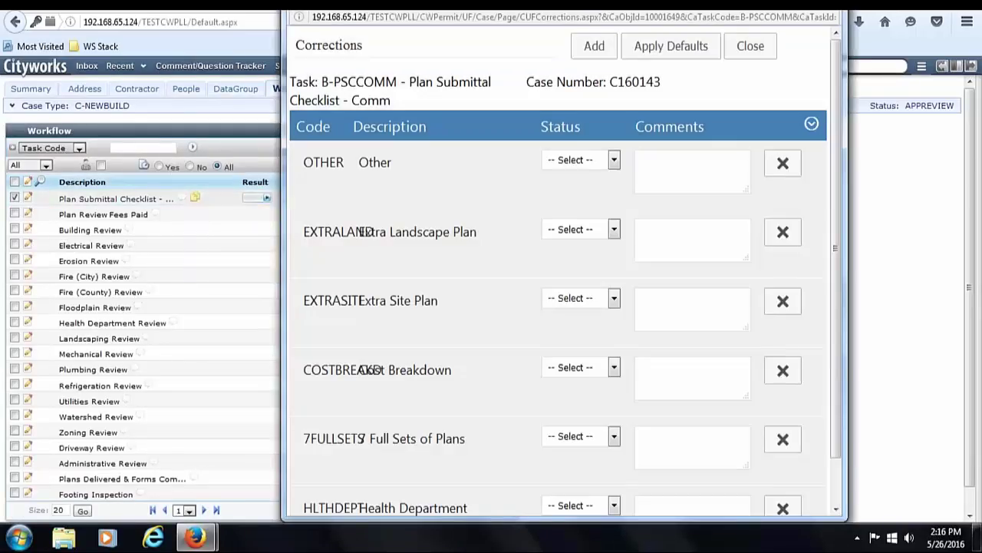
pyautogui.click(678, 57)
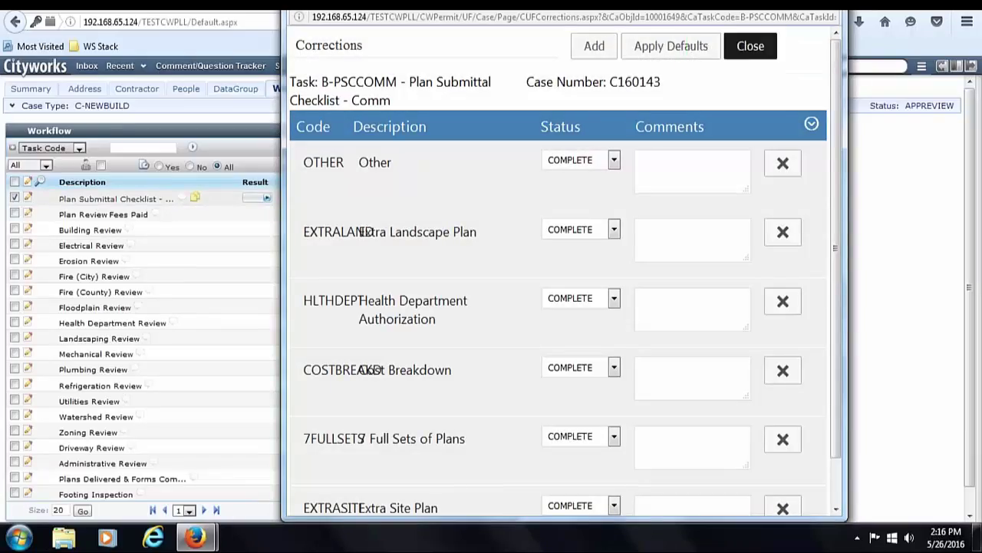
pyautogui.click(750, 46)
pyautogui.click(265, 198)
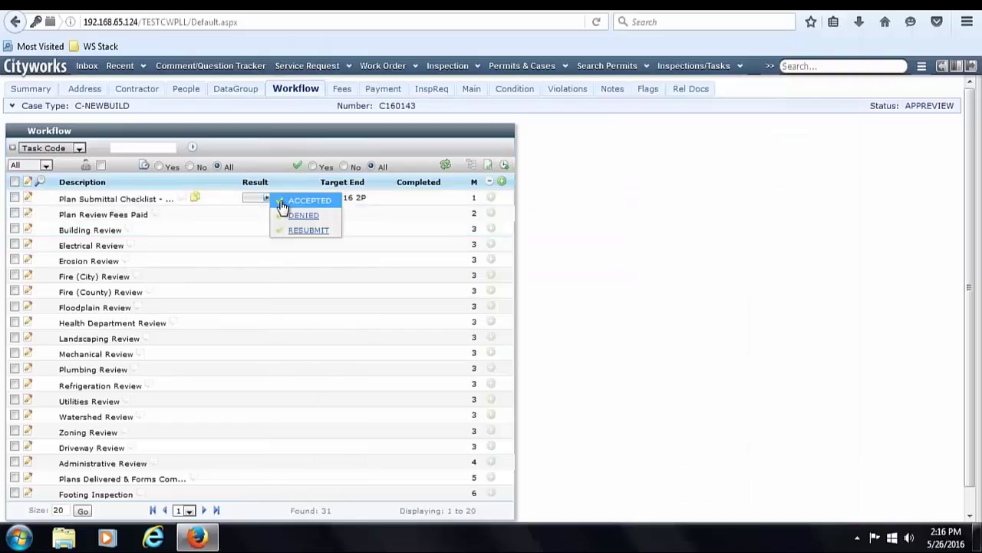
pyautogui.click(310, 200)
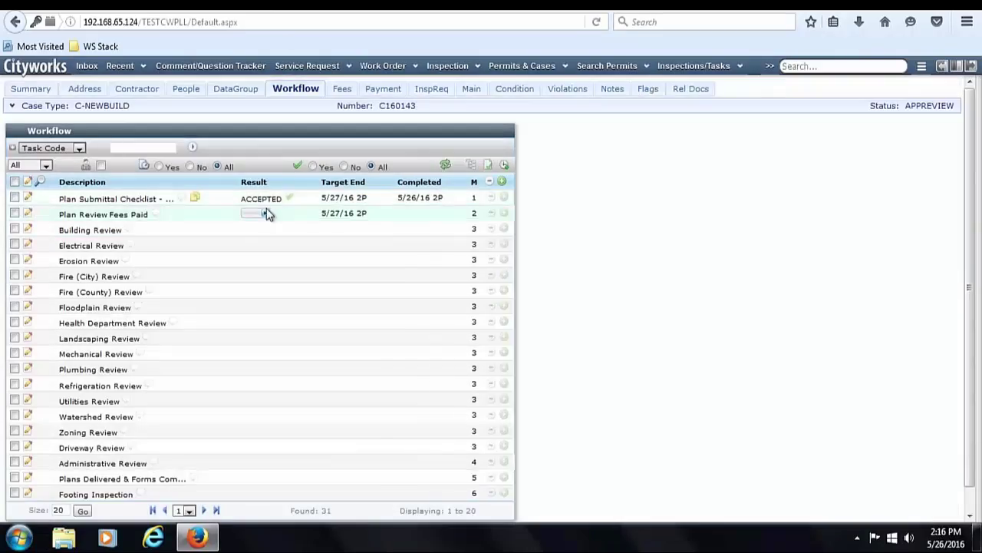
pyautogui.click(266, 215)
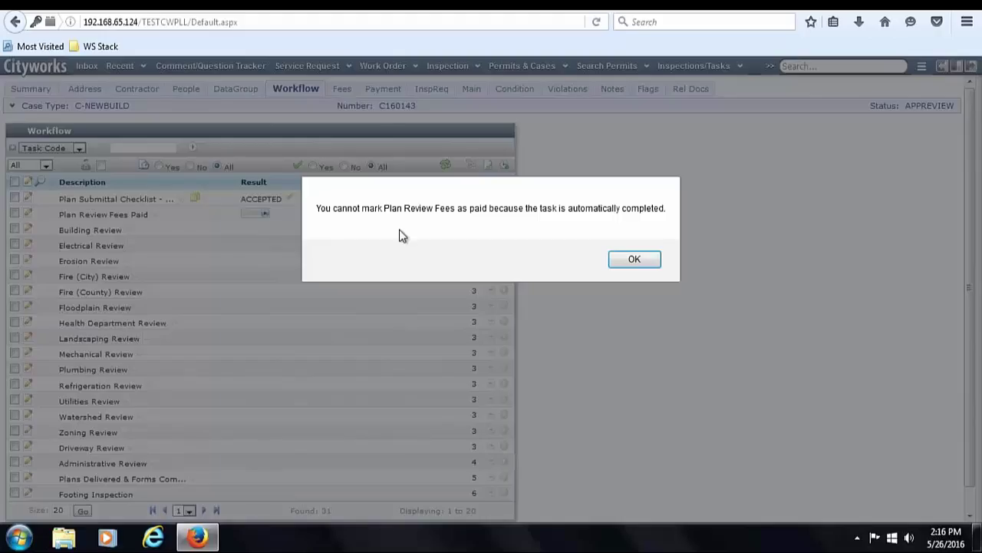
# - Dismiss the alert refusing to mark Plan Review Fees Paid
pyautogui.click(627, 262)
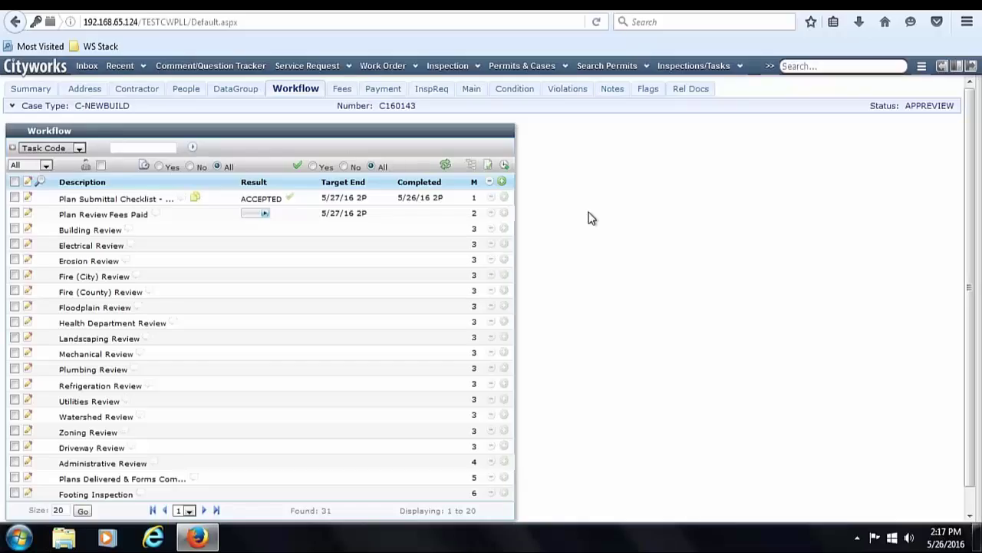
# - Pay only the Fire Plan Review and Pre-Plan New Building fees, 165.00 in cash
pyautogui.click(332, 90)
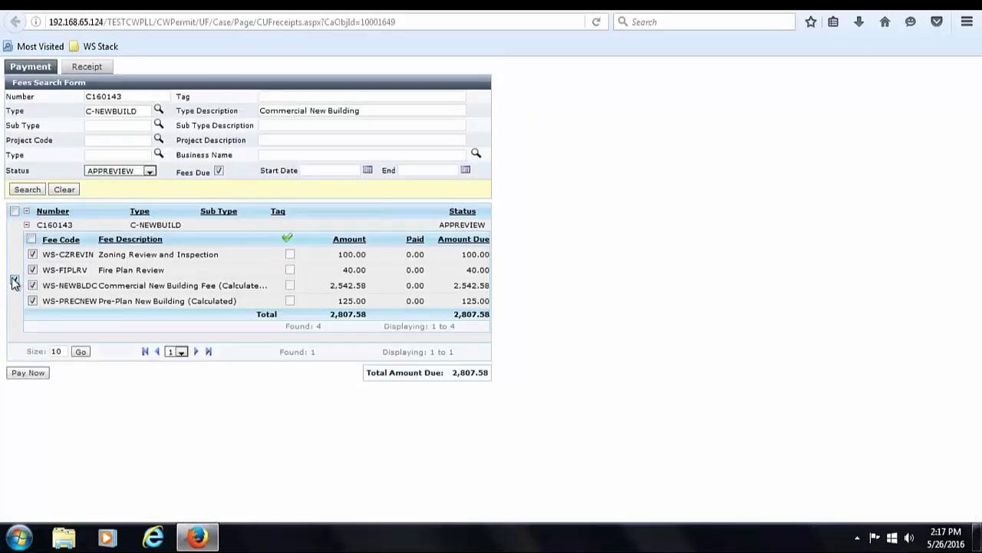
pyautogui.click(14, 281)
pyautogui.click(33, 269)
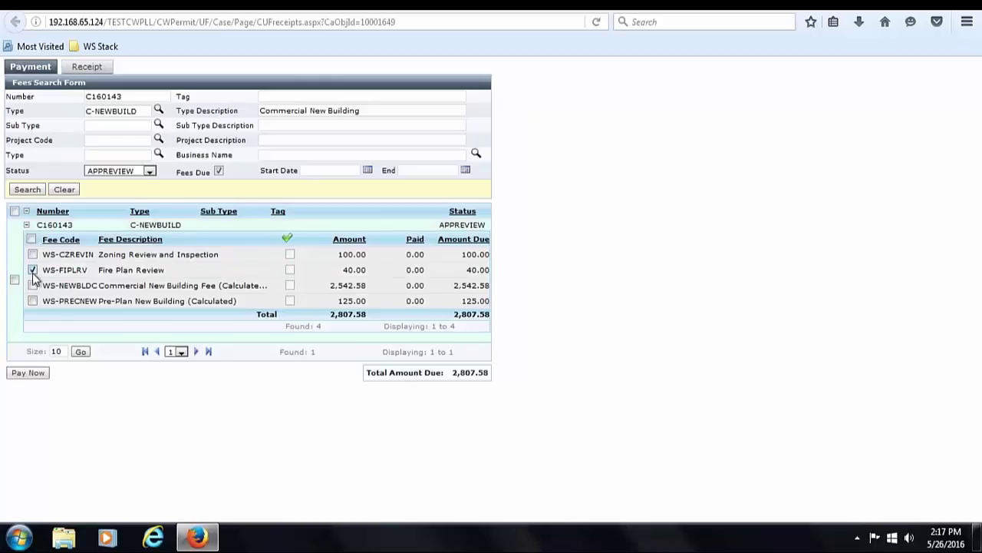
pyautogui.click(32, 300)
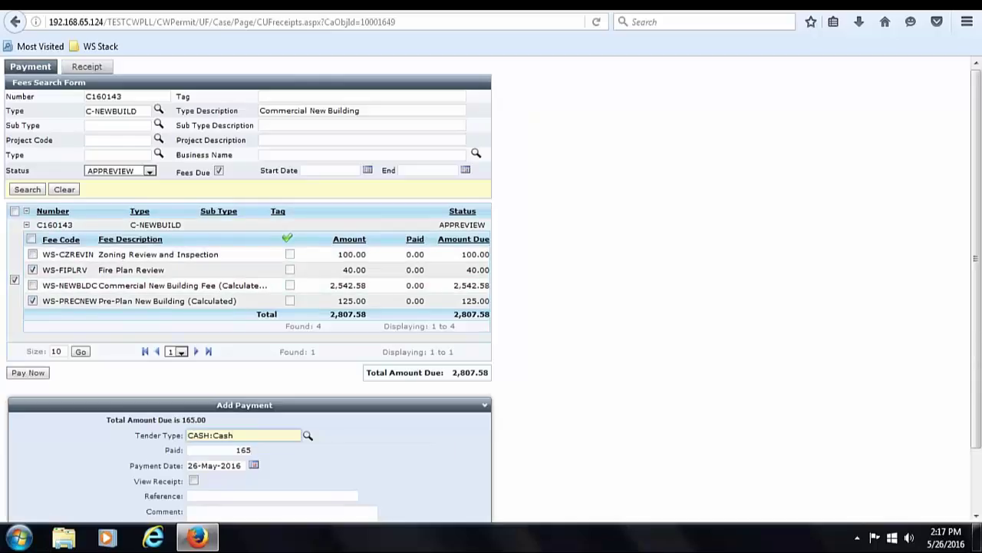
pyautogui.moveTo(974, 362); pyautogui.dragTo(973, 427)
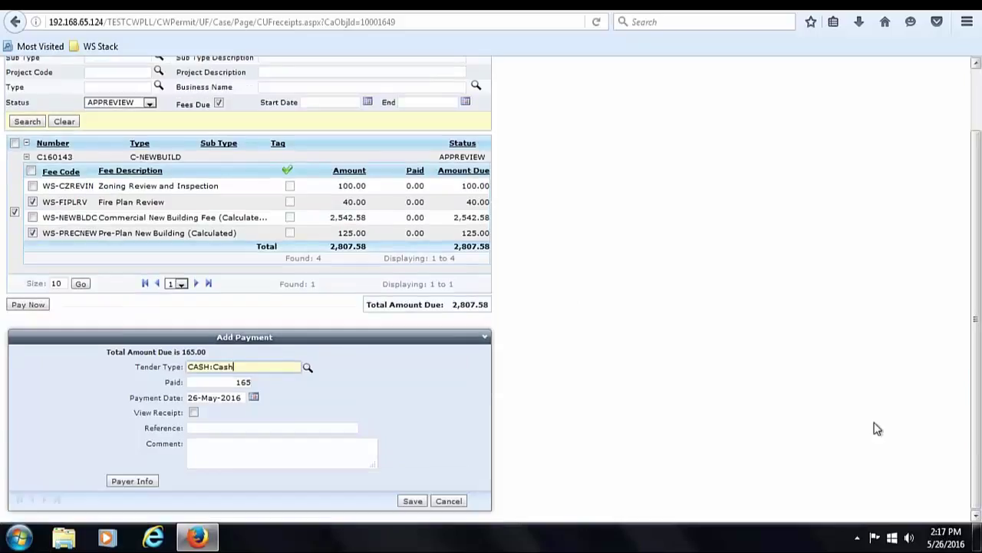
pyautogui.click(411, 501)
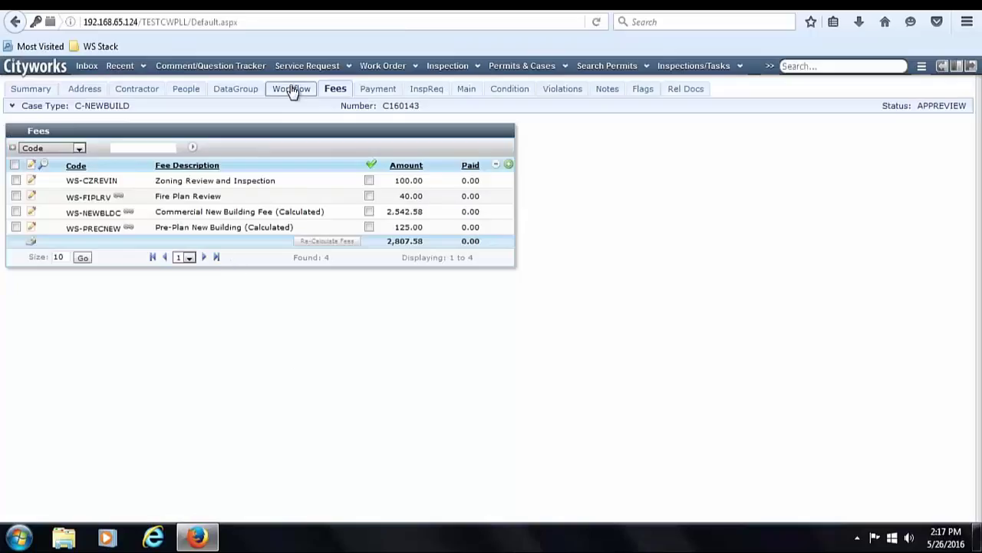
pyautogui.click(292, 90)
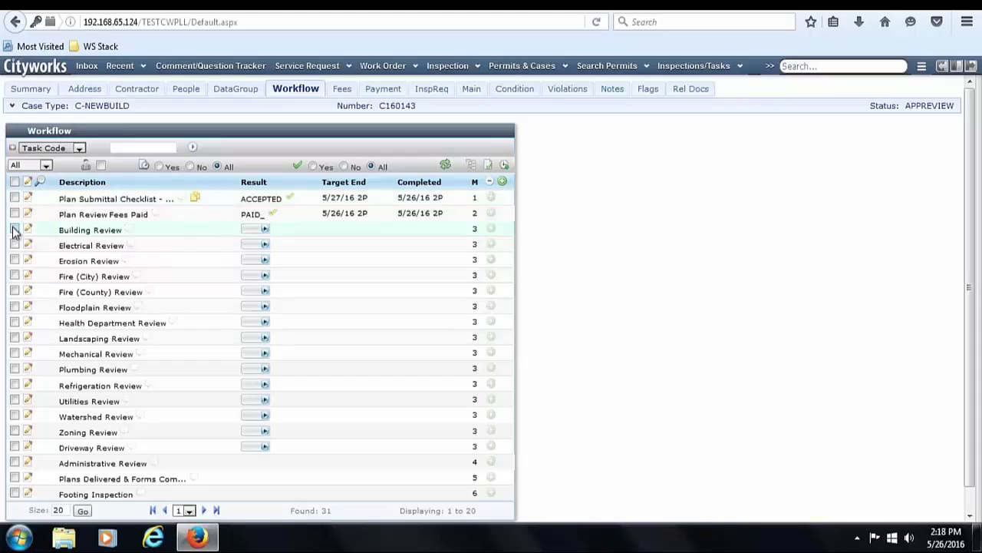
# - Delete the review tasks from Building Review through Driveway Review, including Landscaping and Zoning
pyautogui.moveTo(15, 231); pyautogui.dragTo(16, 324)
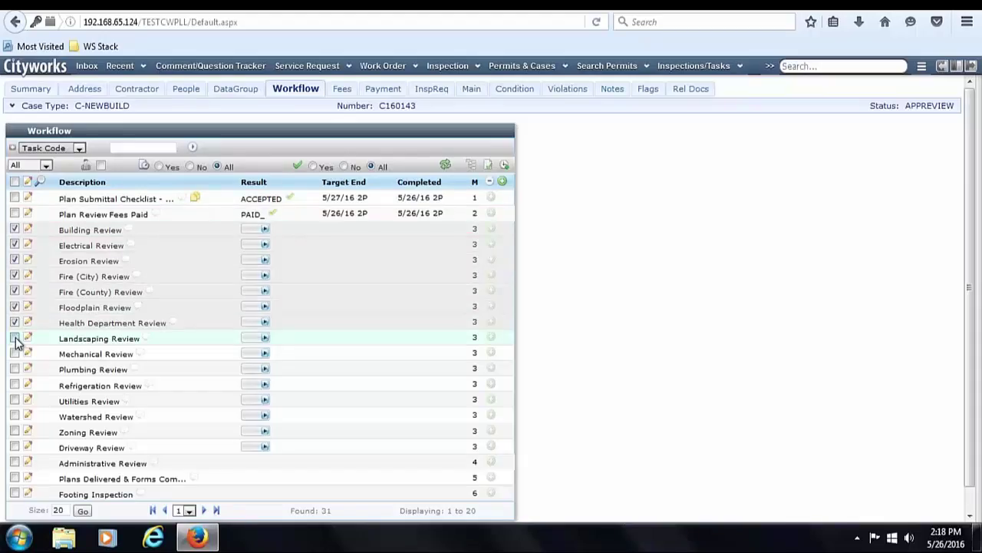
pyautogui.click(16, 340)
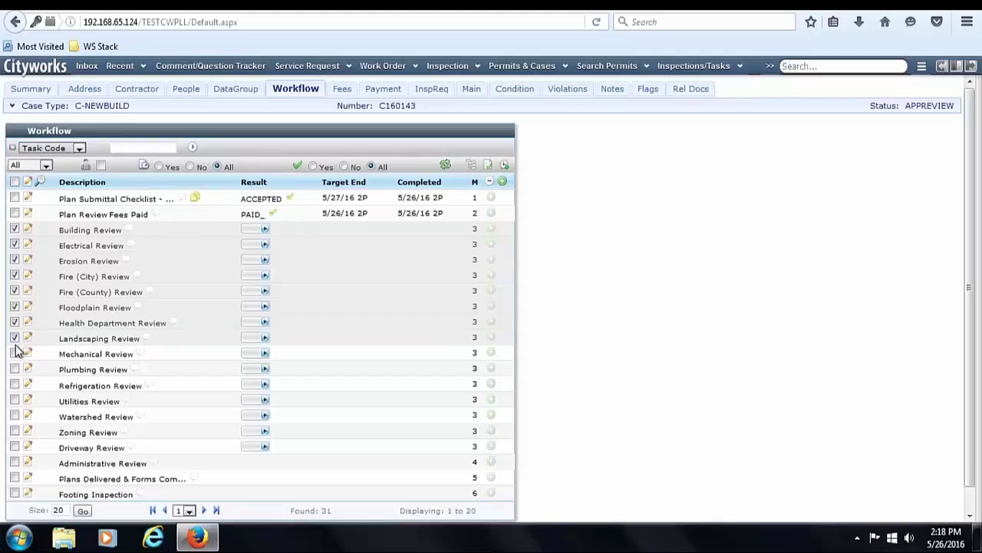
pyautogui.moveTo(16, 351); pyautogui.dragTo(16, 432)
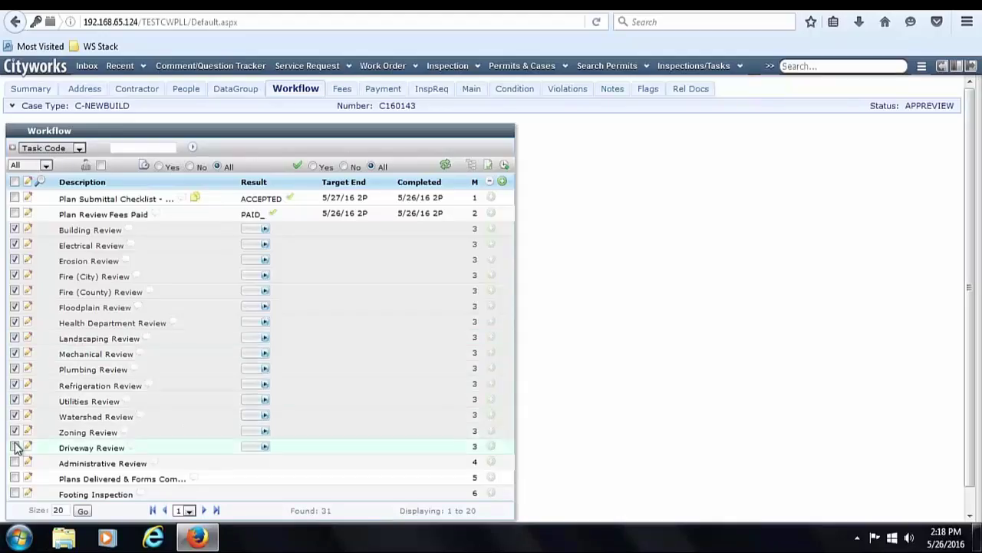
pyautogui.click(15, 447)
pyautogui.click(490, 181)
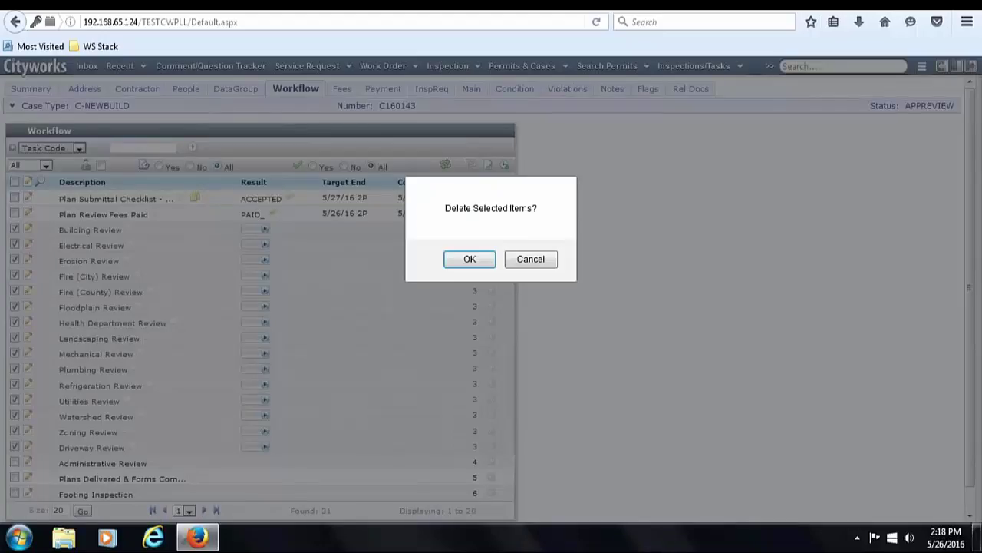
pyautogui.click(482, 258)
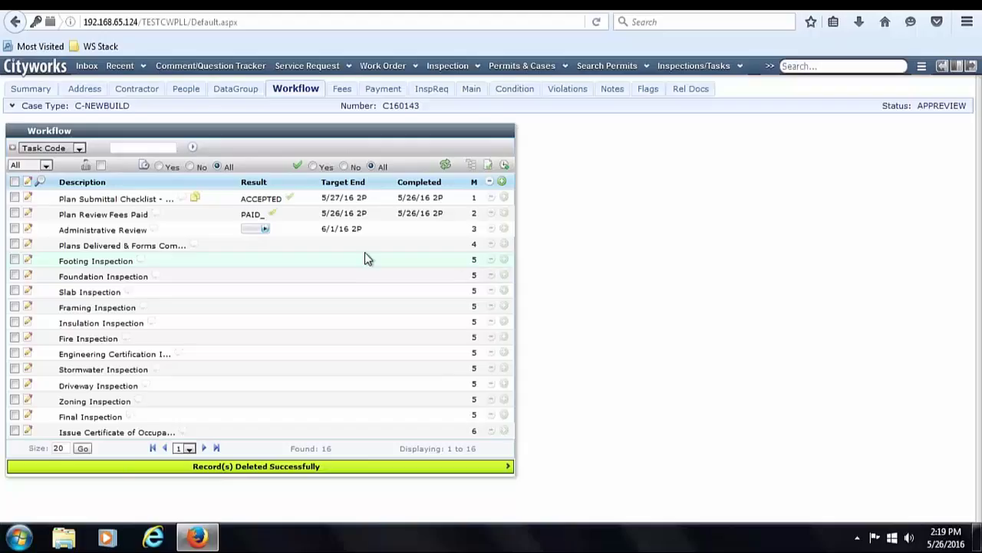
# - Attempt to result Administrative Review, which is blocked for lack of a primary applicant
pyautogui.click(262, 228)
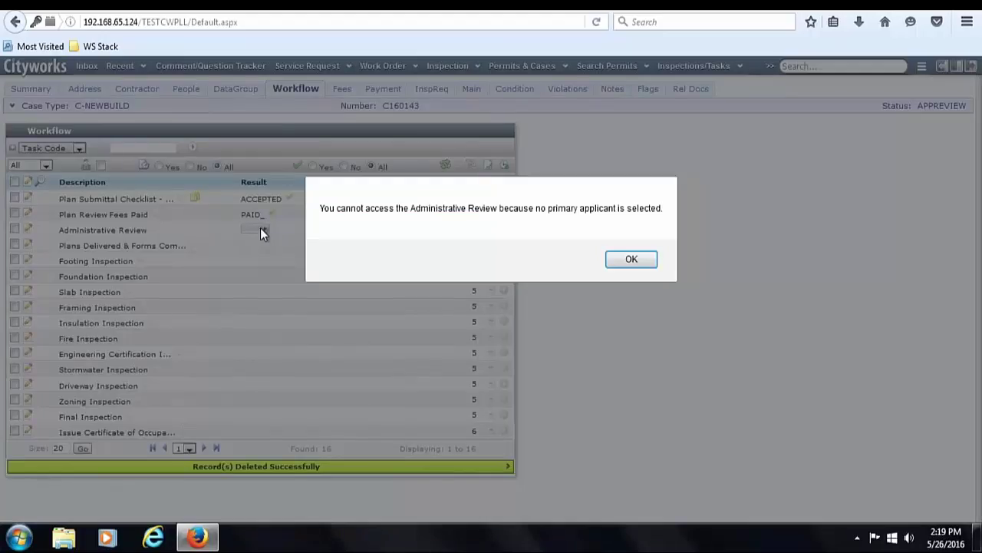
pyautogui.click(618, 259)
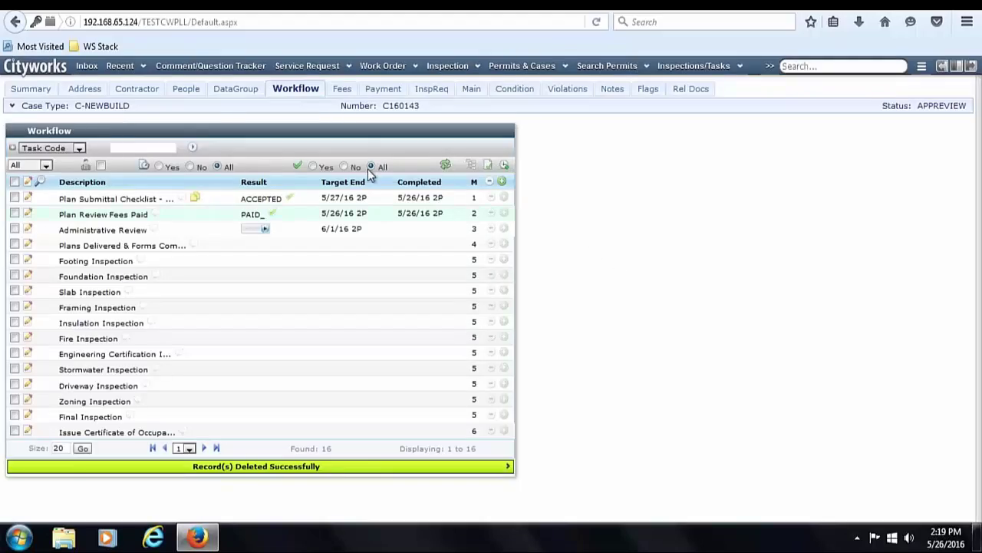
pyautogui.click(184, 89)
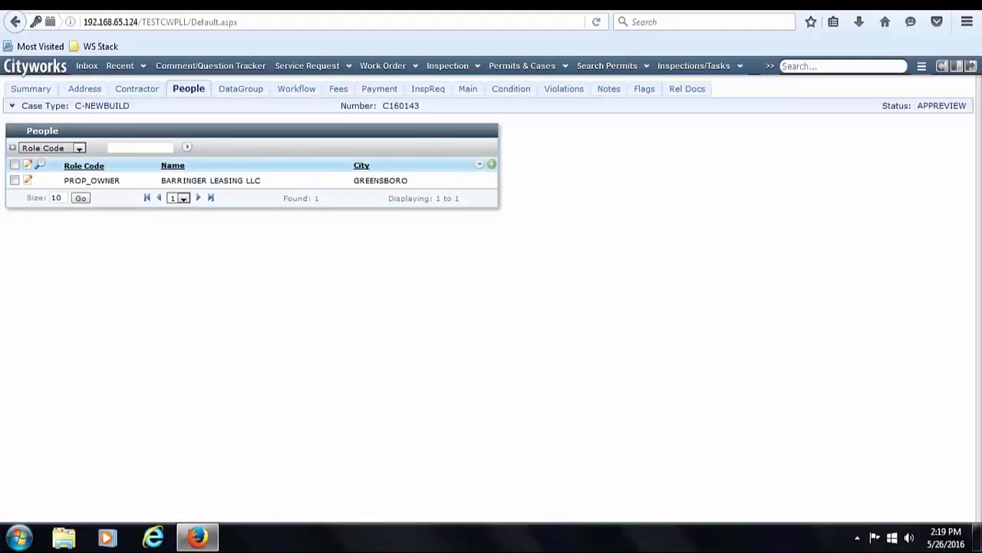
# - Start a new contractor on the case with contractor type GBSTLC
pyautogui.click(153, 90)
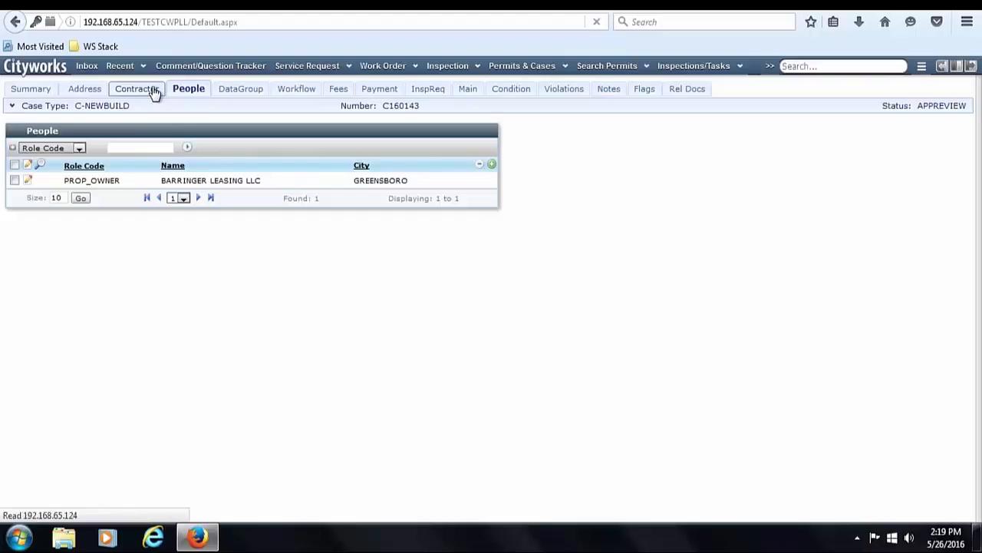
pyautogui.click(503, 164)
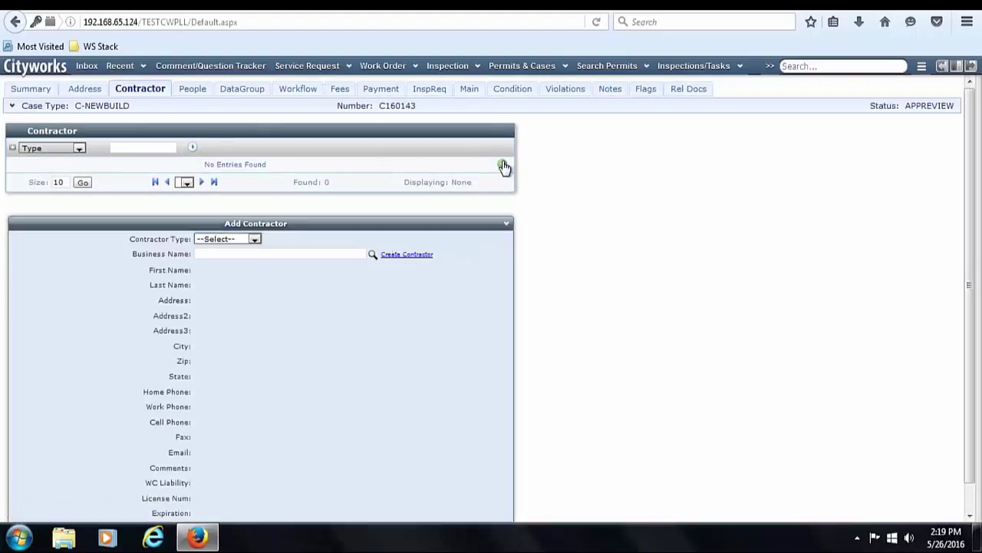
pyautogui.click(252, 239)
pyautogui.click(245, 284)
pyautogui.click(373, 255)
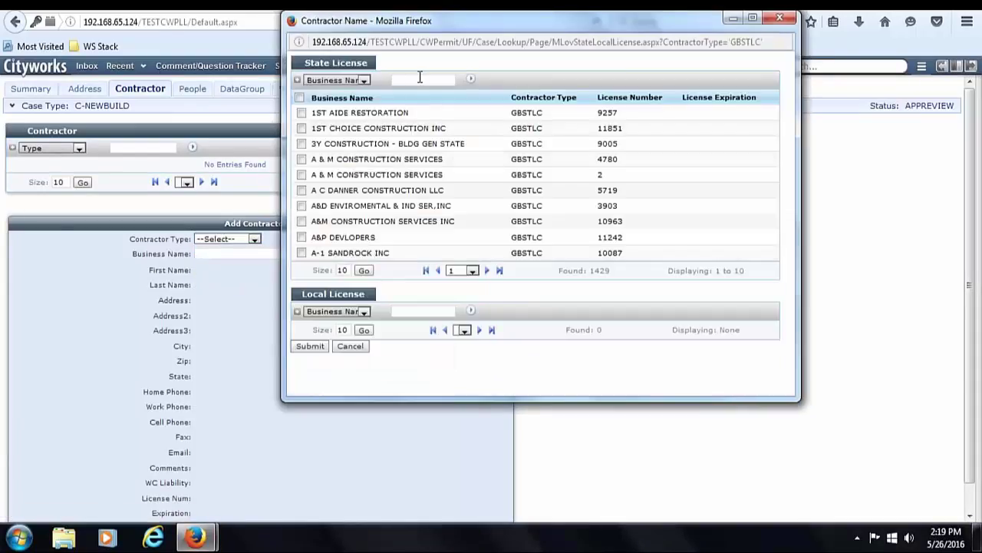
# - Search state licenses for ADAMS and save ADAMS DESIGN BUILD INC as the contractor
pyautogui.click(420, 76)
pyautogui.write('ADAMS')
pyautogui.press('Return')
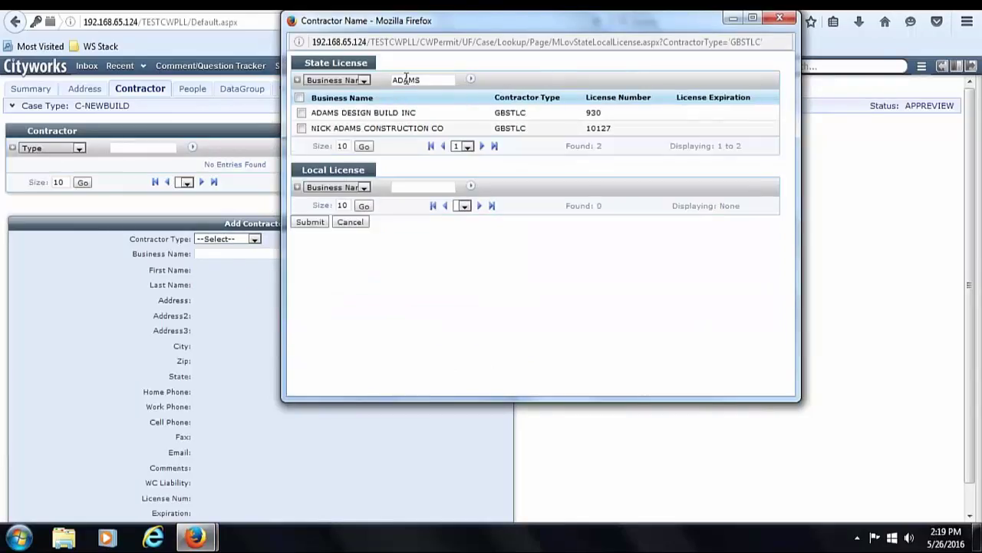
pyautogui.click(302, 113)
pyautogui.click(316, 224)
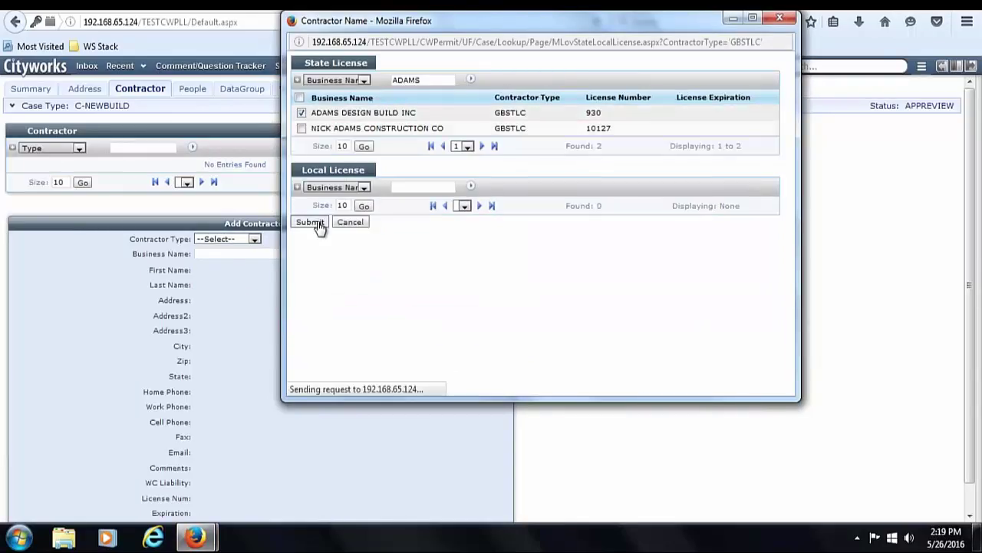
pyautogui.scroll(-1, 973, 326)
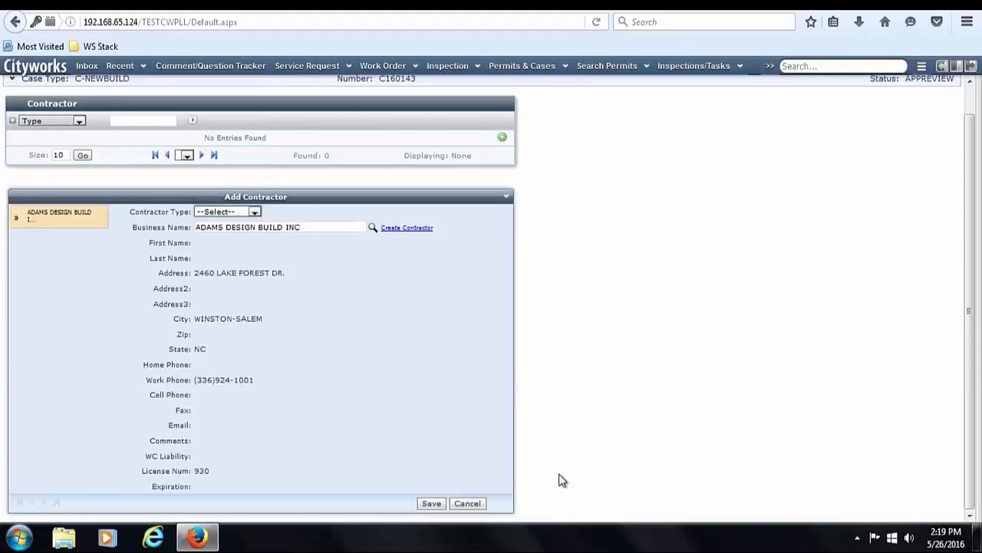
pyautogui.click(429, 502)
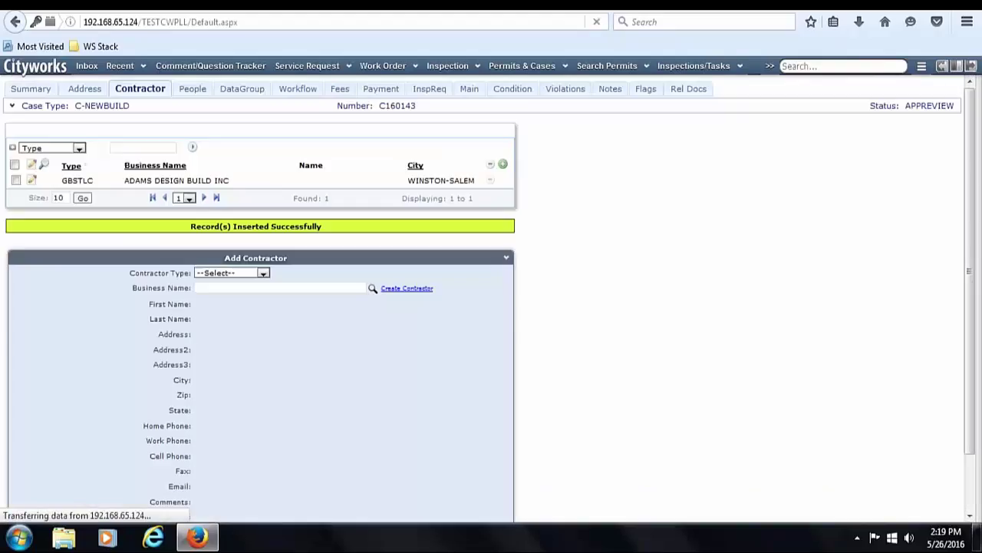
pyautogui.scroll(1, 973, 213)
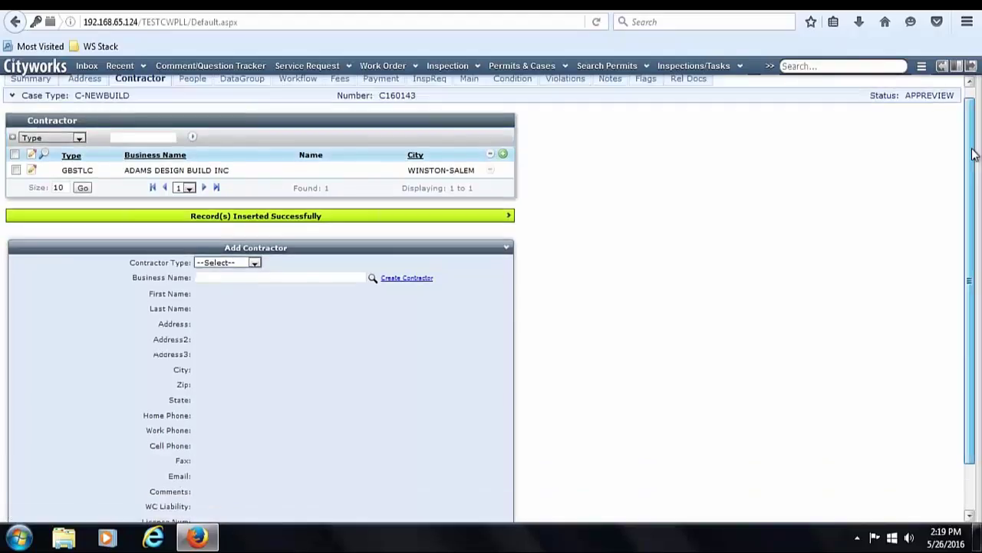
# - Set ADAMS DESIGN BUILD INC as a primary applicant and save the contractor record
pyautogui.click(191, 88)
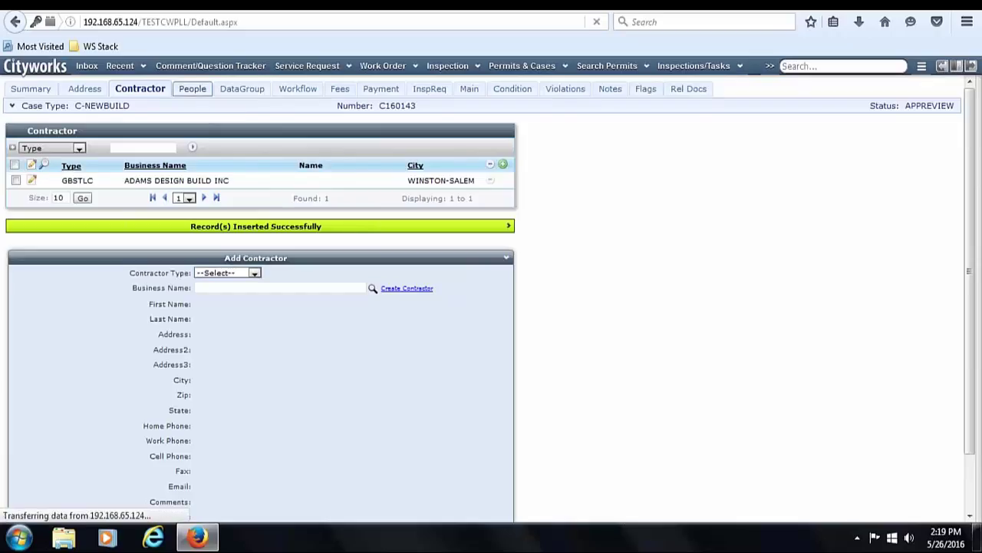
pyautogui.click(145, 91)
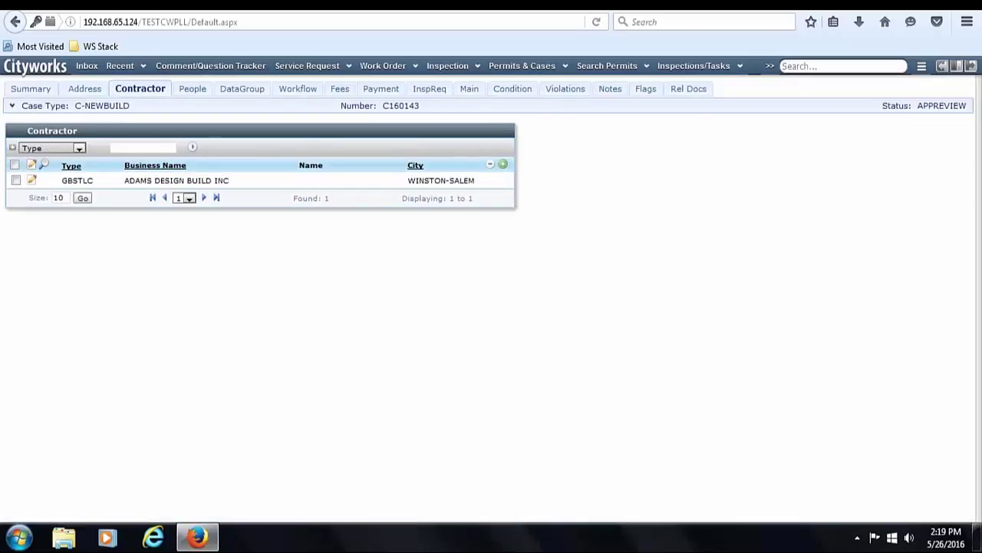
pyautogui.click(31, 181)
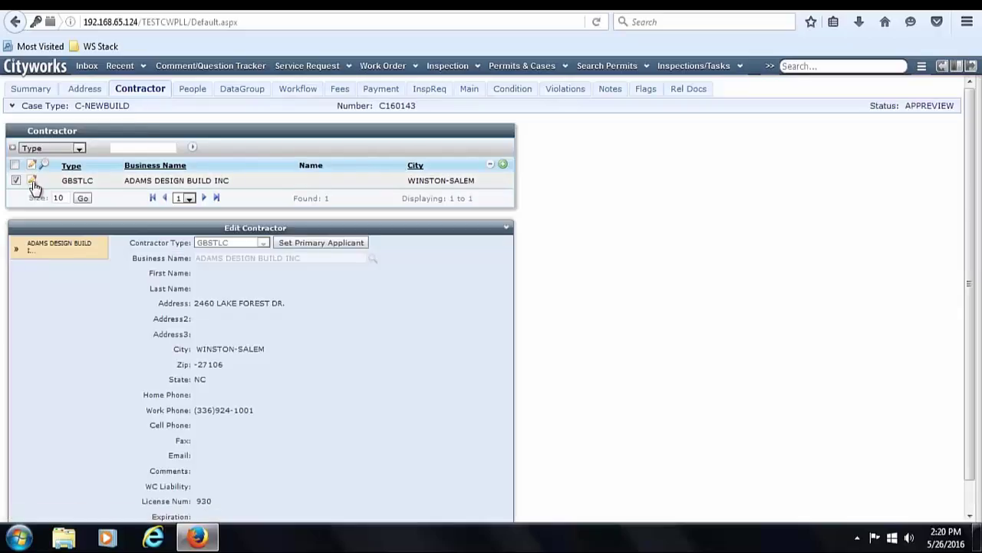
pyautogui.click(344, 240)
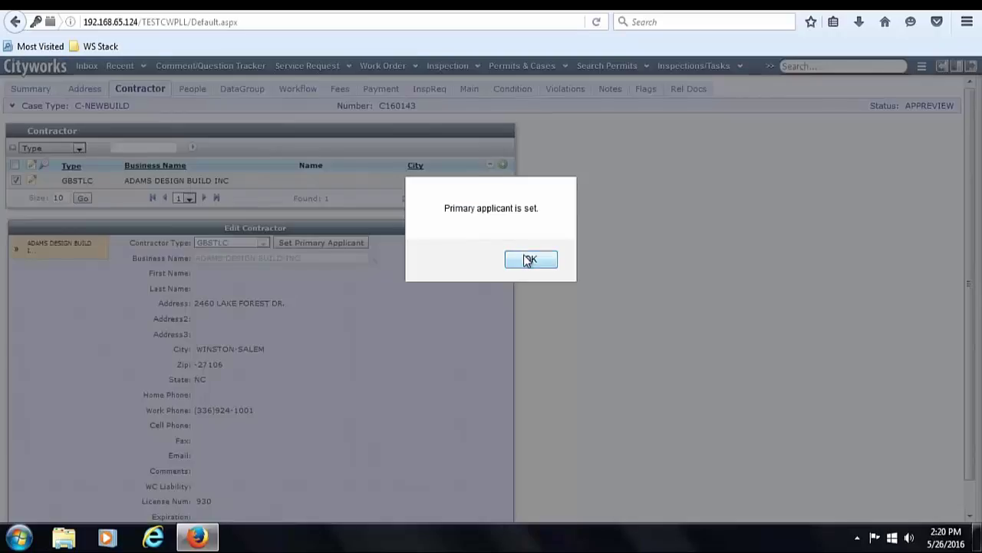
pyautogui.click(529, 260)
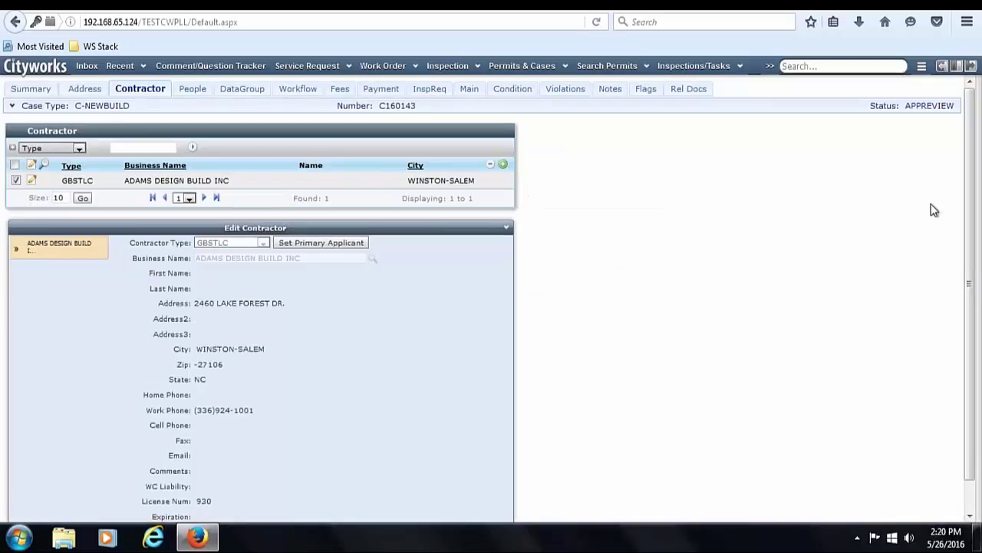
pyautogui.scroll(-2, 972, 256)
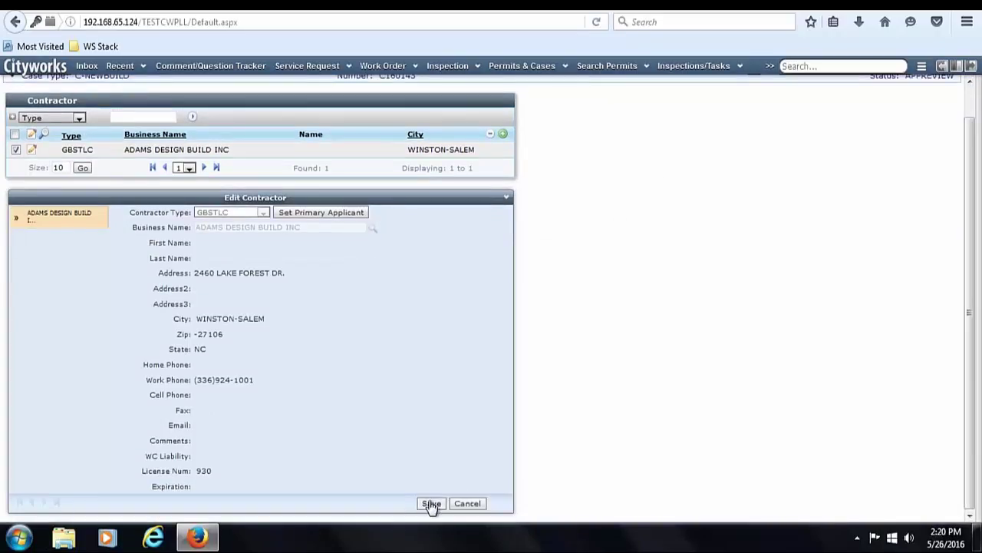
pyautogui.click(431, 502)
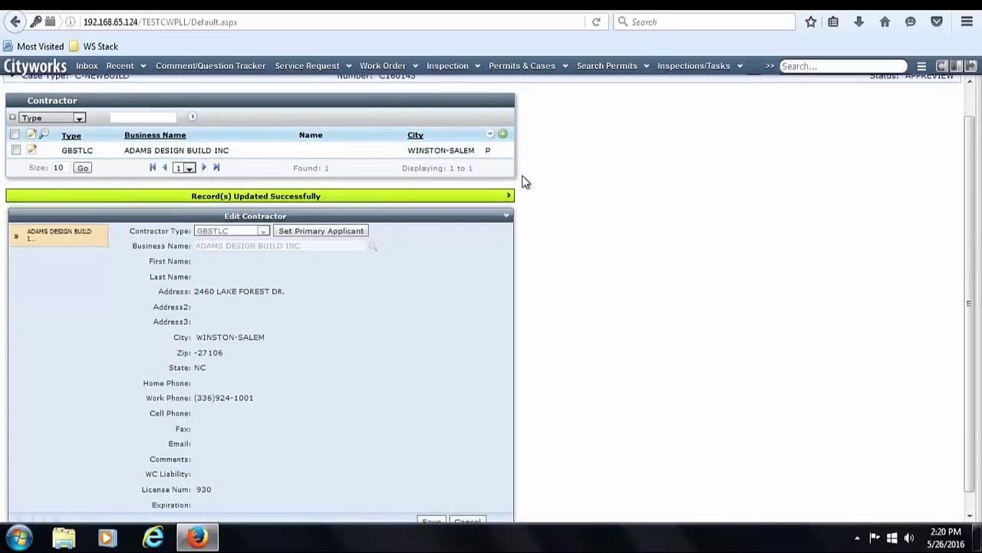
pyautogui.scroll(1, 969, 291)
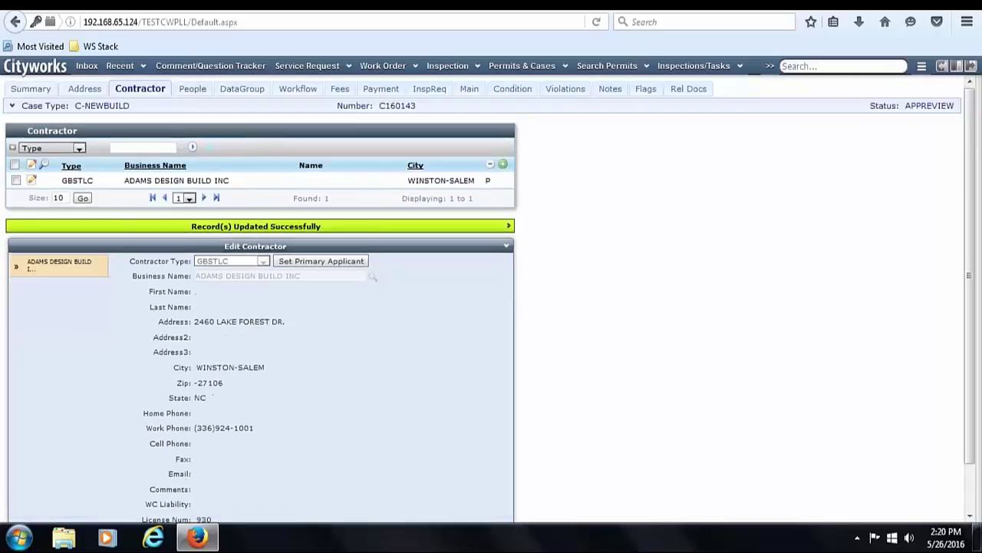
pyautogui.click(192, 91)
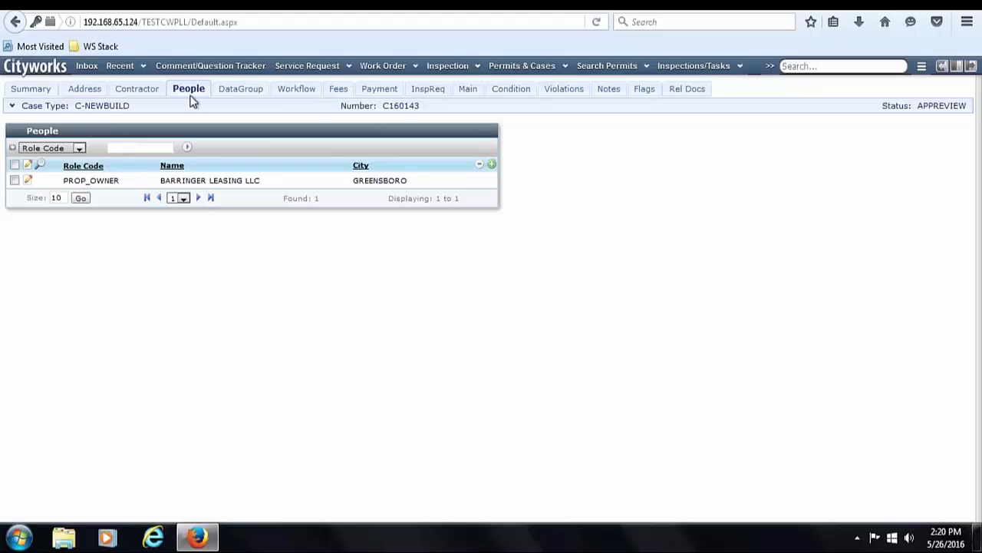
# - Set the PROP_OWNER BARRINGER LEASING LLC as primary applicant and save the person record
pyautogui.click(29, 183)
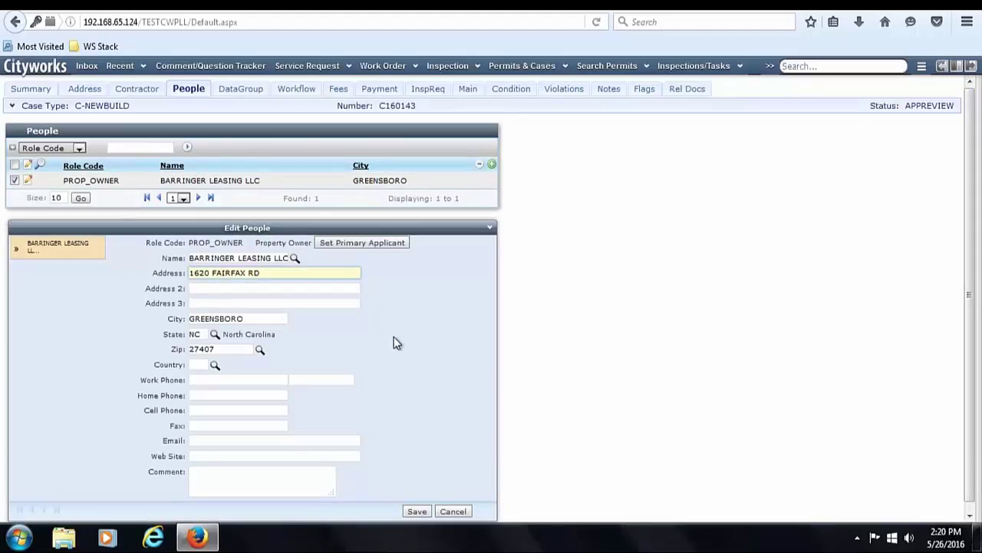
pyautogui.click(386, 247)
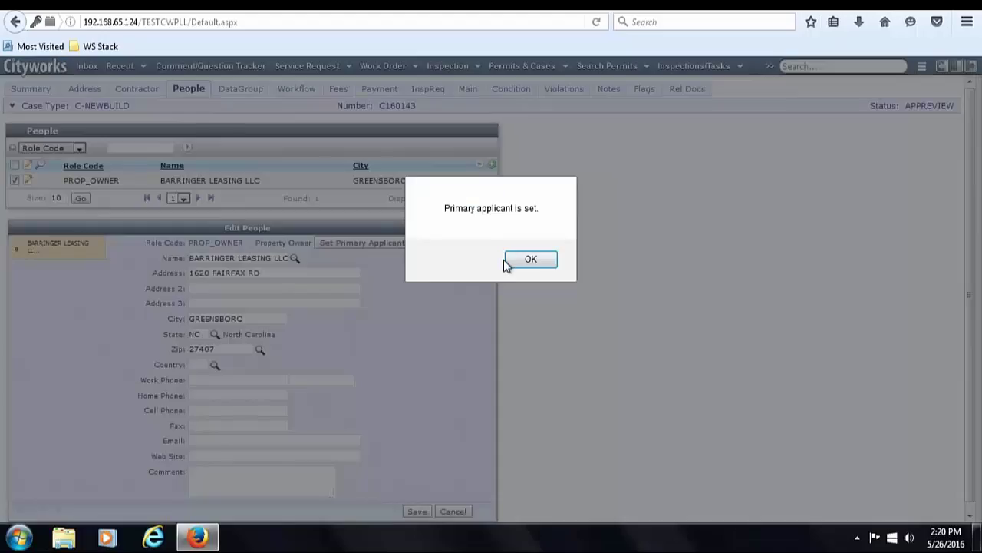
pyautogui.click(516, 259)
pyautogui.click(417, 511)
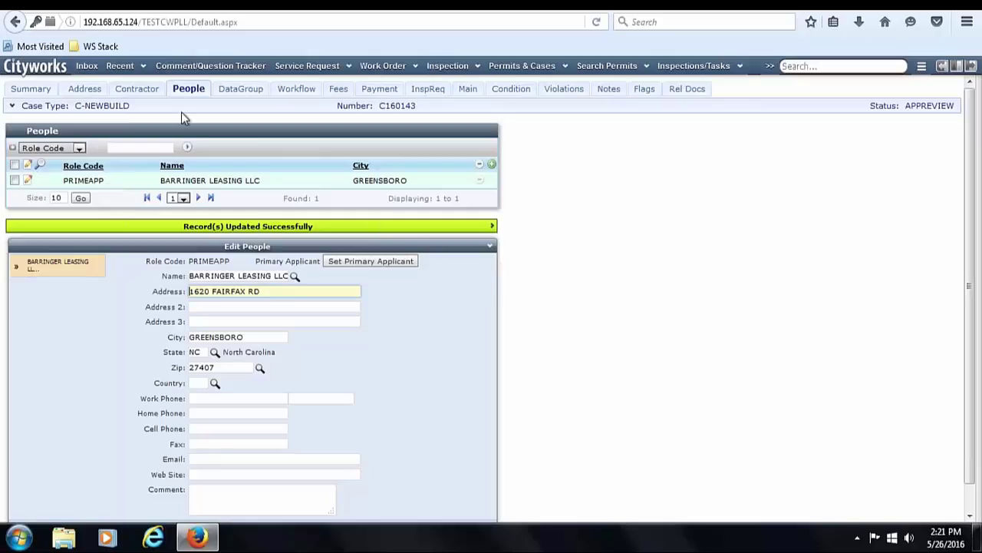
pyautogui.click(286, 91)
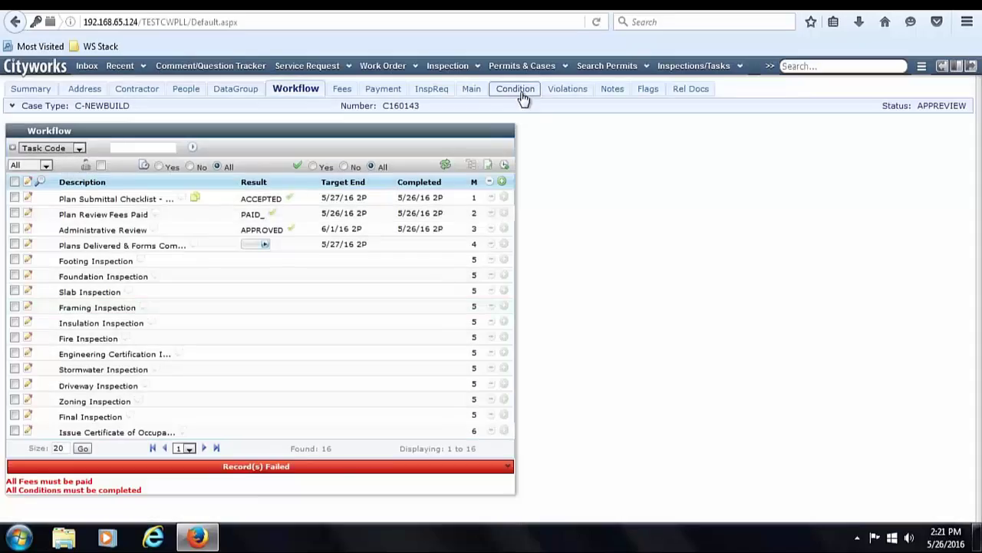
# - Select both BELTWAY and FLDPLAIN conditions, mark them complete, and save
pyautogui.click(522, 92)
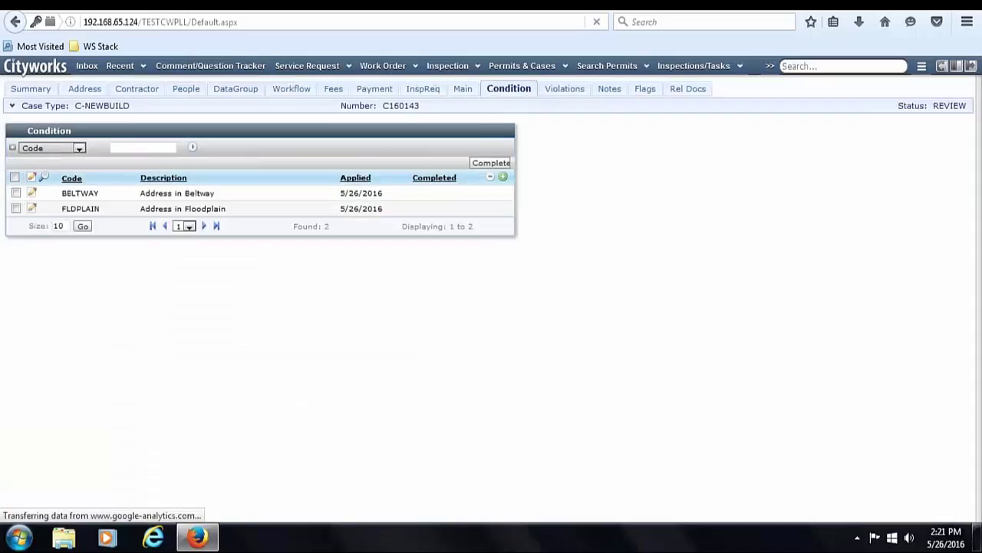
pyautogui.click(14, 178)
pyautogui.click(491, 162)
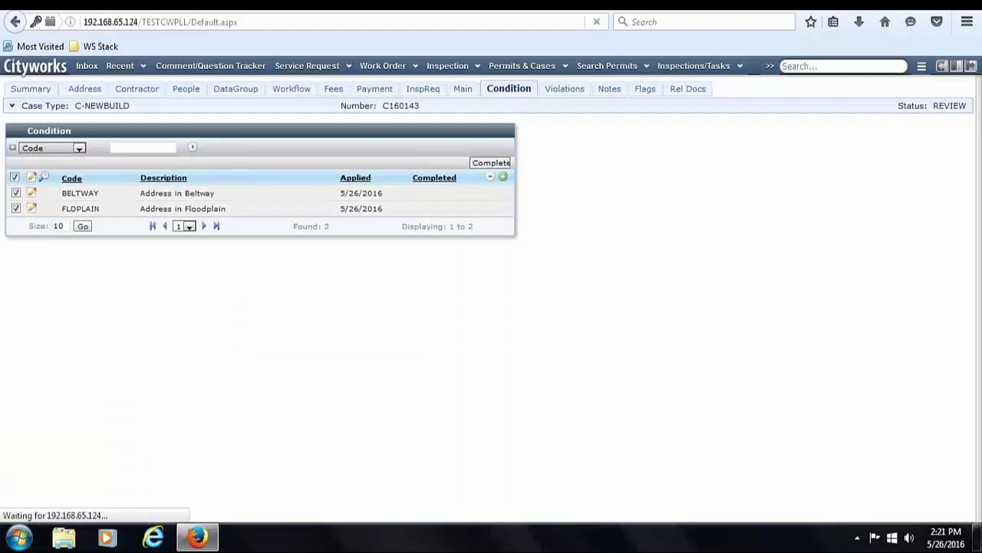
pyautogui.click(399, 163)
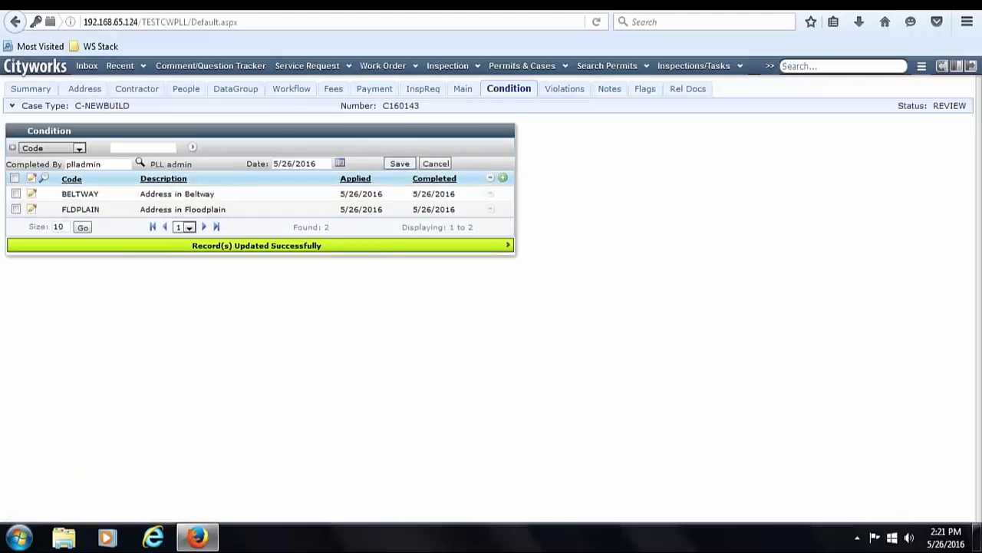
pyautogui.click(335, 90)
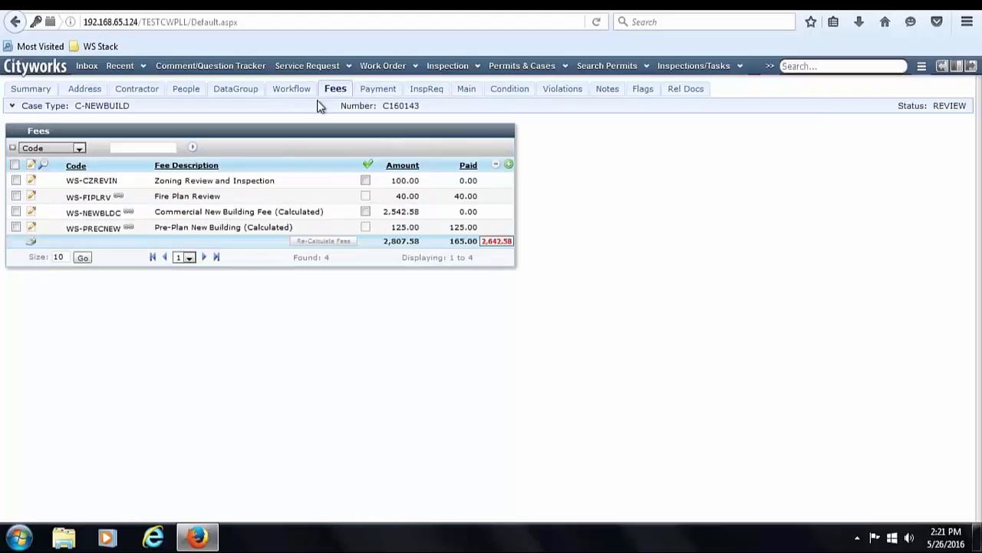
# - Change the WS-NEWBLDC fee amount's cents to .58 and save the fee
pyautogui.click(31, 241)
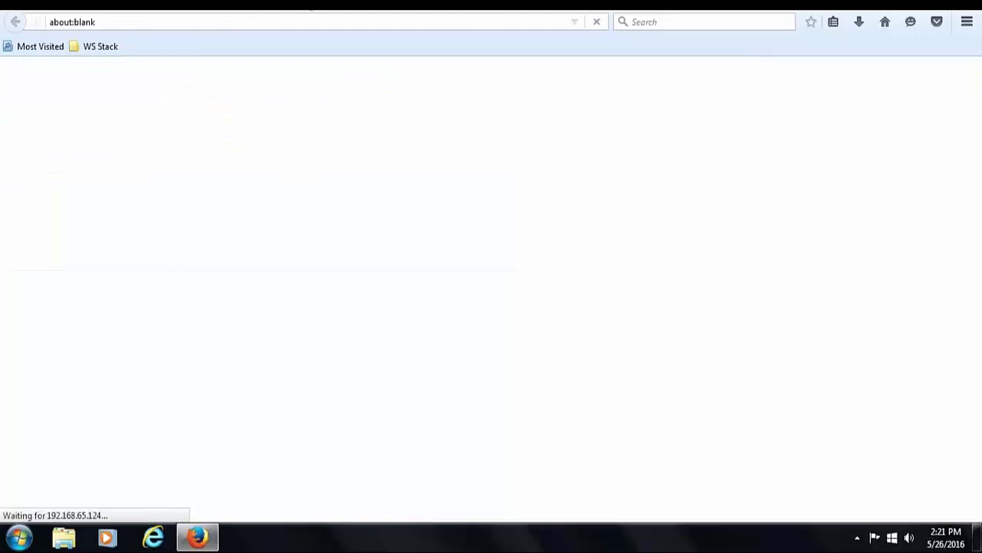
pyautogui.click(32, 214)
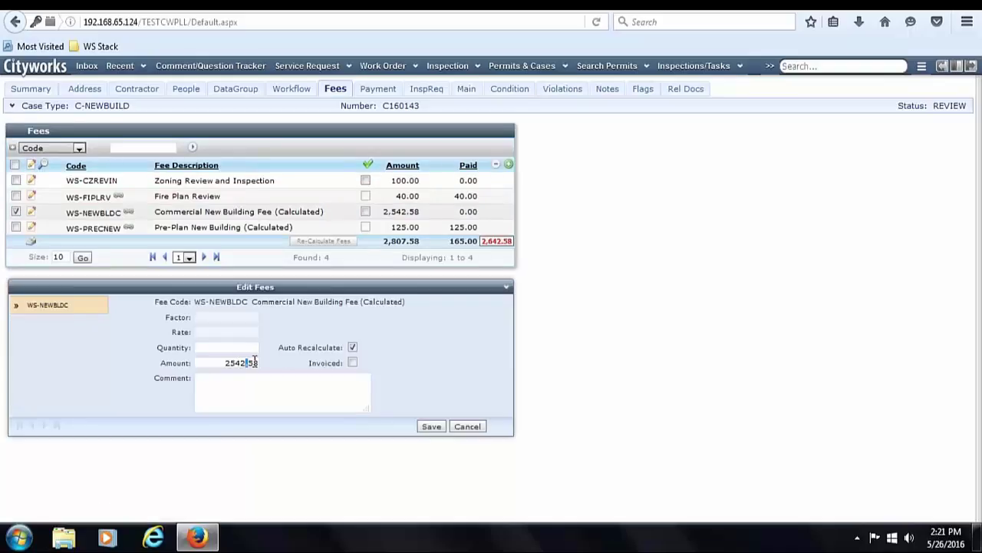
pyautogui.doubleClick(254, 362)
pyautogui.press('BackSpace')
pyautogui.write('.58')
pyautogui.click(434, 426)
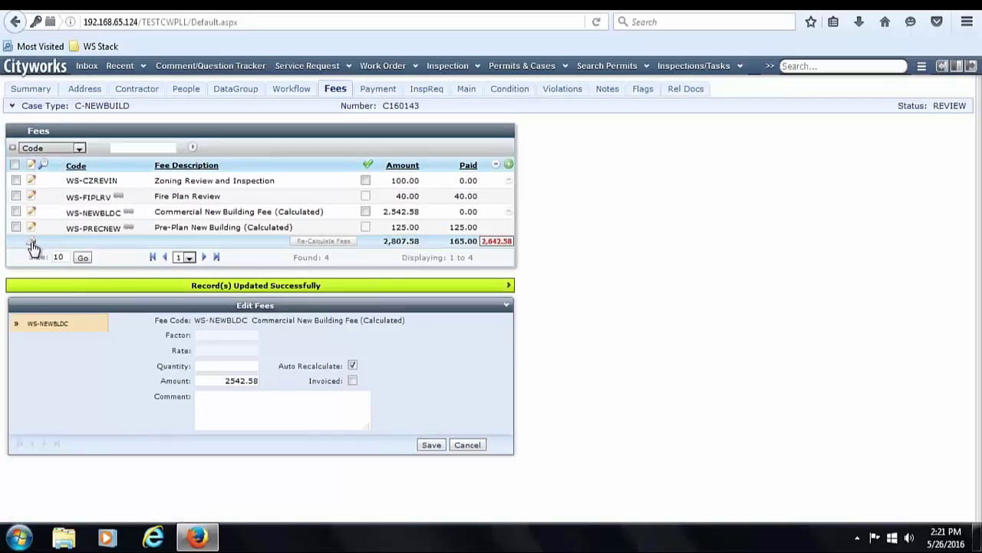
# - Pay the outstanding fees with tender type Check, then review payments and fee balances
pyautogui.click(33, 246)
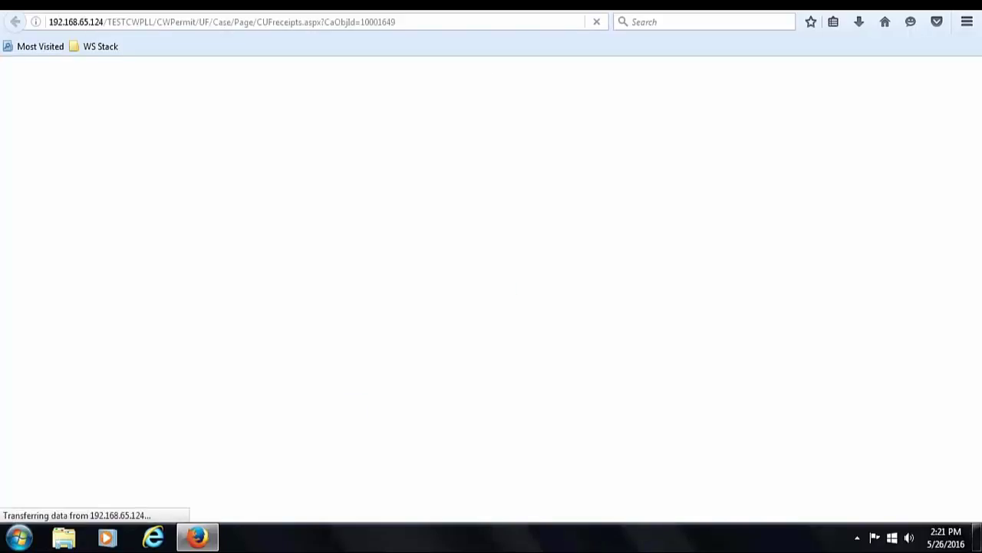
pyautogui.click(36, 345)
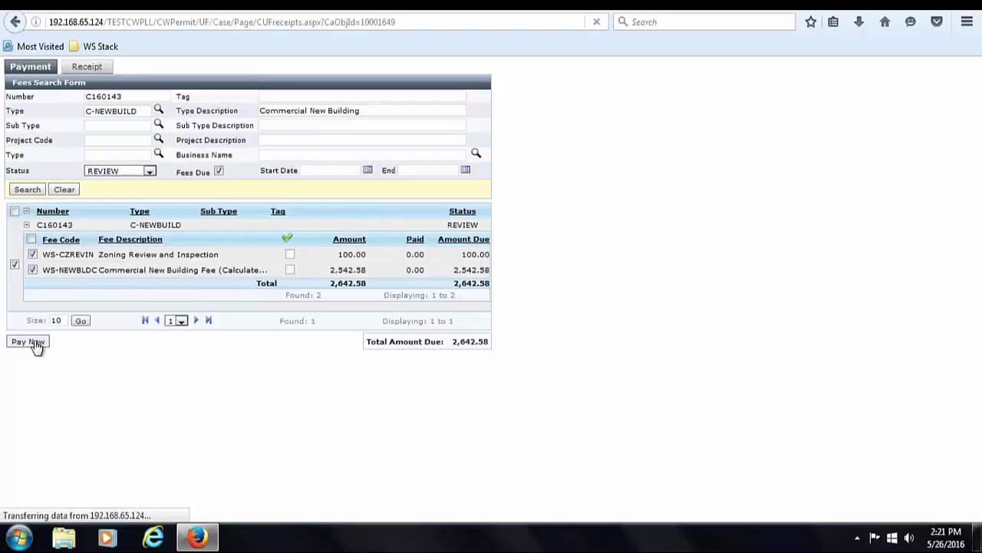
pyautogui.write('chec')
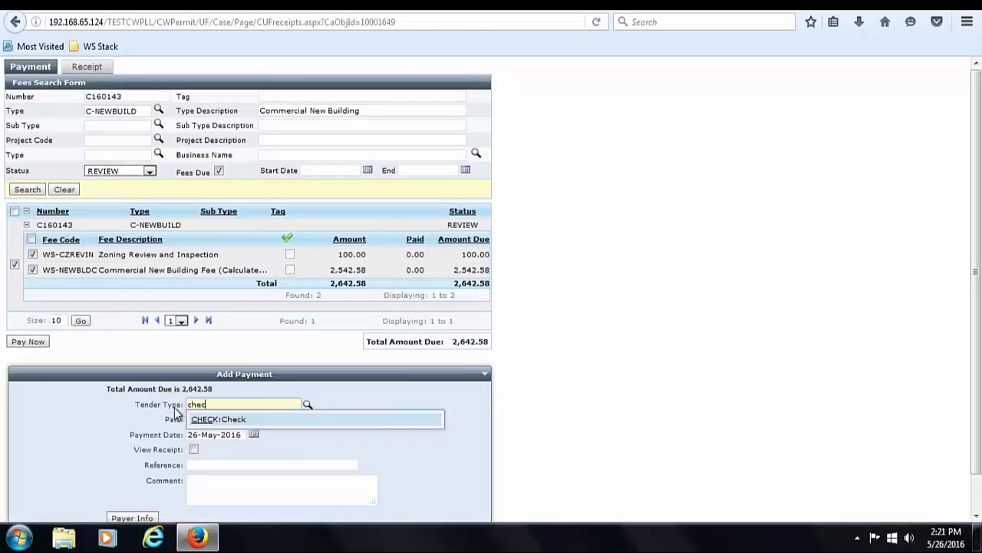
pyautogui.press('Return')
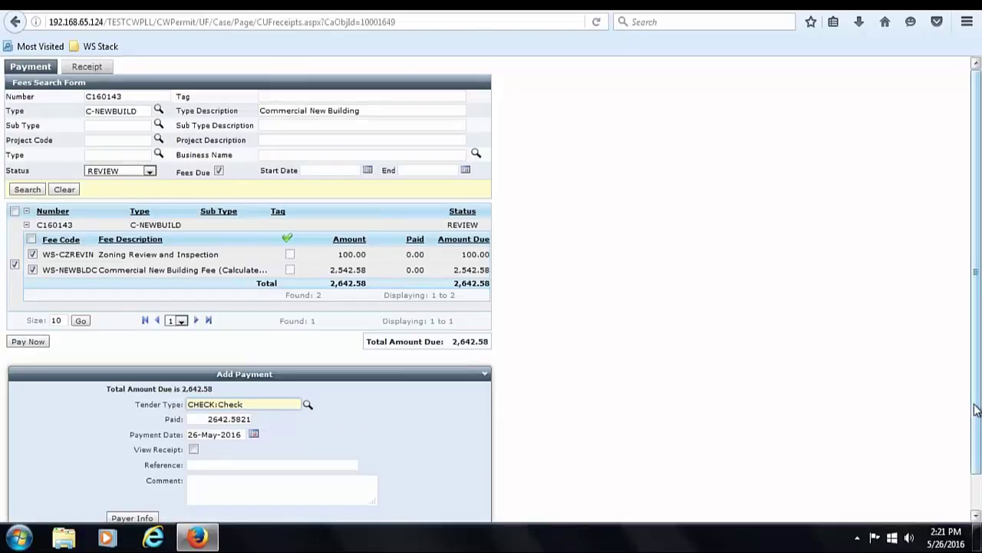
pyautogui.scroll(-1, 976, 409)
pyautogui.click(412, 500)
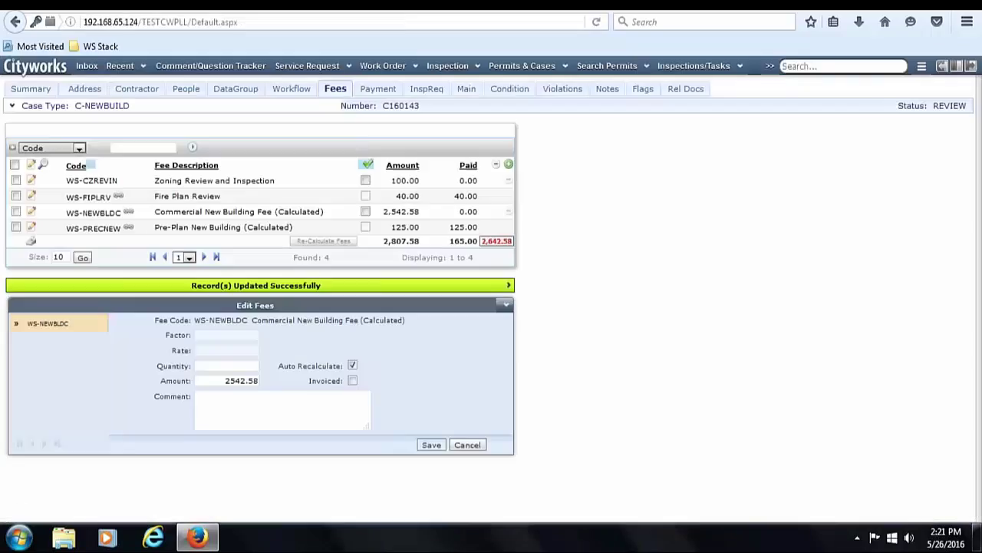
pyautogui.click(378, 89)
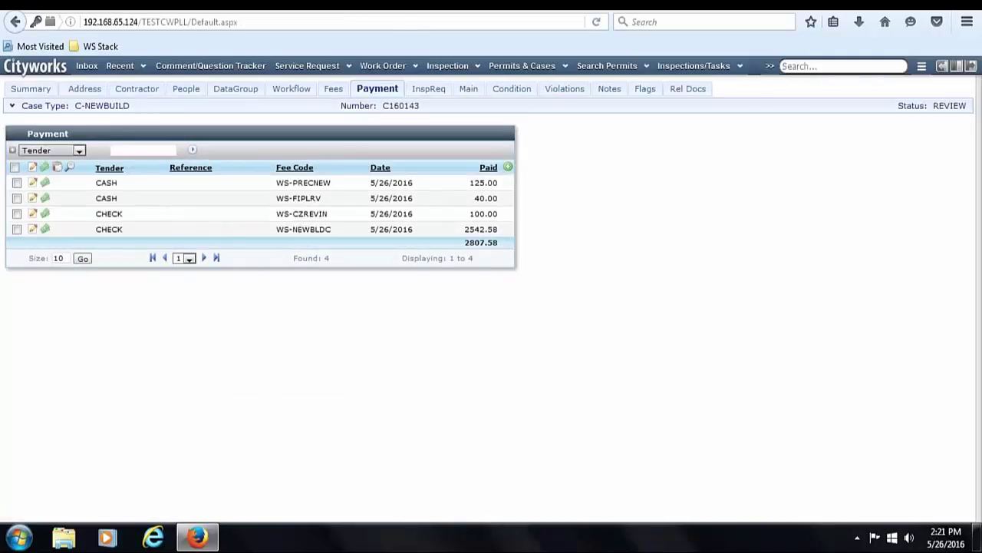
pyautogui.click(330, 93)
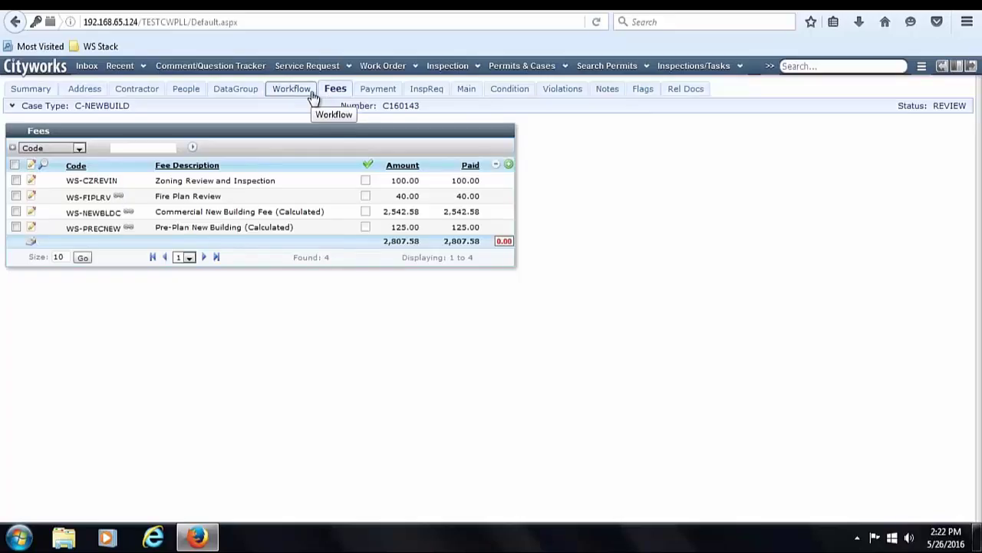
# - Delete the selected fee from case C160143
pyautogui.click(313, 95)
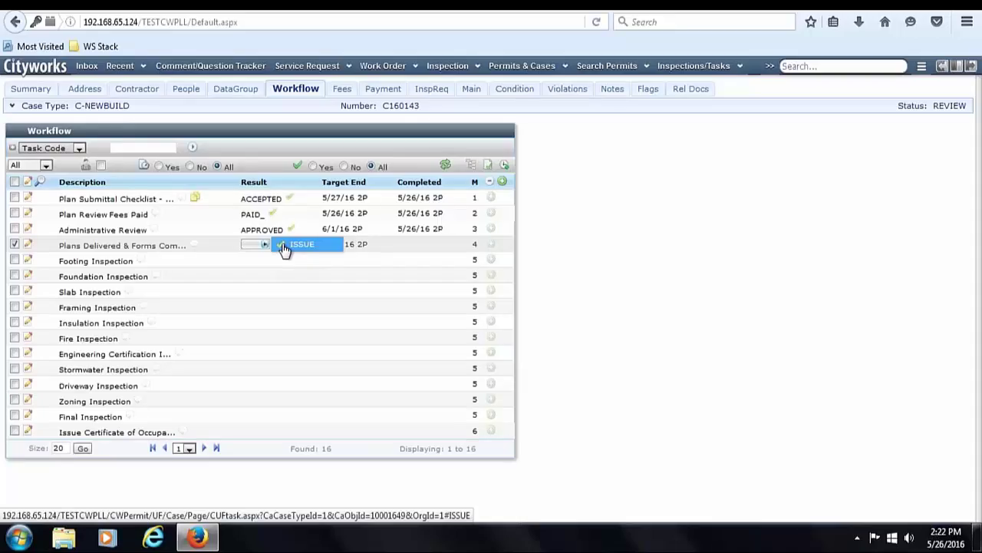
pyautogui.click(342, 88)
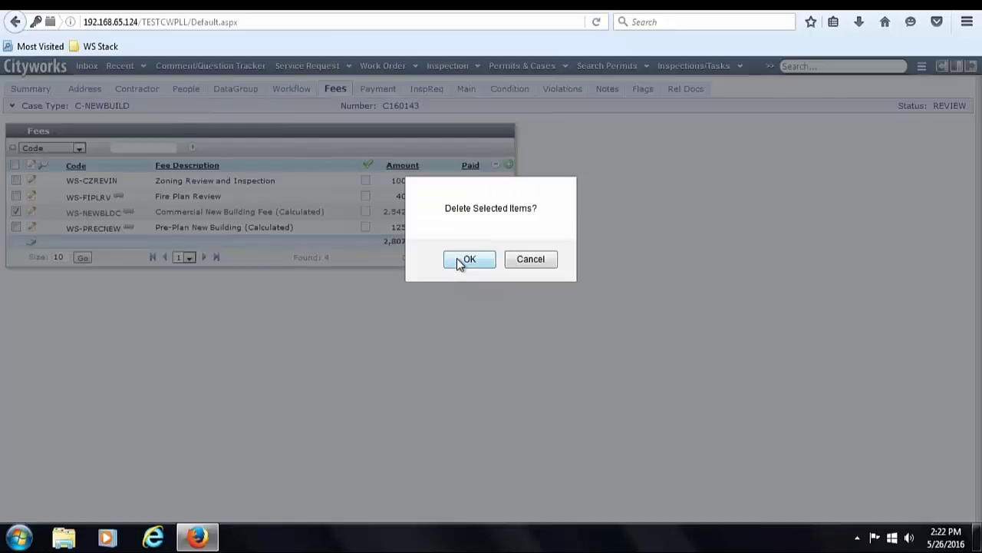
pyautogui.click(461, 261)
pyautogui.click(150, 69)
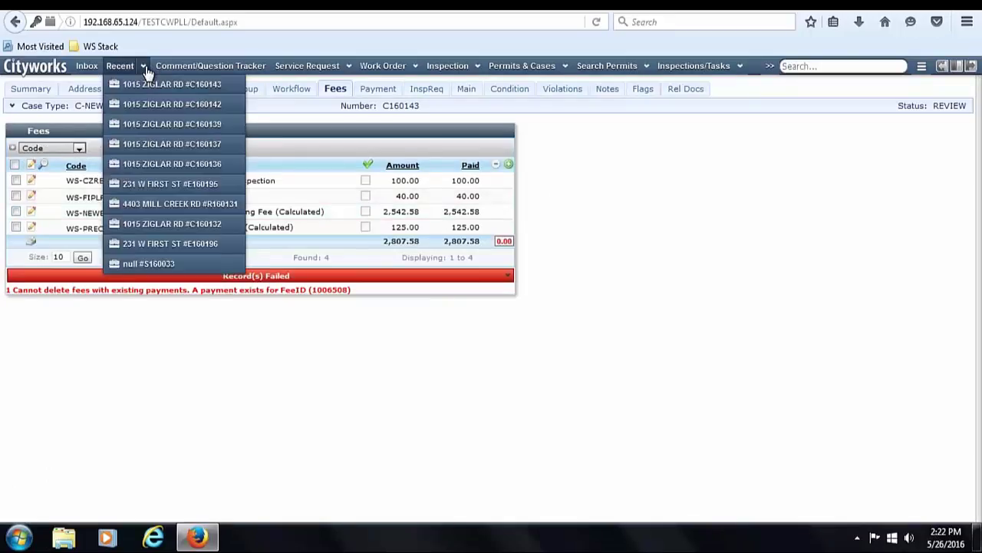
pyautogui.click(146, 104)
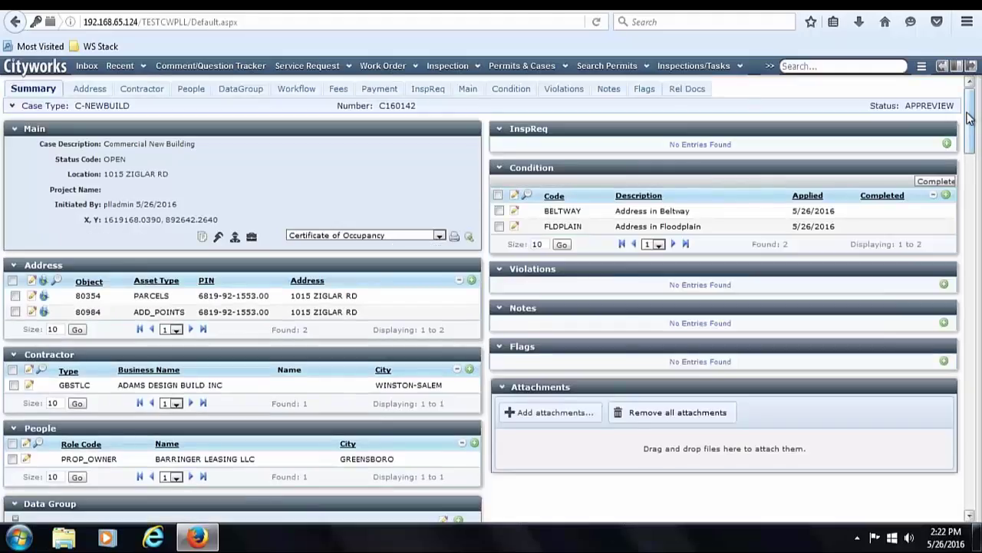
pyautogui.moveTo(971, 123); pyautogui.dragTo(978, 429)
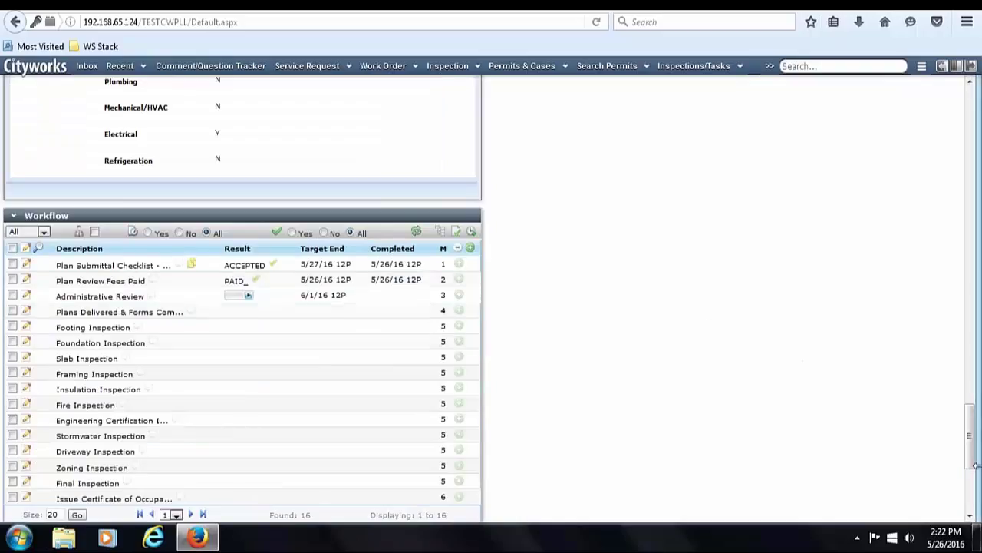
pyautogui.scroll(15, 956, 266)
pyautogui.scroll(3, 956, 134)
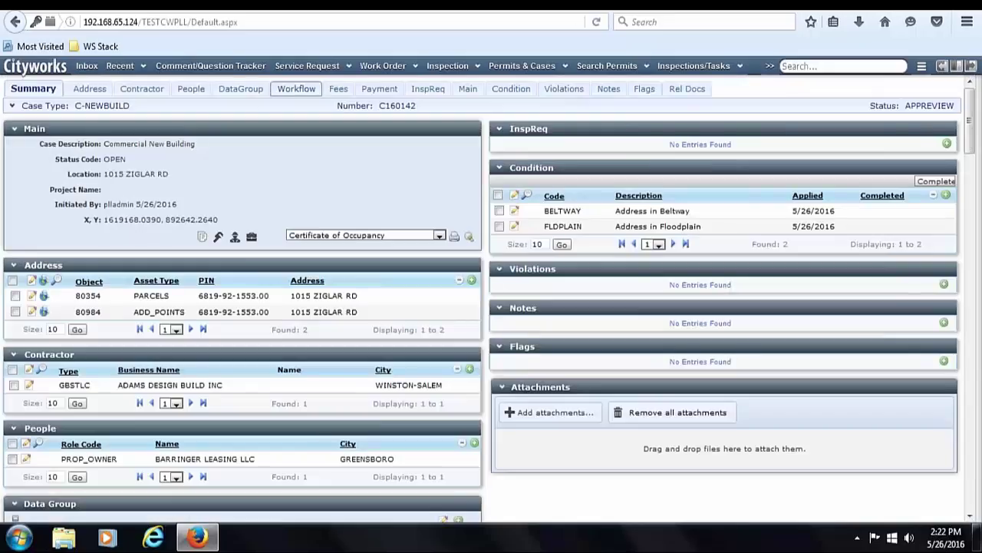
pyautogui.click(193, 89)
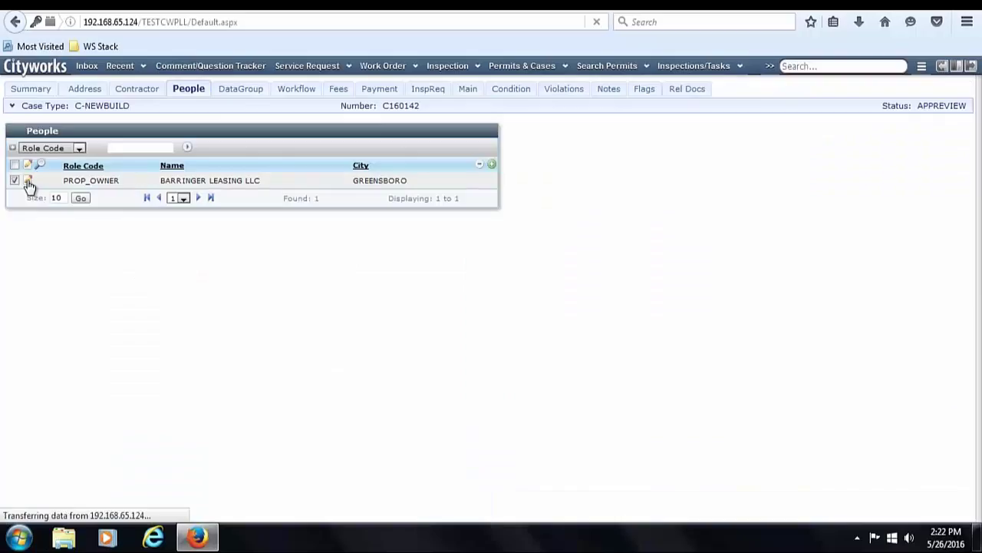
# - Edit the PROP_OWNER record and set Barringer Leasing LLC as primary applicant
pyautogui.click(28, 183)
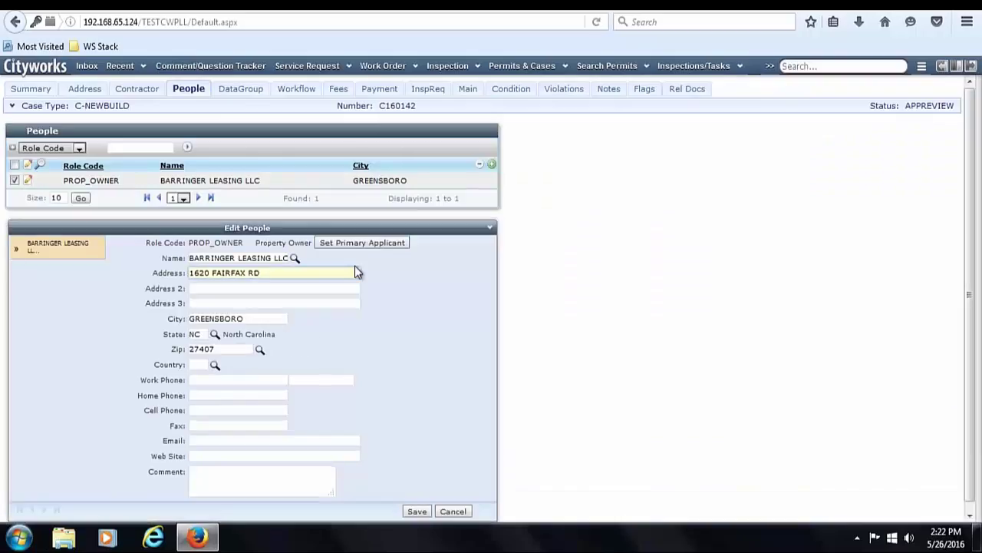
pyautogui.click(357, 244)
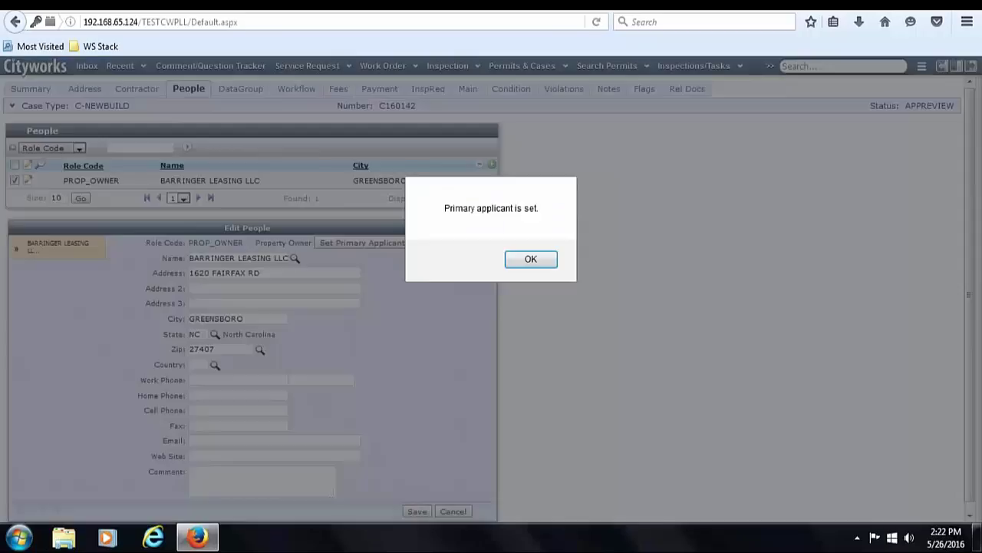
pyautogui.press('Return')
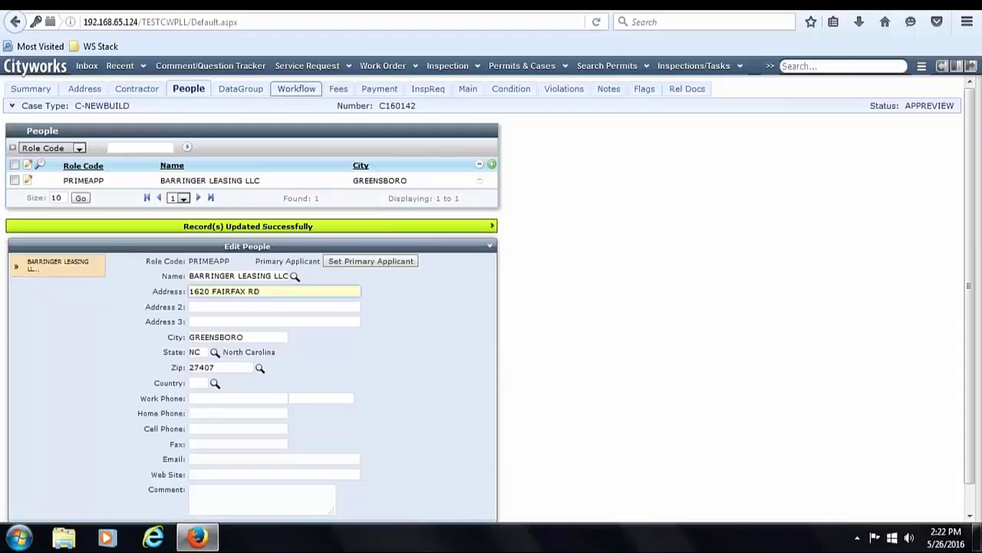
pyautogui.click(334, 90)
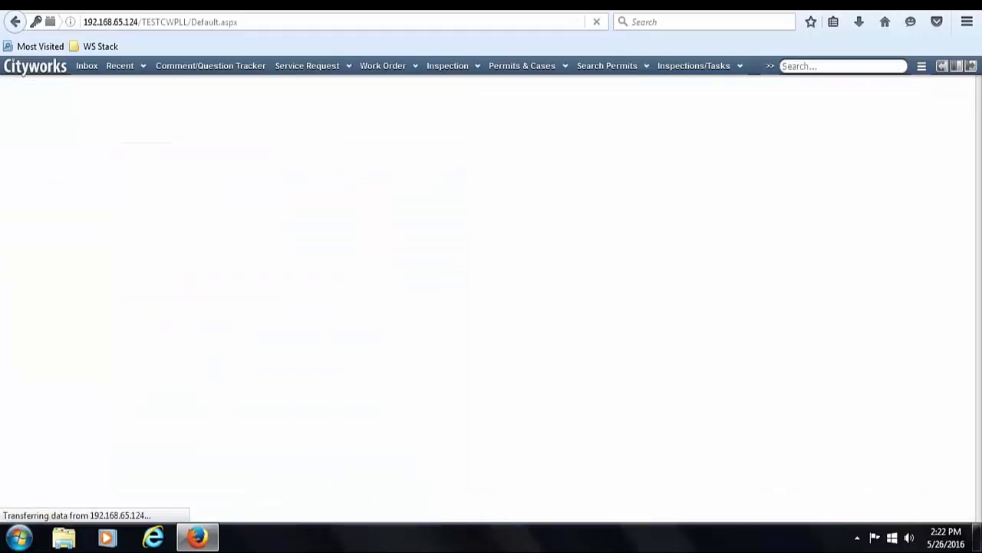
# - Tick the paid boxes for WS-NEWBLDC and WS-CZREVIN, discarding an accidental fee edit
pyautogui.click(33, 244)
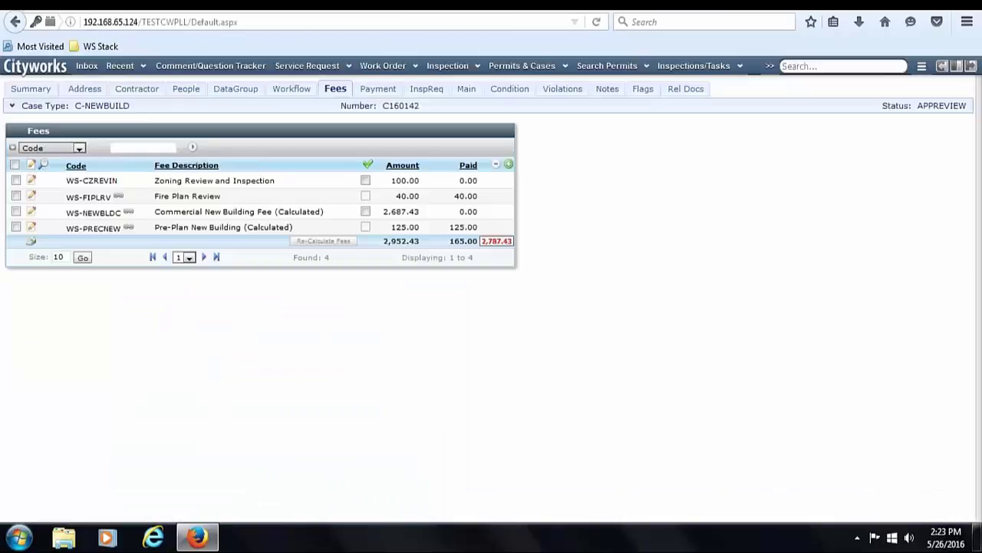
pyautogui.click(31, 213)
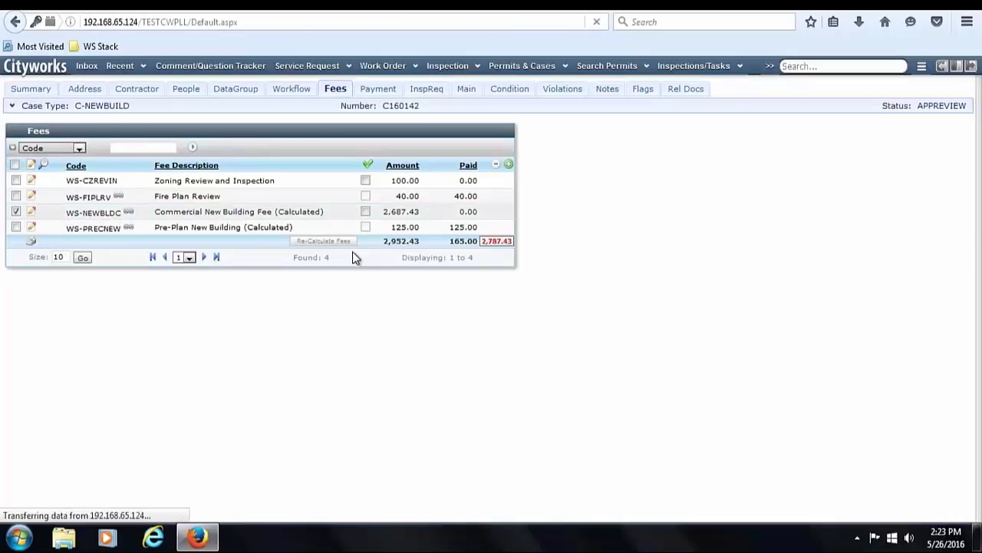
pyautogui.click(466, 428)
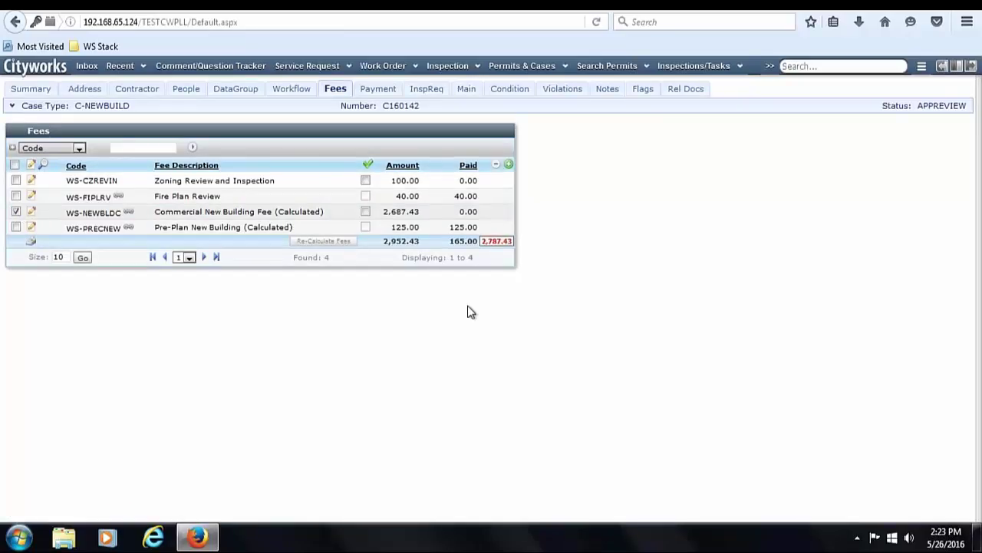
pyautogui.click(366, 211)
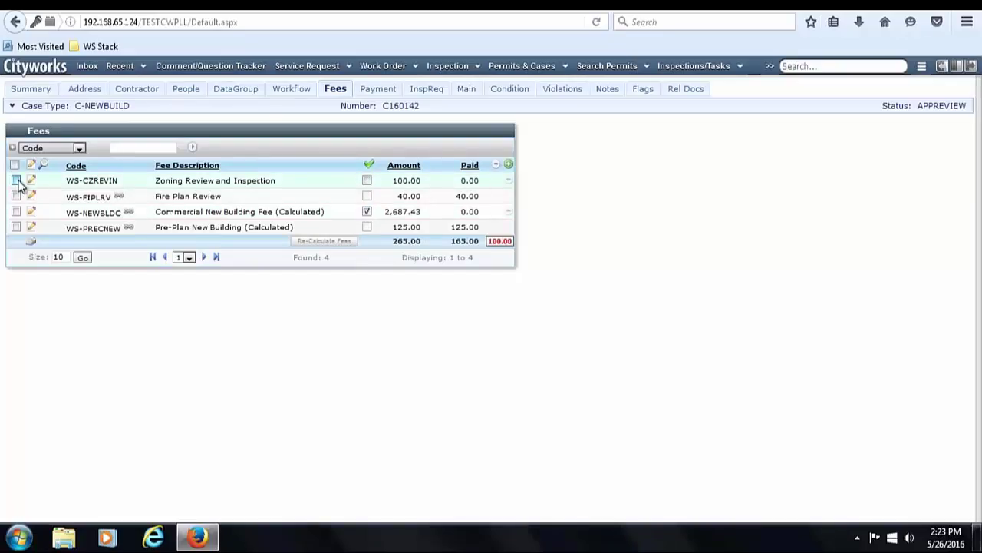
pyautogui.click(366, 181)
pyautogui.click(292, 89)
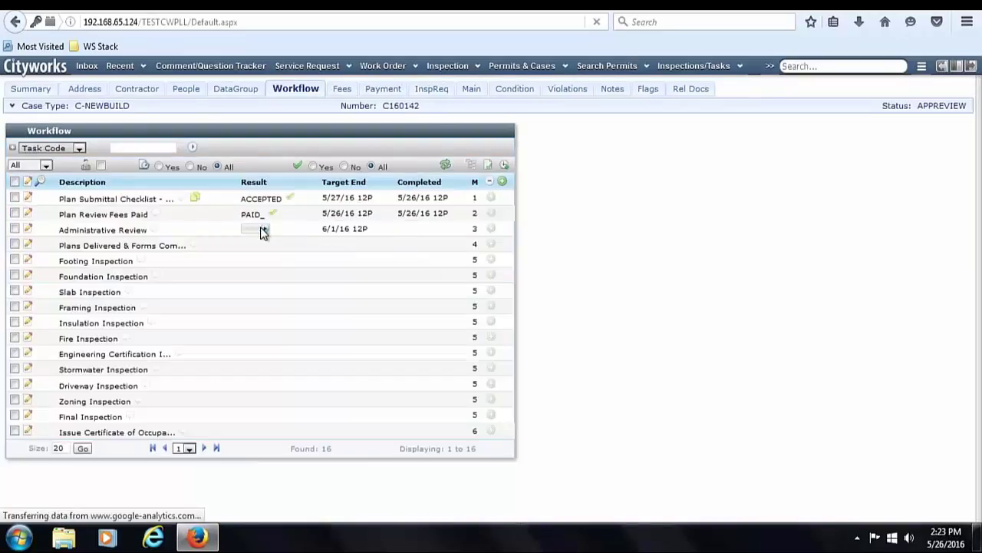
# - Approve Administrative Review and complete both BELTWAY and FLDPLAIN conditions
pyautogui.click(262, 231)
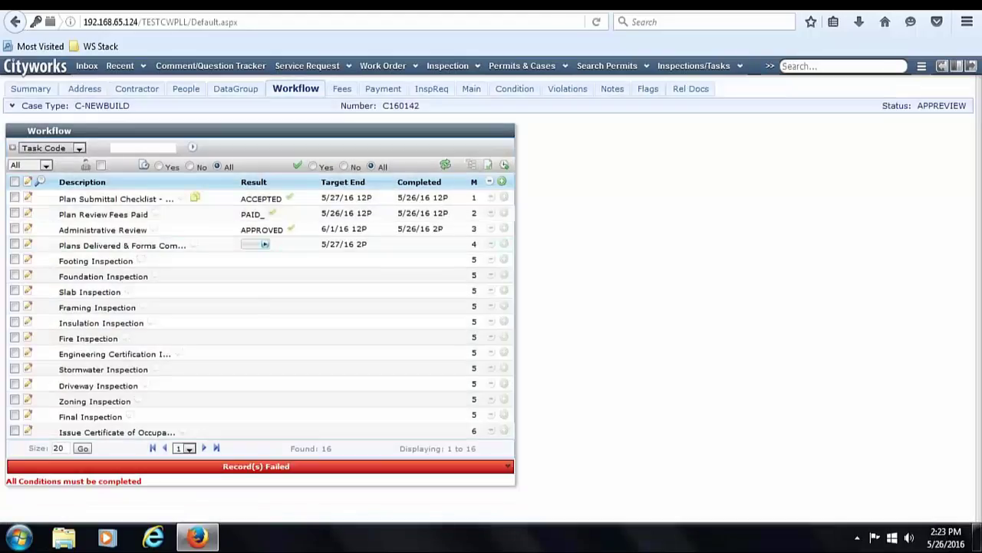
pyautogui.click(525, 90)
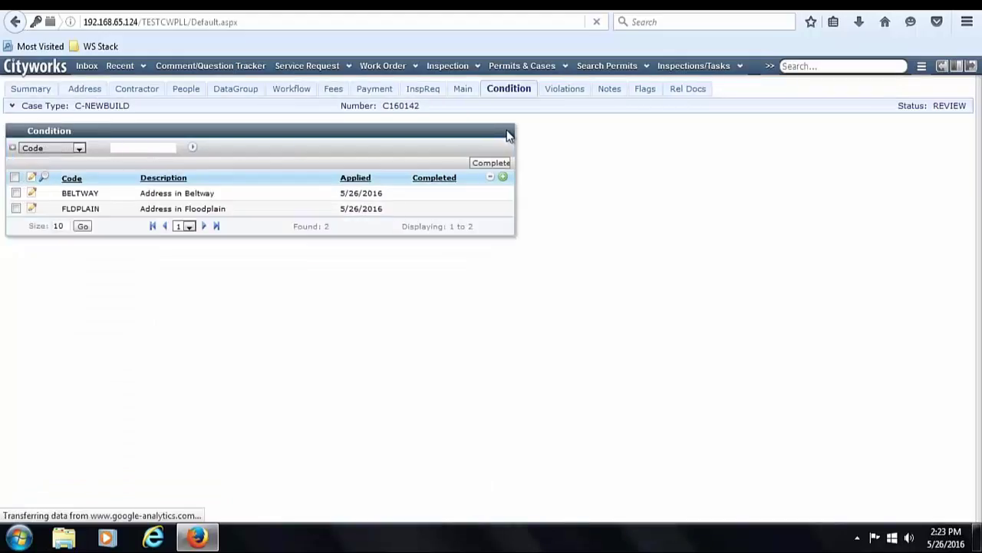
pyautogui.click(465, 145)
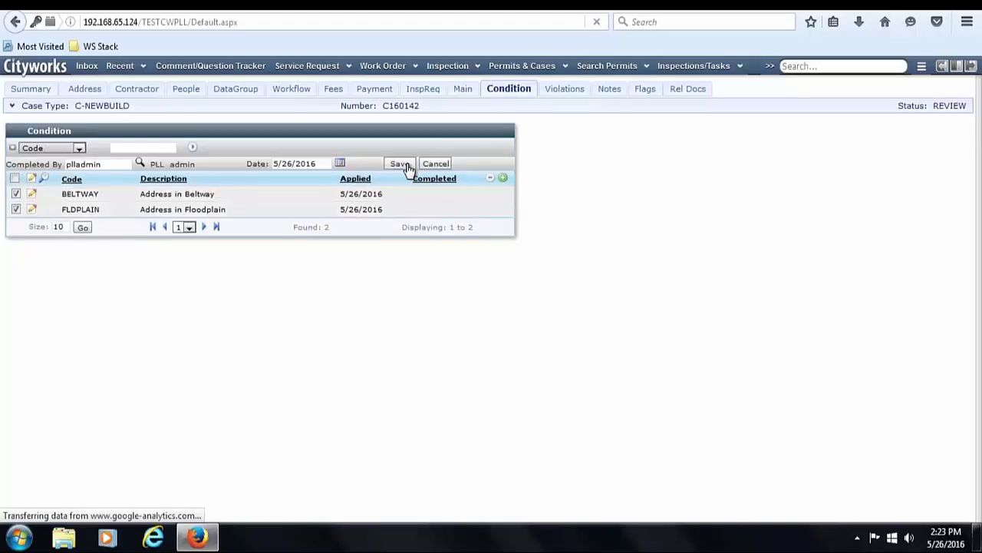
pyautogui.click(400, 163)
# - Result the Plans Delivered & Forms task as ISSUE
pyautogui.click(293, 90)
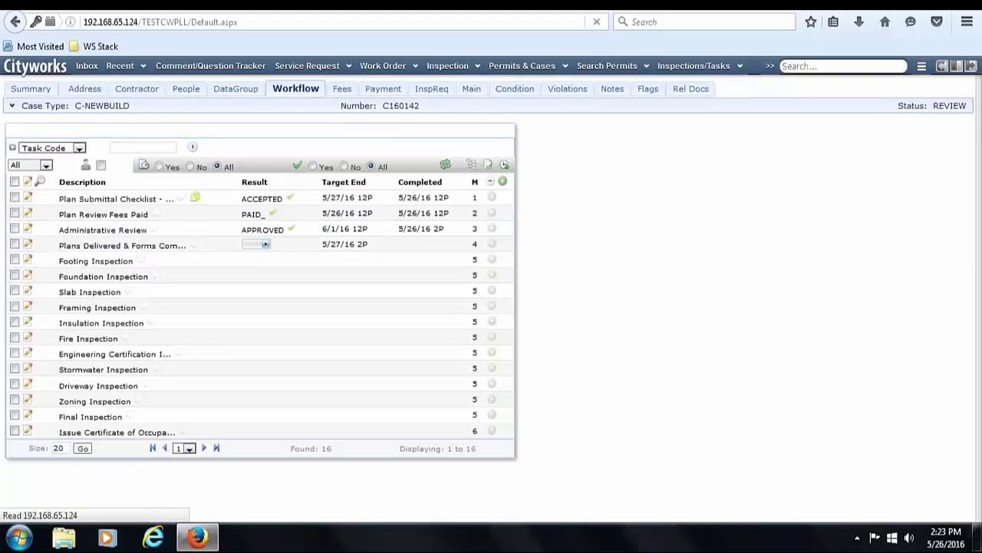
pyautogui.click(264, 245)
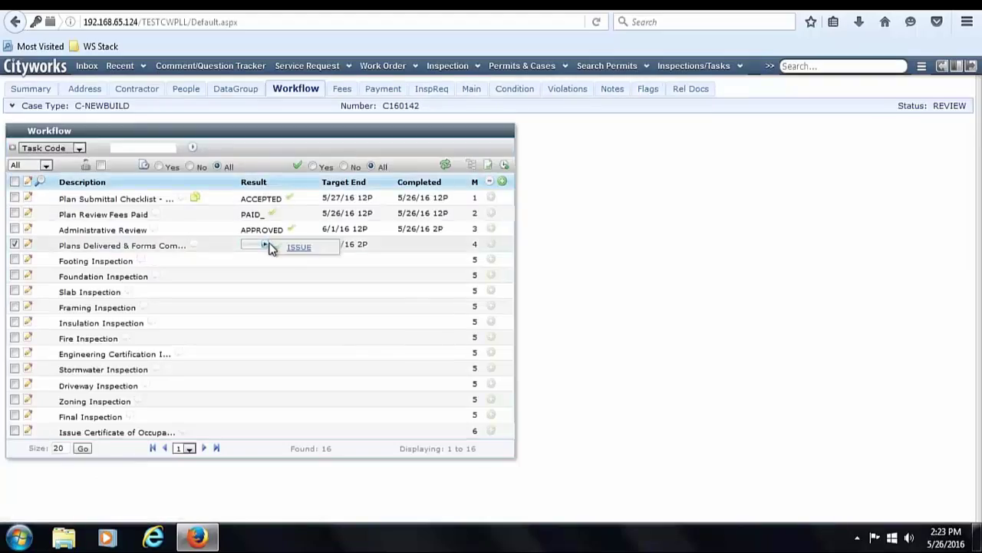
pyautogui.click(300, 246)
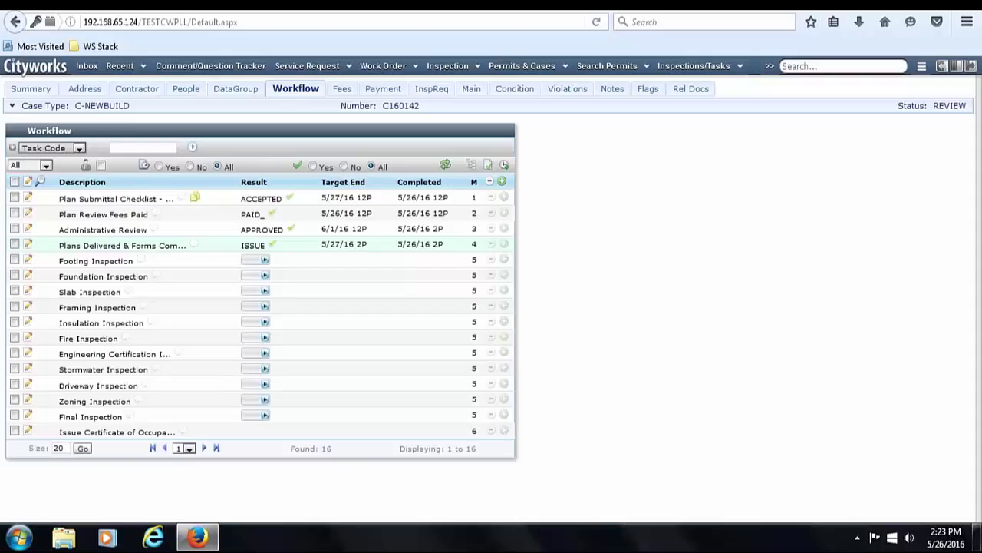
# - Schedule the Footing Inspection for 26-MAY-2016 3:00 PM and save it
pyautogui.click(15, 260)
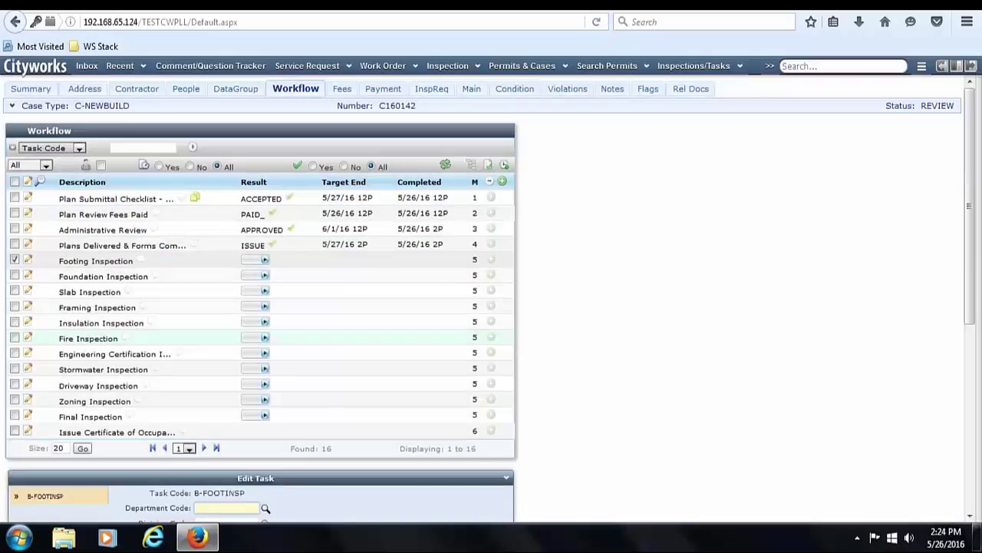
pyautogui.moveTo(972, 176); pyautogui.dragTo(973, 356)
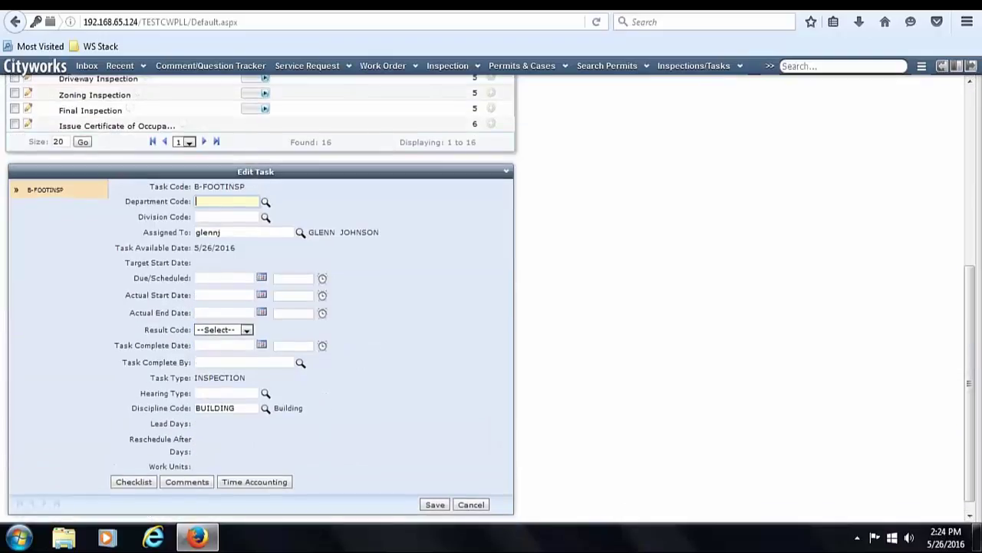
pyautogui.doubleClick(224, 278)
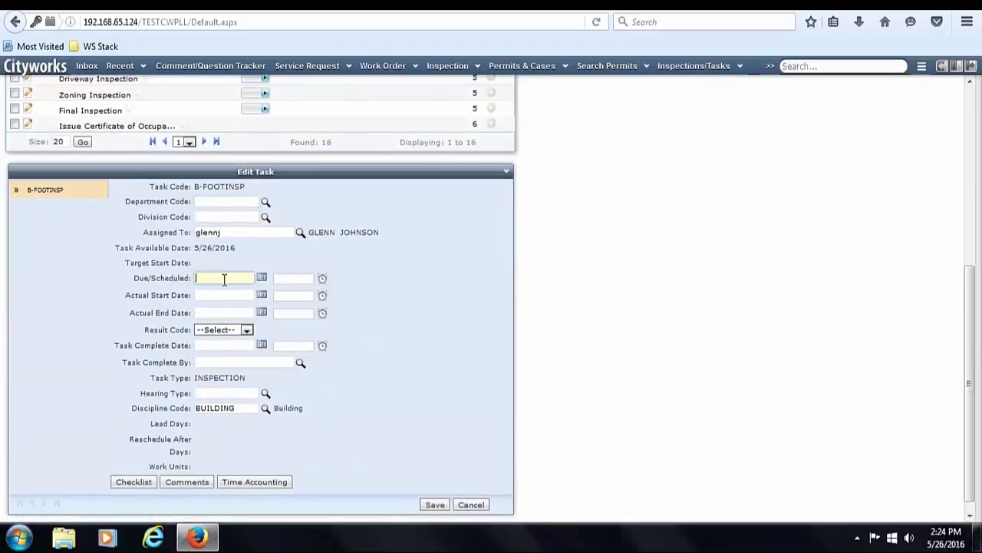
pyautogui.click(322, 279)
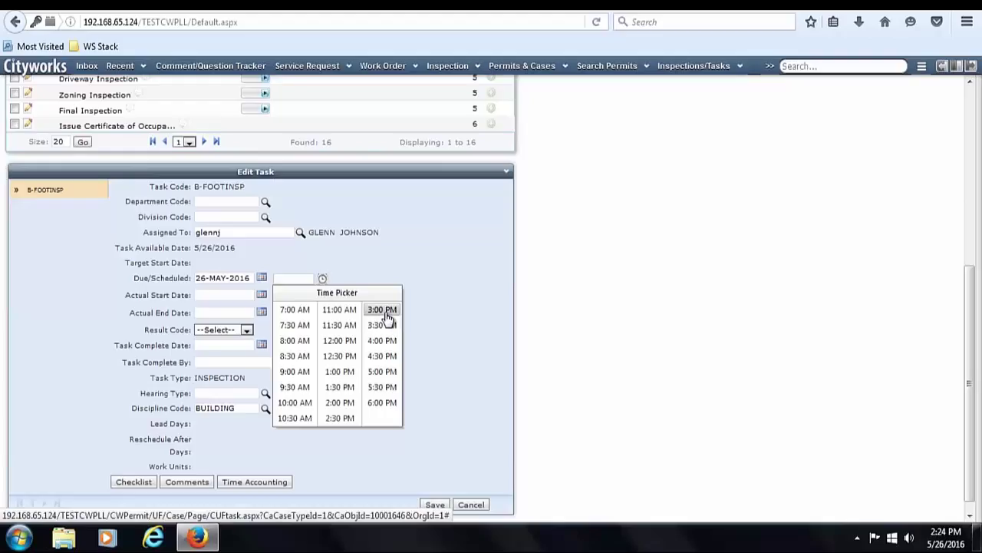
pyautogui.click(387, 313)
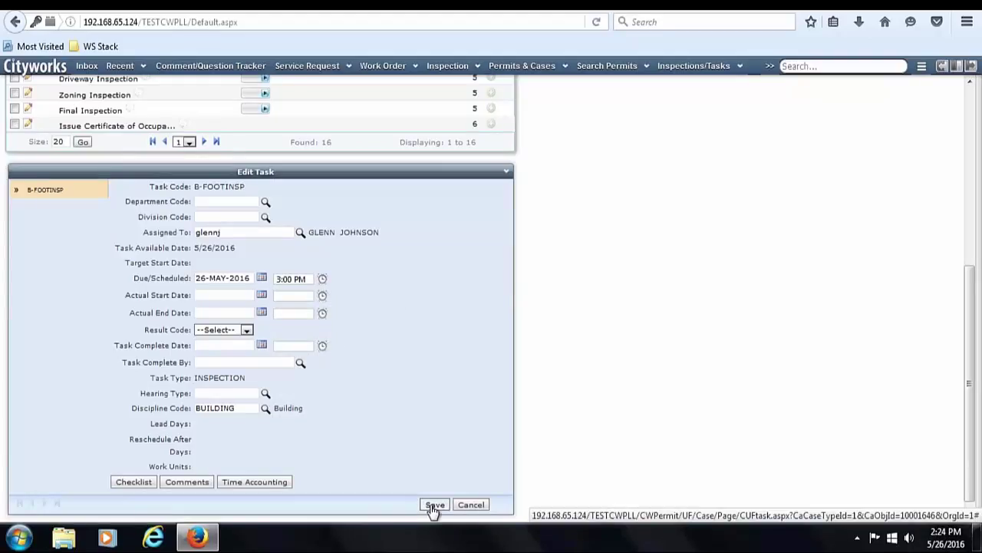
pyautogui.click(434, 505)
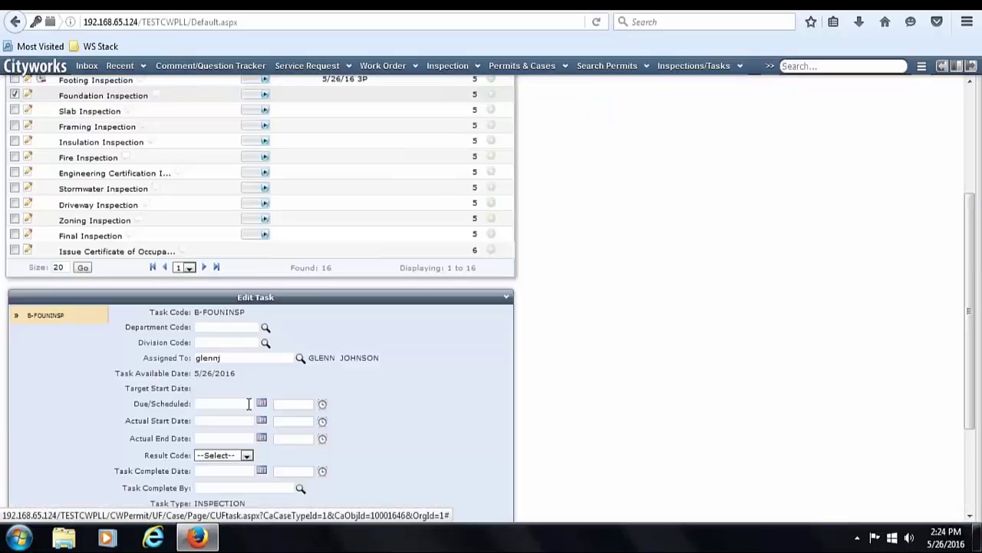
# - Schedule the Foundation Inspection for 4:00 PM and the Slab Inspection for 5:00 PM
pyautogui.click(248, 403)
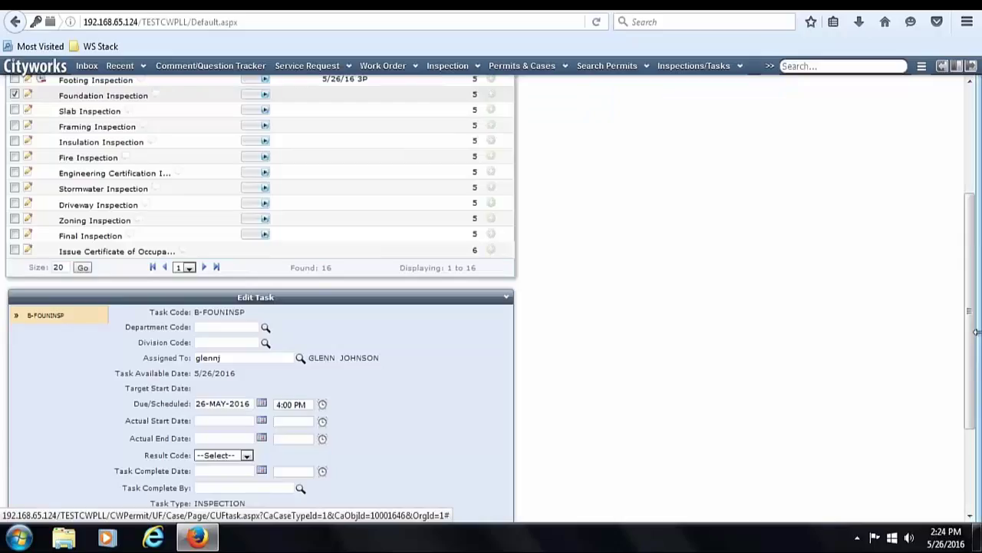
pyautogui.scroll(-3, 976, 331)
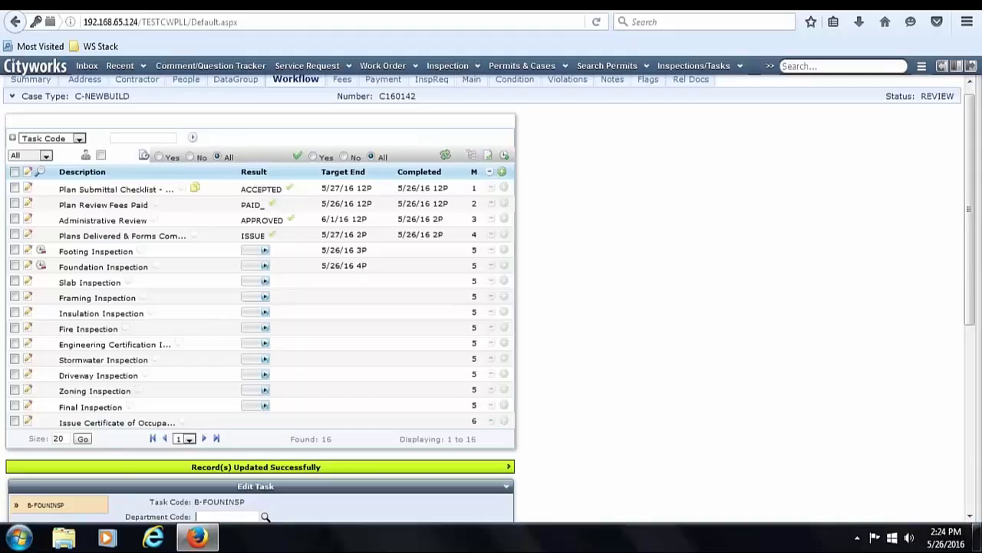
pyautogui.scroll(-8, 972, 219)
pyautogui.click(322, 266)
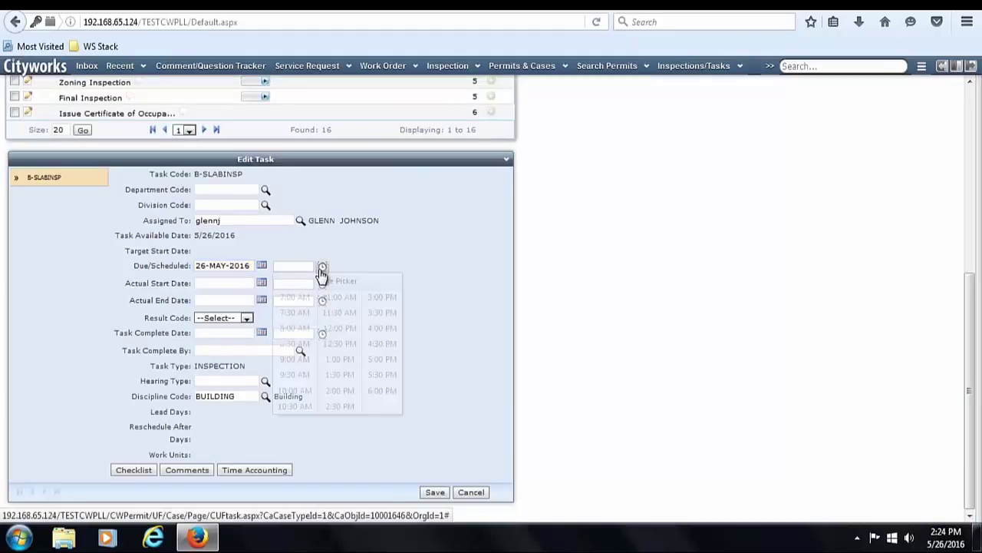
pyautogui.click(381, 360)
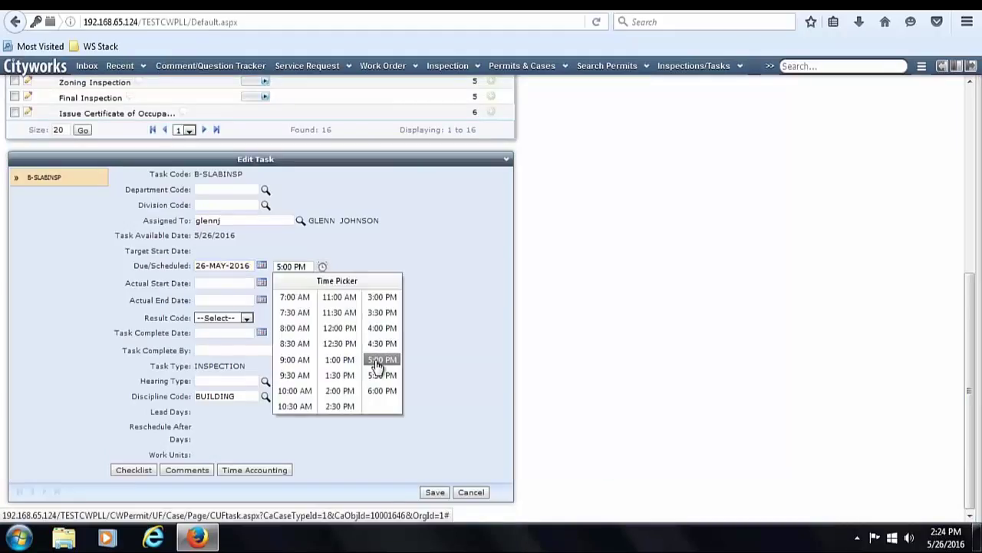
pyautogui.click(434, 492)
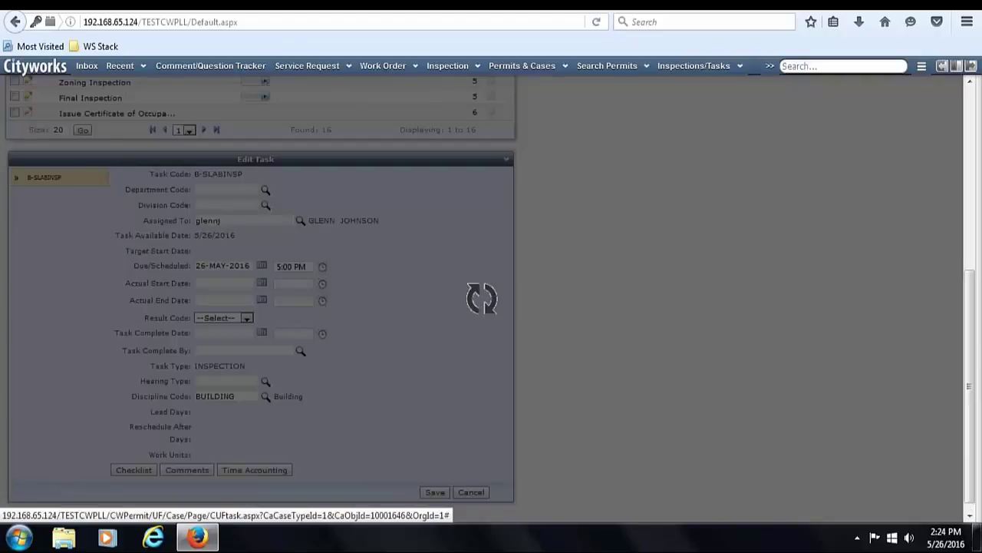
pyautogui.scroll(5, 968, 284)
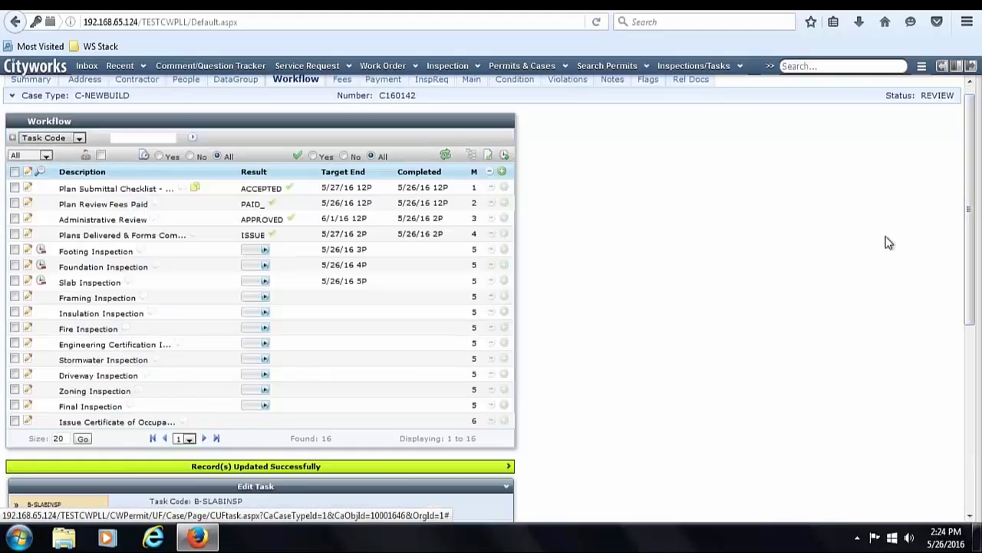
pyautogui.scroll(1, 971, 272)
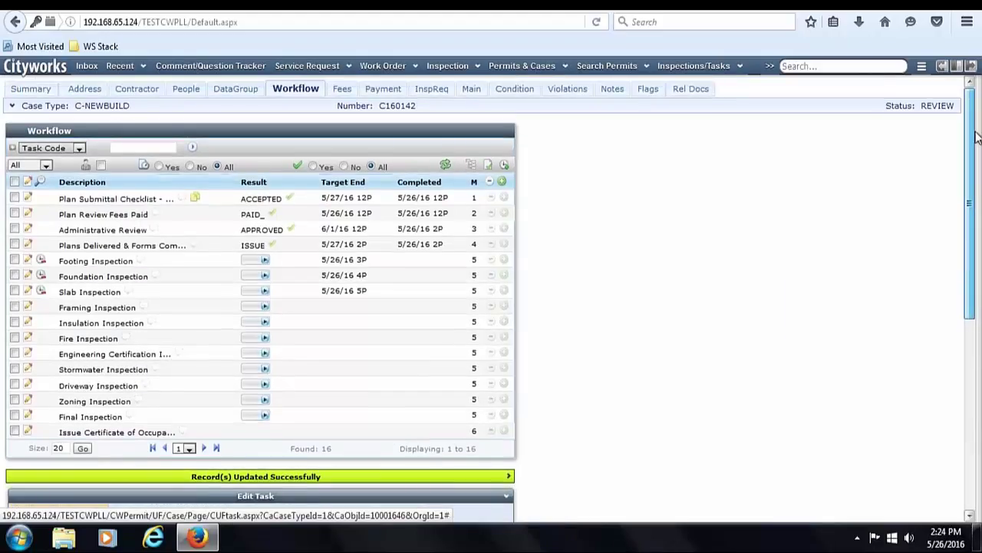
pyautogui.click(88, 66)
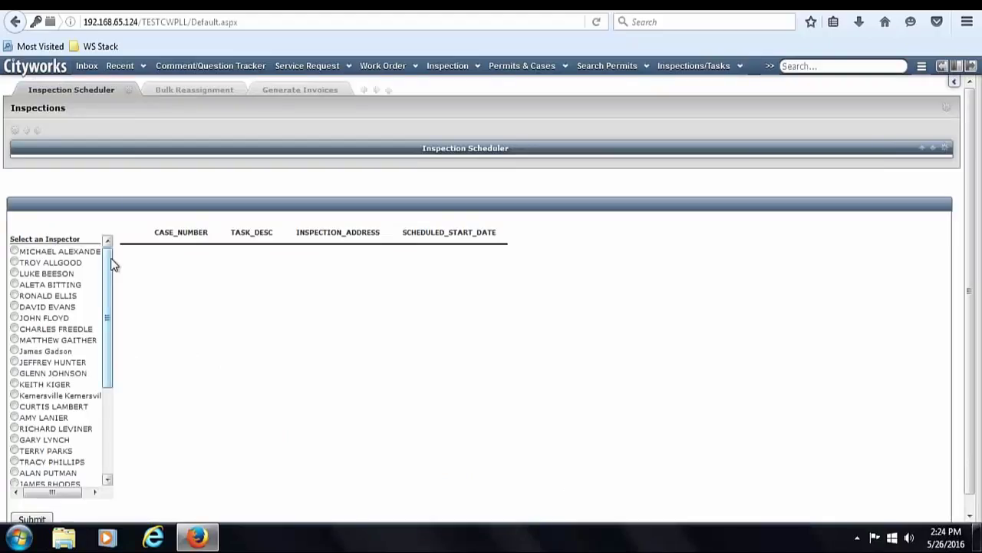
# - Load an inspector's inspections, move Footing below Slab Inspection, and cancel the Foundation Inspection
pyautogui.click(71, 374)
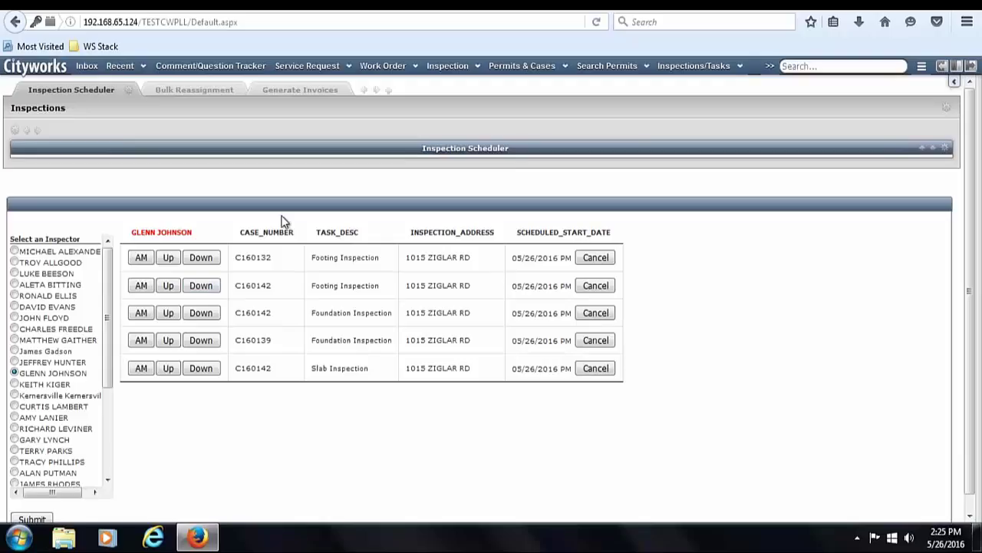
pyautogui.click(142, 258)
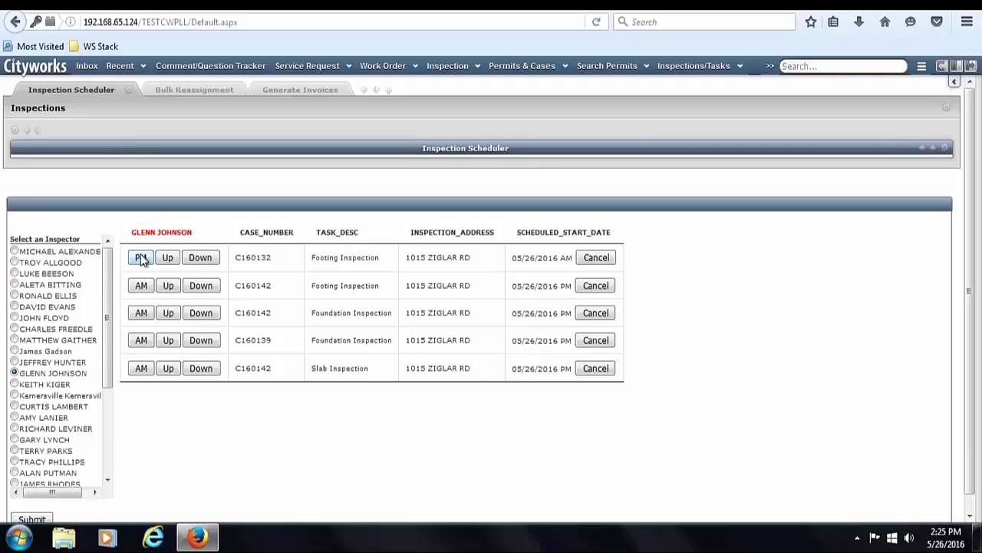
pyautogui.click(142, 258)
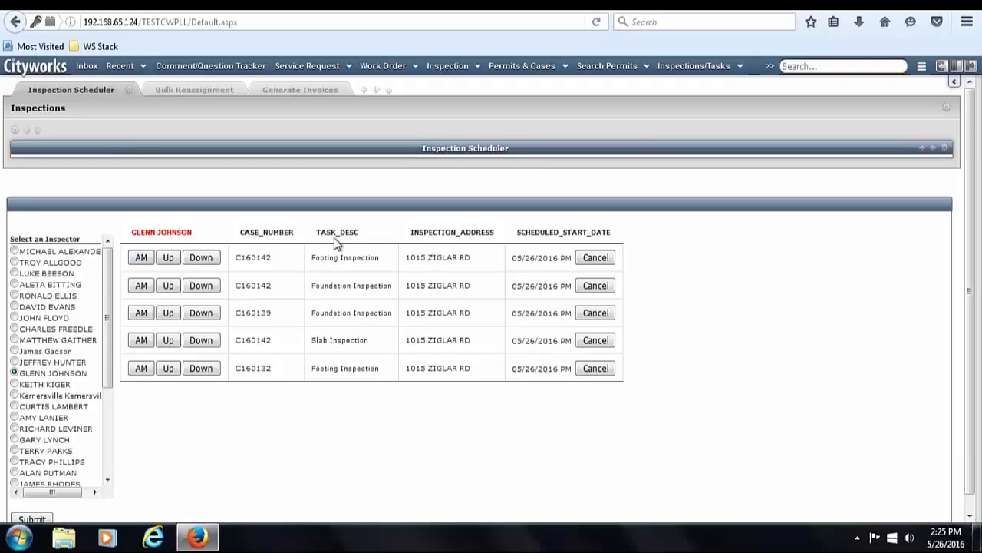
pyautogui.click(201, 258)
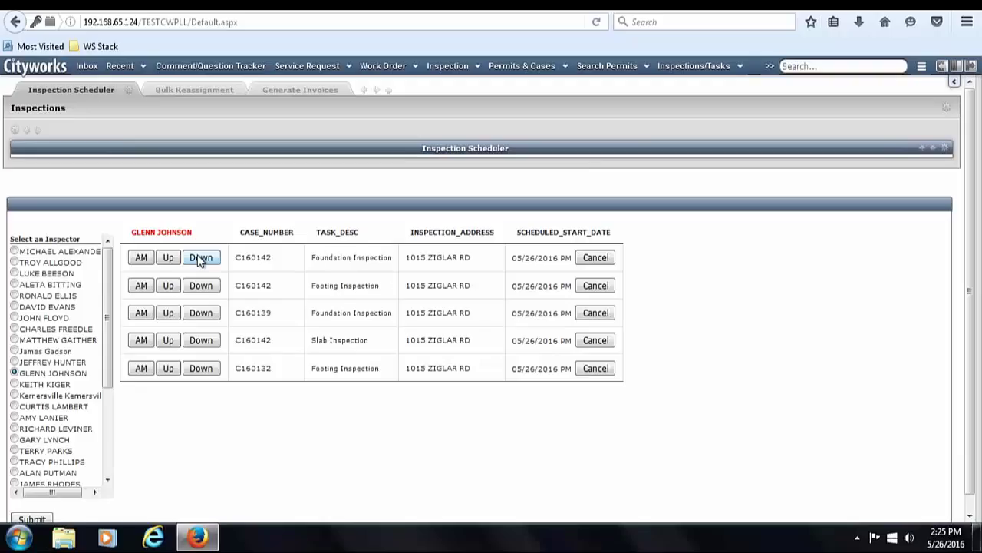
pyautogui.click(203, 289)
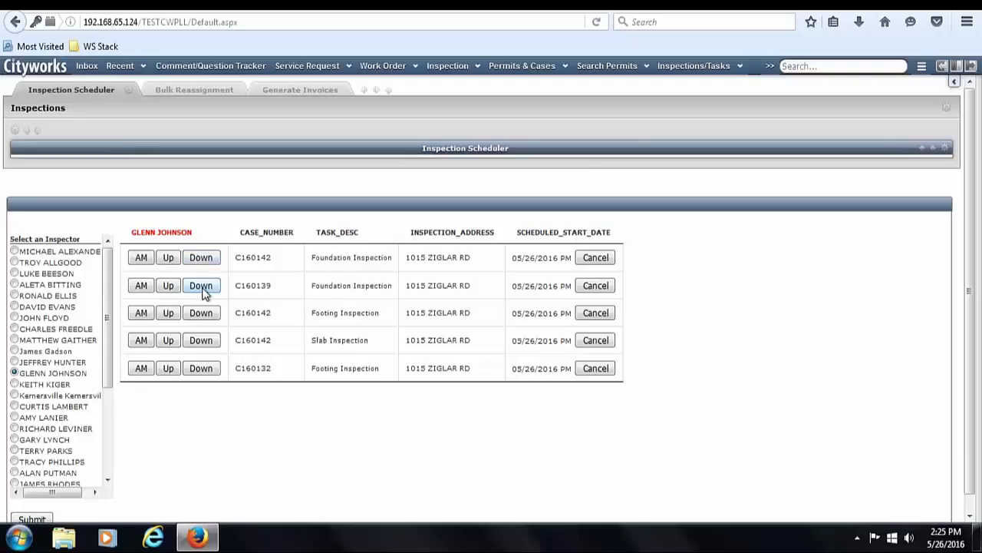
pyautogui.click(207, 313)
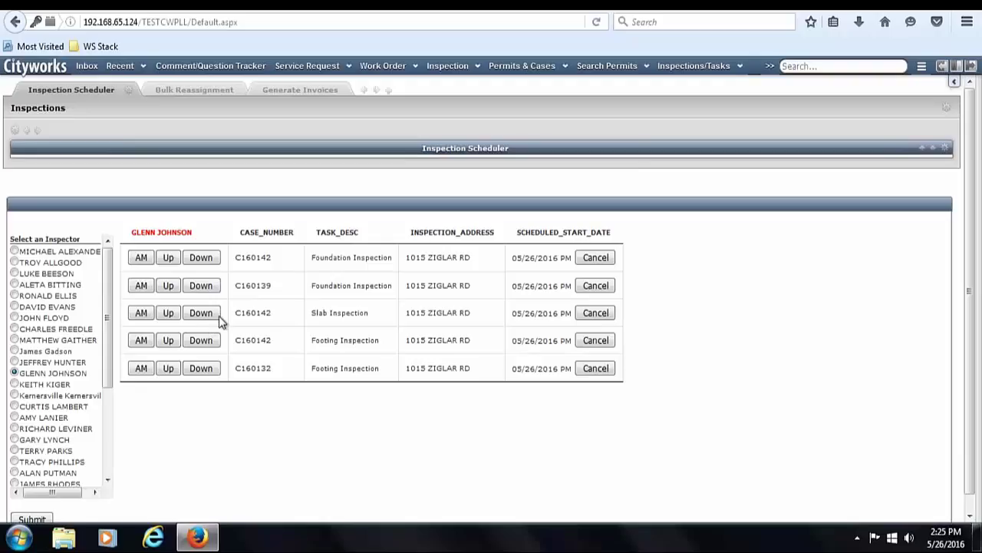
pyautogui.click(596, 257)
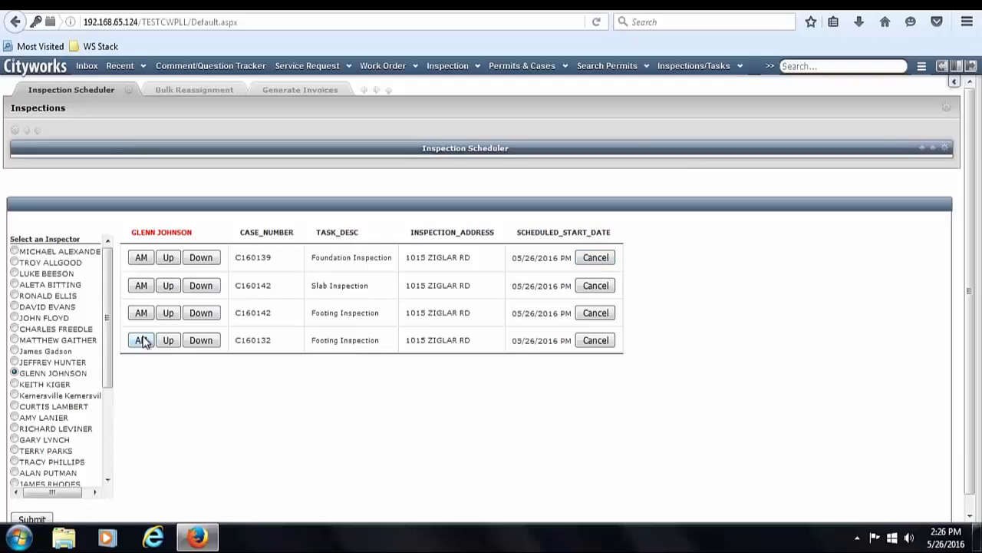
# - Bulk-reassign C160132's Footing and Slab and C160139's Framing inspections to the other inspector
pyautogui.click(203, 90)
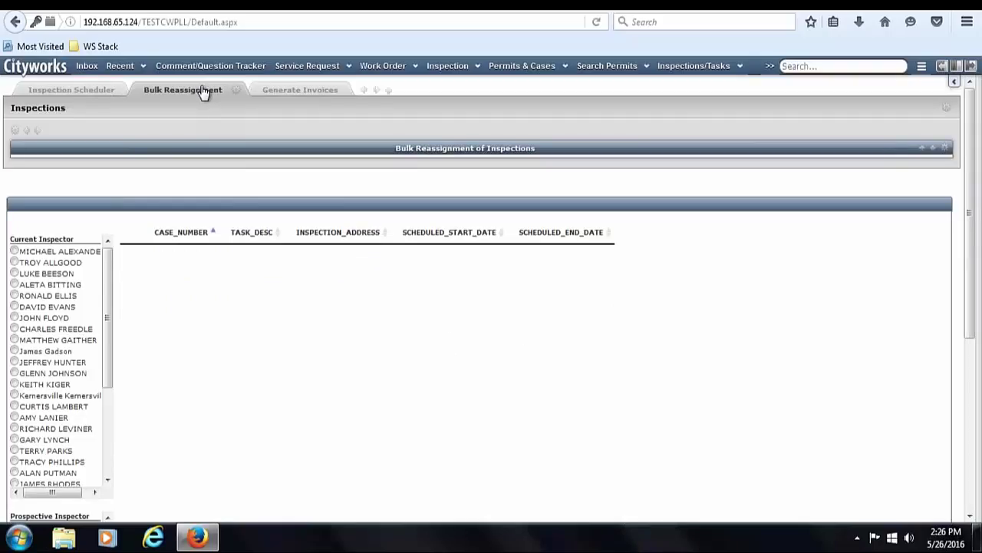
pyautogui.click(51, 375)
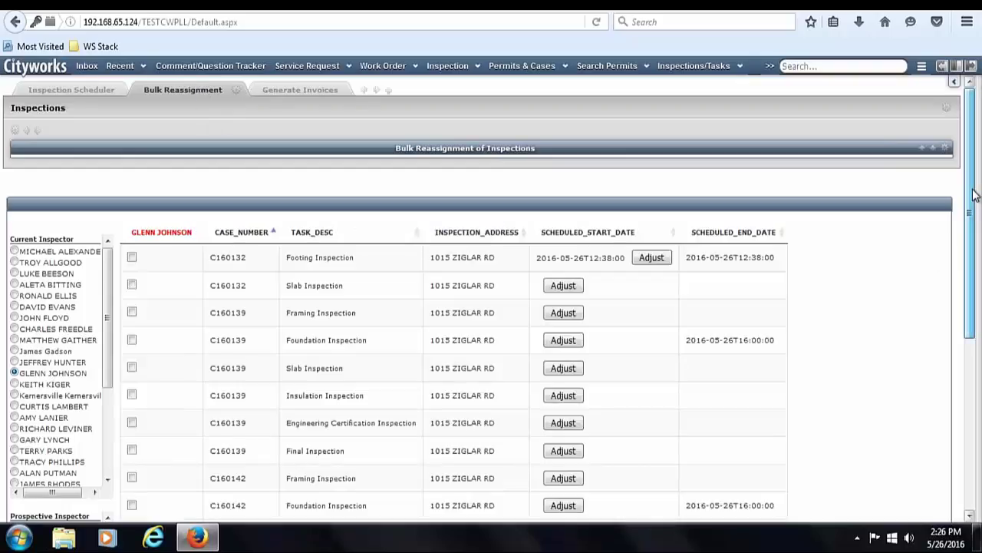
pyautogui.moveTo(969, 201); pyautogui.dragTo(980, 353)
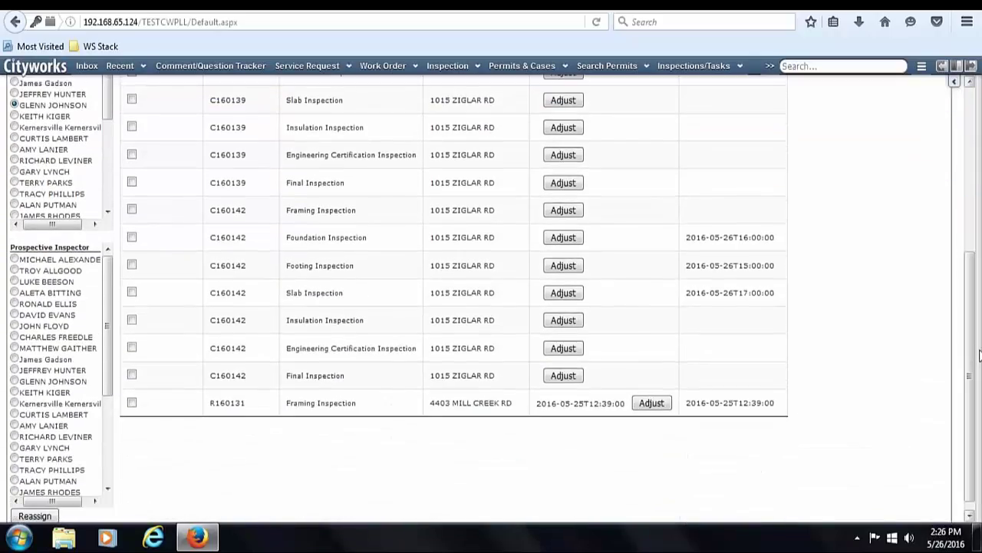
pyautogui.moveTo(979, 353); pyautogui.dragTo(978, 217)
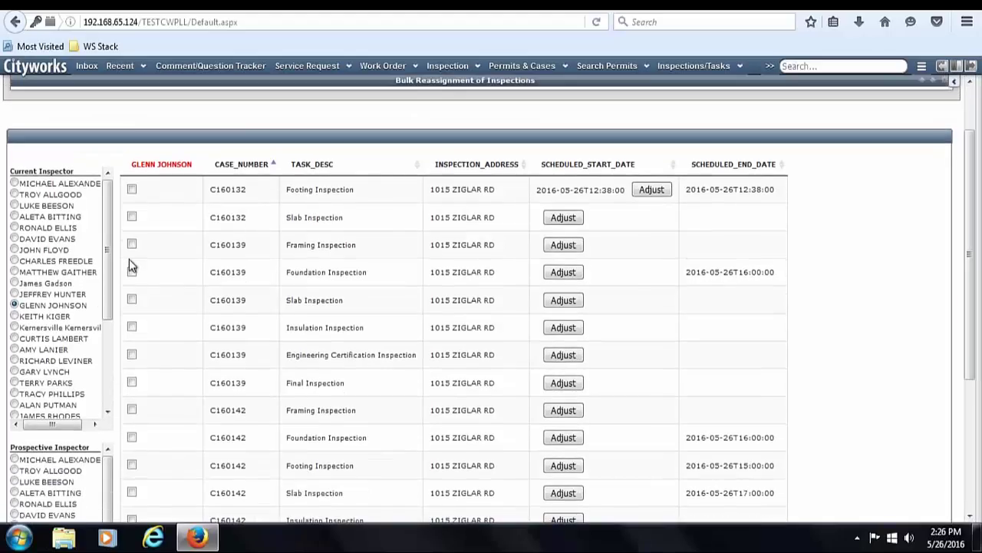
pyautogui.click(132, 189)
pyautogui.click(132, 217)
pyautogui.click(132, 244)
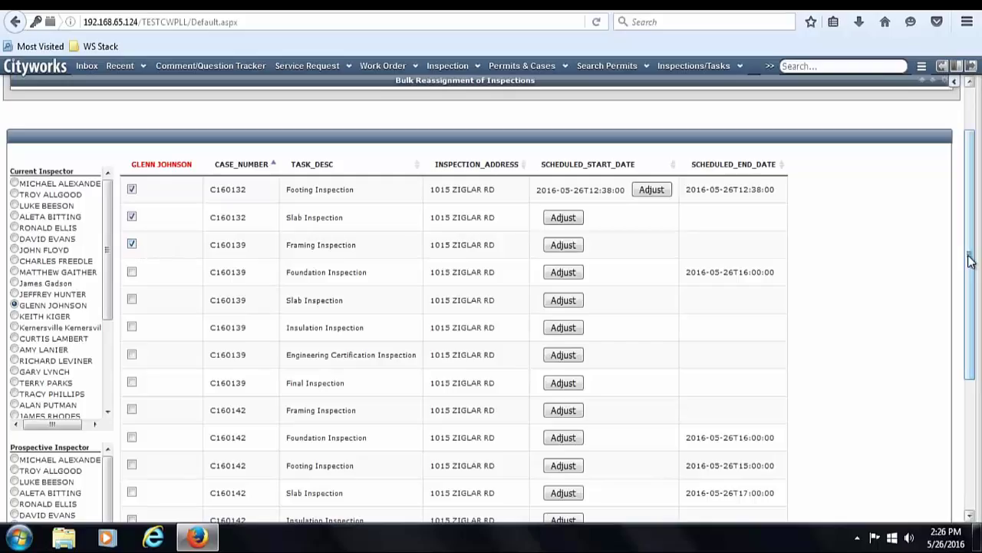
pyautogui.scroll(-3, 976, 282)
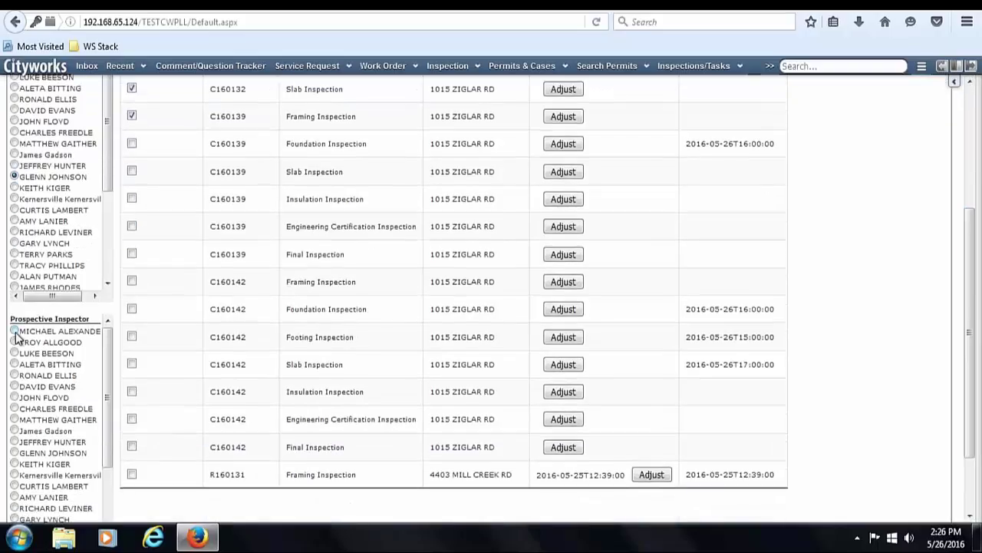
pyautogui.click(13, 331)
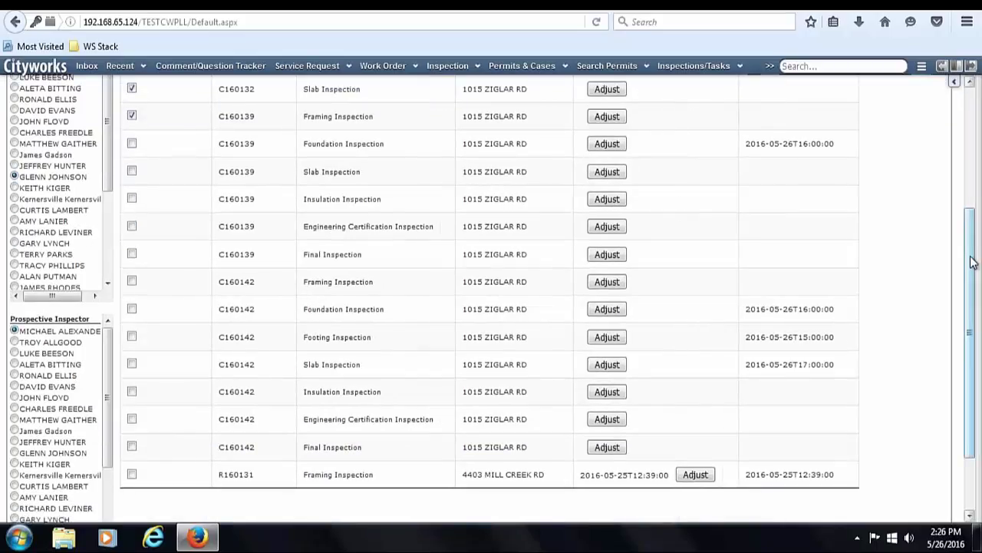
pyautogui.scroll(-2, 973, 264)
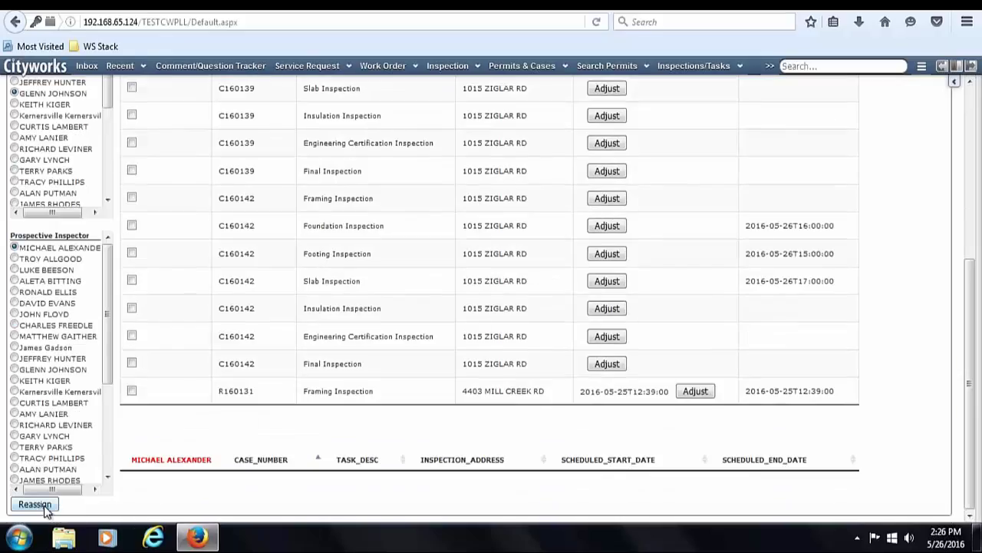
pyautogui.click(43, 507)
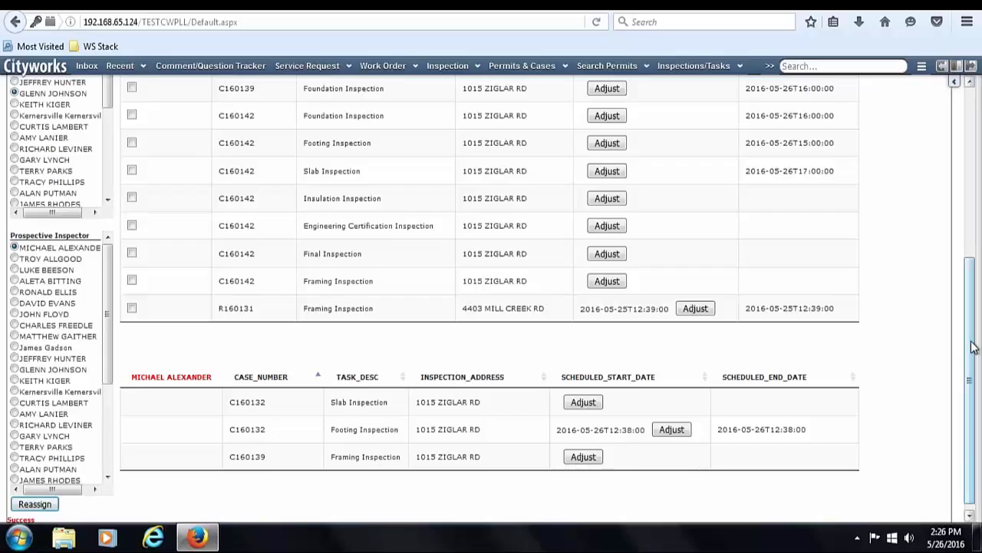
pyautogui.moveTo(970, 330); pyautogui.dragTo(978, 113)
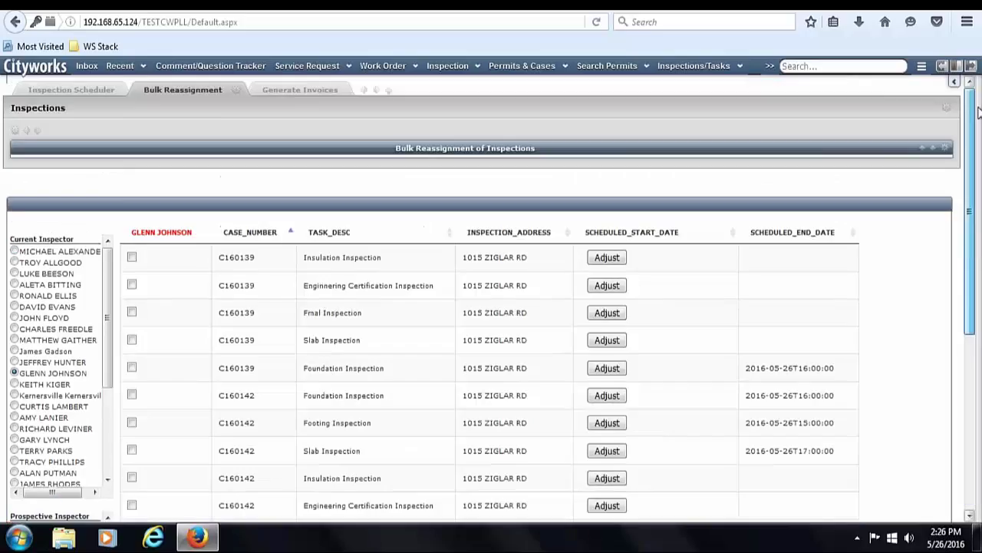
# - Open C160139 in a new tab and check who its Framing Inspection is assigned to
pyautogui.click(143, 67)
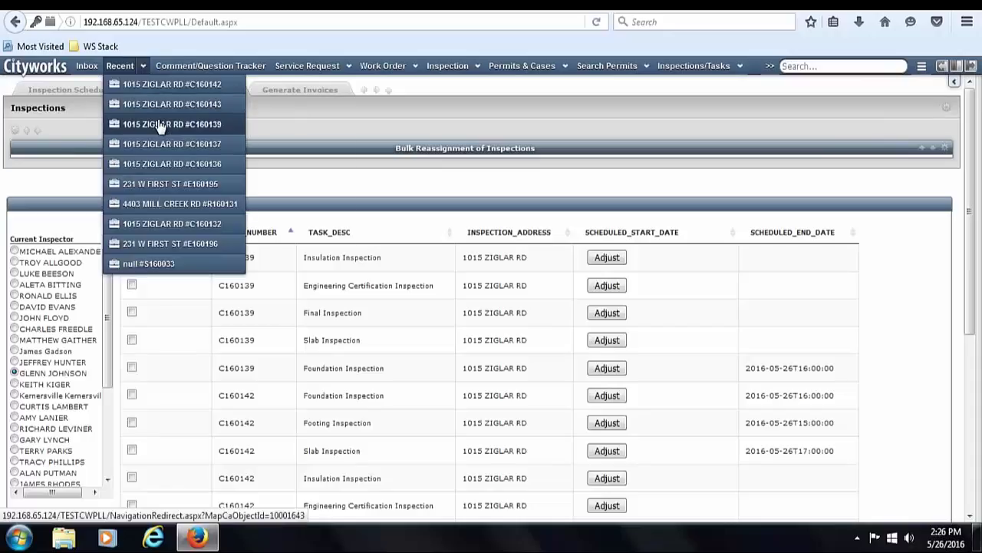
pyautogui.rightClick(161, 123)
pyautogui.click(198, 135)
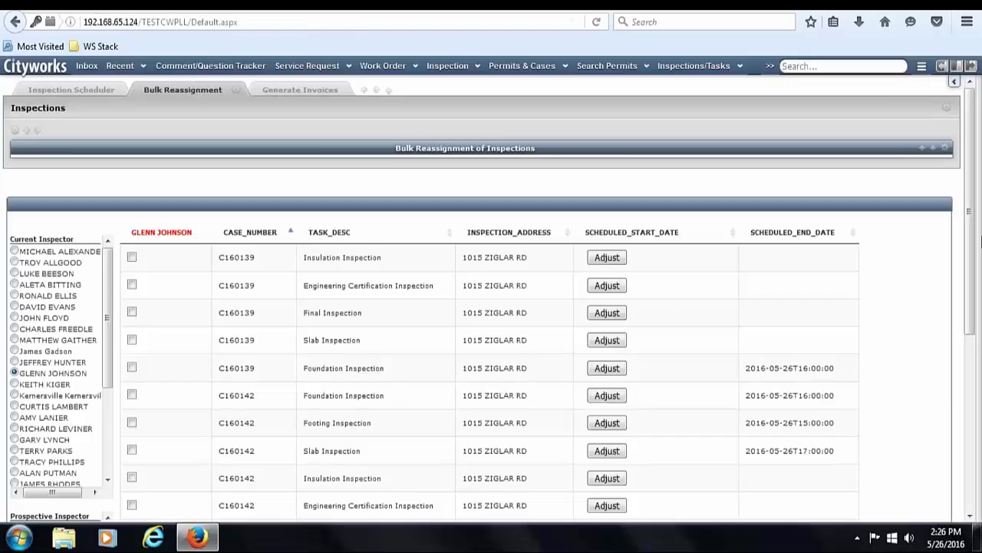
pyautogui.moveTo(969, 216)
pyautogui.mouseDown()
pyautogui.moveTo(970, 445)
pyautogui.moveTo(969, 227)
pyautogui.mouseUp()
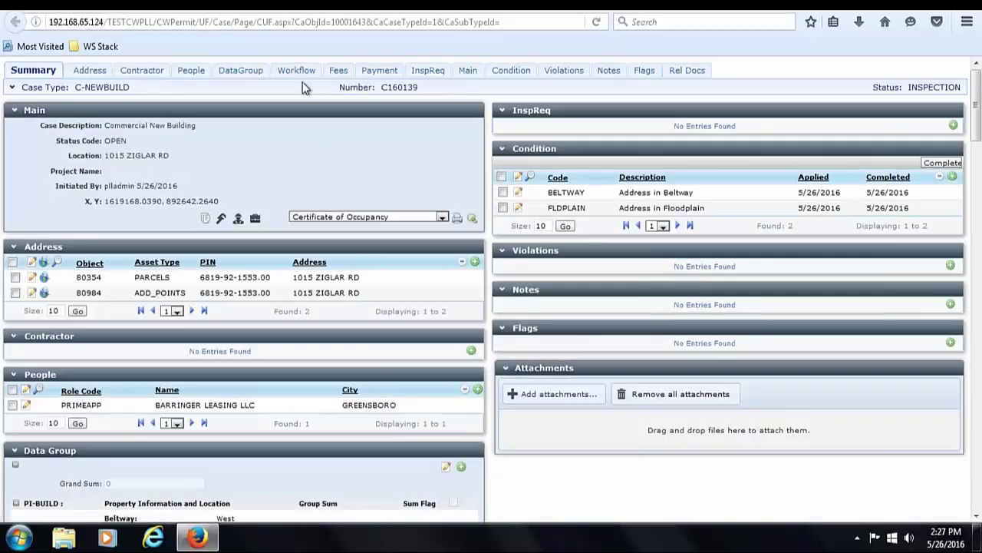
pyautogui.click(305, 77)
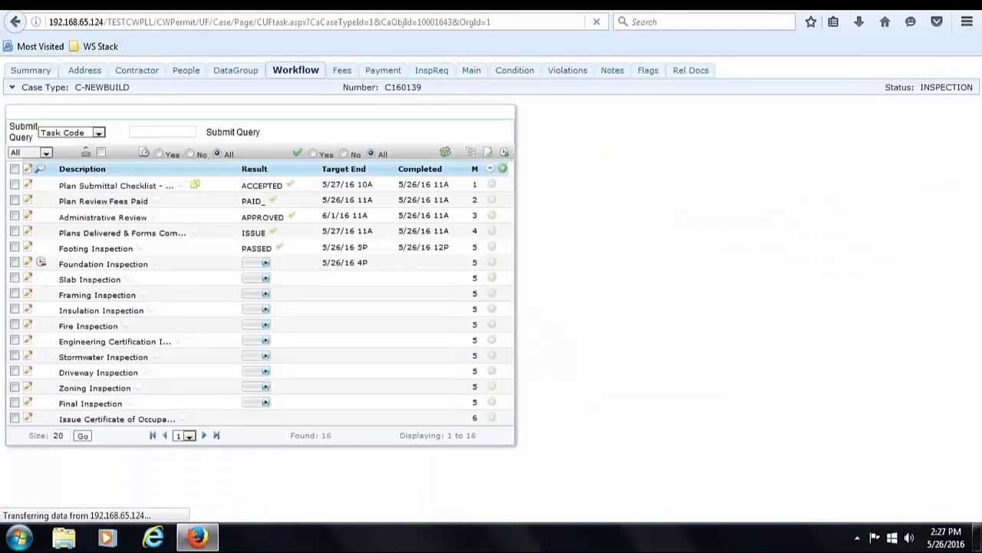
pyautogui.click(14, 287)
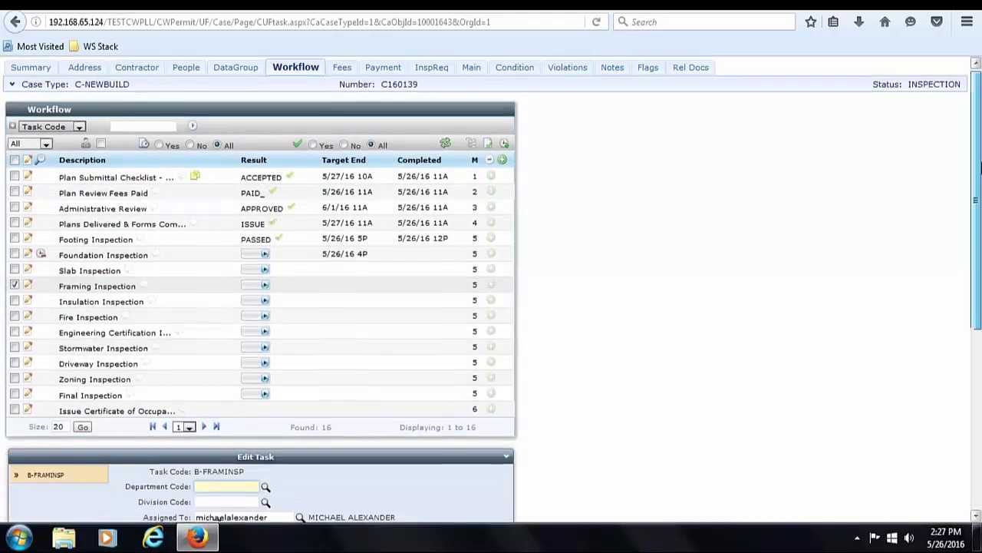
pyautogui.moveTo(981, 159)
pyautogui.mouseDown()
pyautogui.moveTo(981, 338)
pyautogui.moveTo(981, 158)
pyautogui.mouseUp()
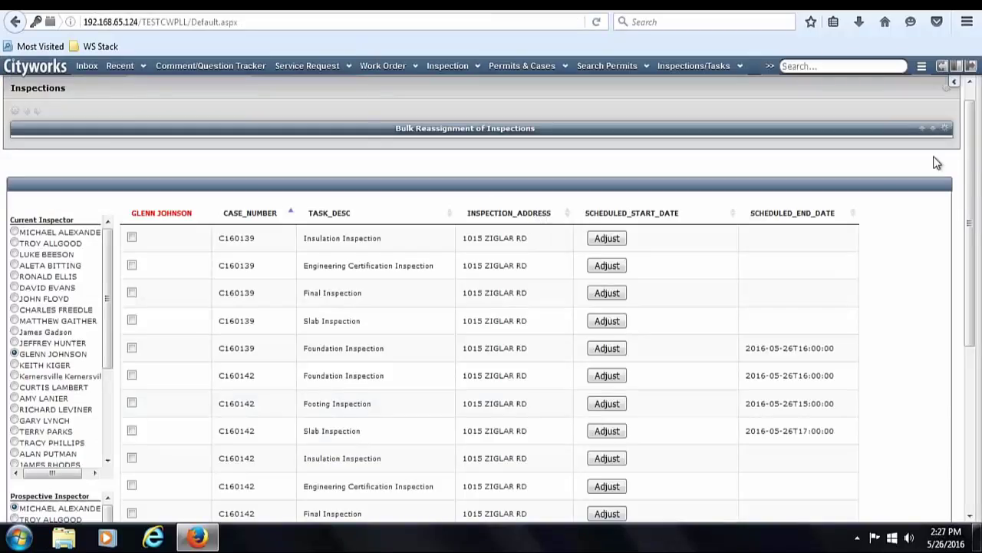
# - Change C160139's Insulation Inspection start time to 4:00pm and save it
pyautogui.moveTo(975, 167); pyautogui.dragTo(973, 144)
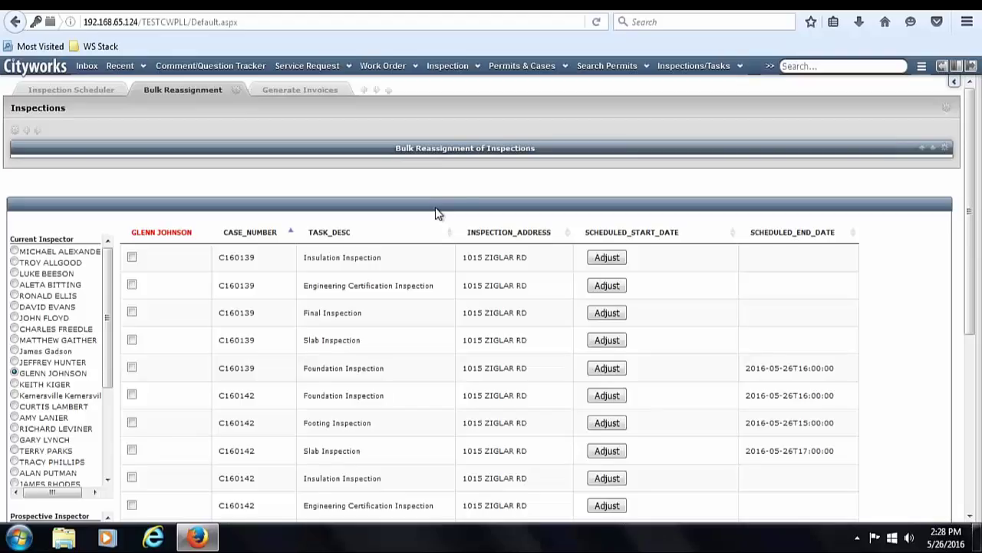
pyautogui.click(613, 259)
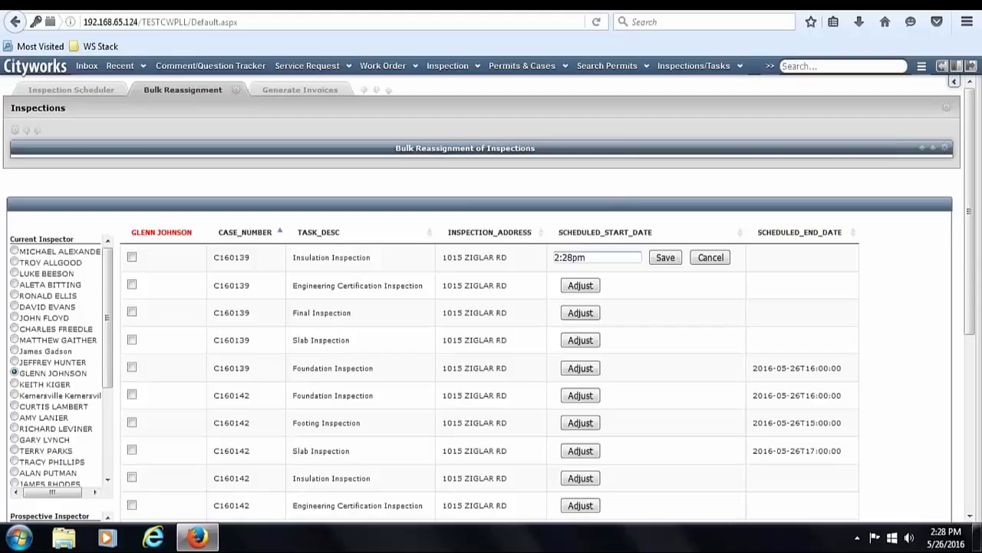
pyautogui.doubleClick(573, 257)
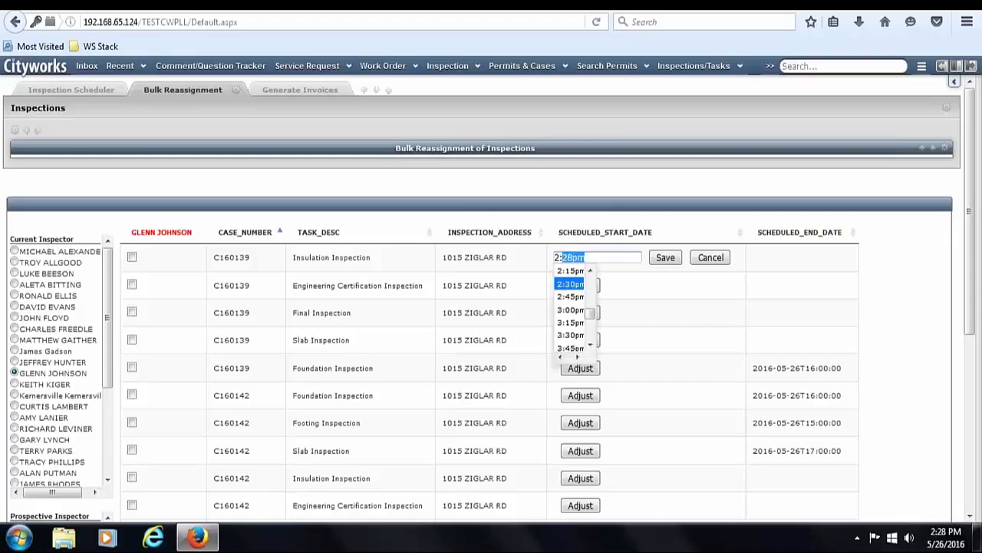
pyautogui.click(590, 347)
pyautogui.click(590, 347)
pyautogui.click(590, 346)
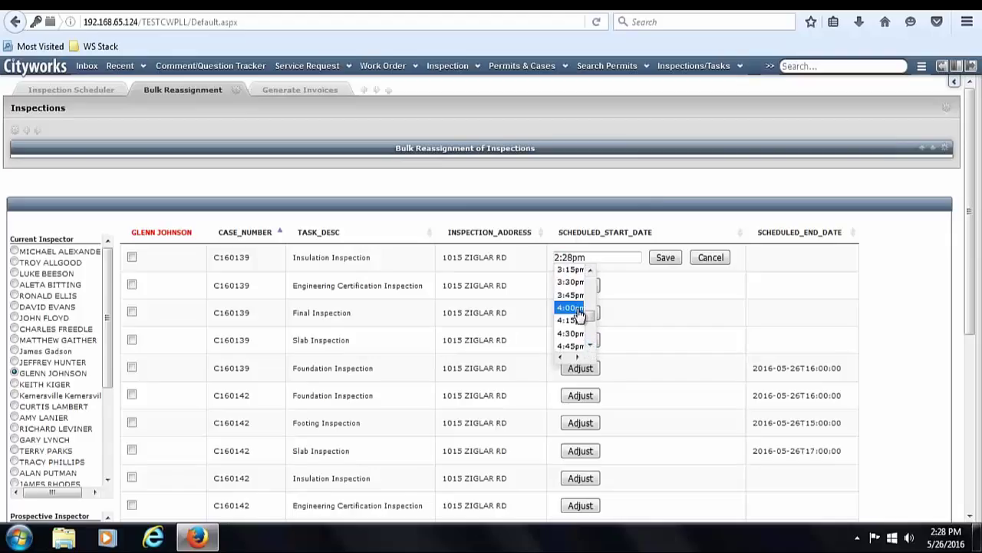
pyautogui.click(571, 310)
pyautogui.click(665, 258)
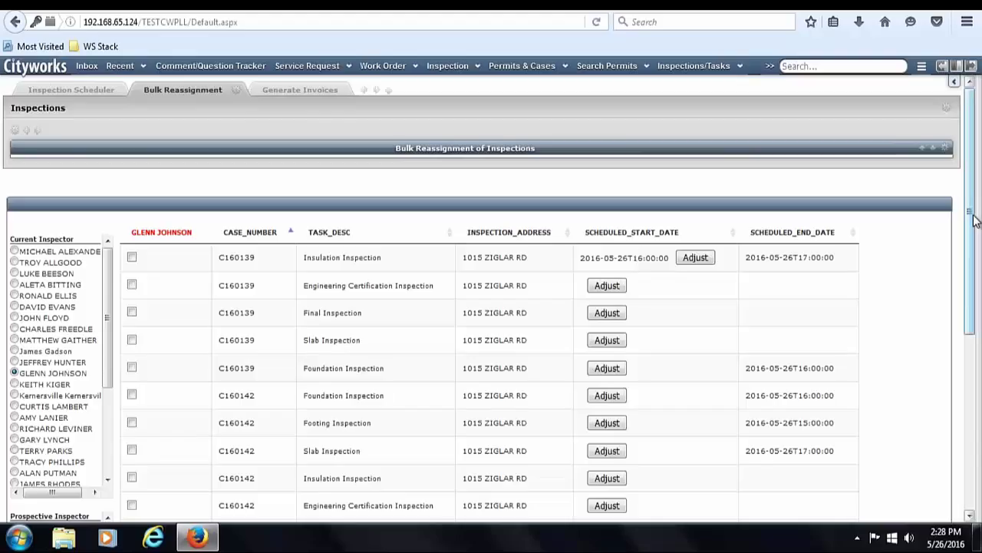
pyautogui.moveTo(977, 279); pyautogui.dragTo(979, 359)
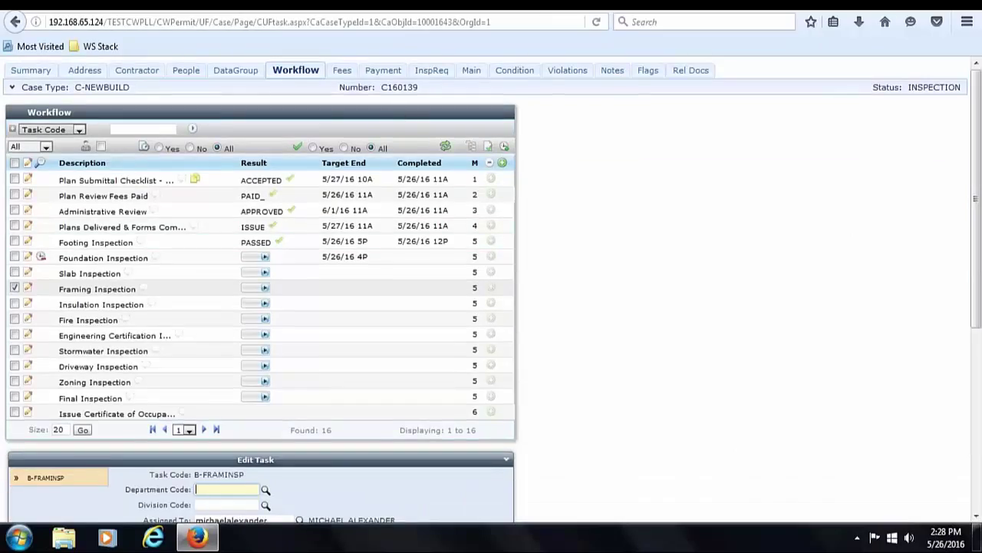
# - Look over C160139's summary page, then go back to its workflow tasks
pyautogui.click(50, 72)
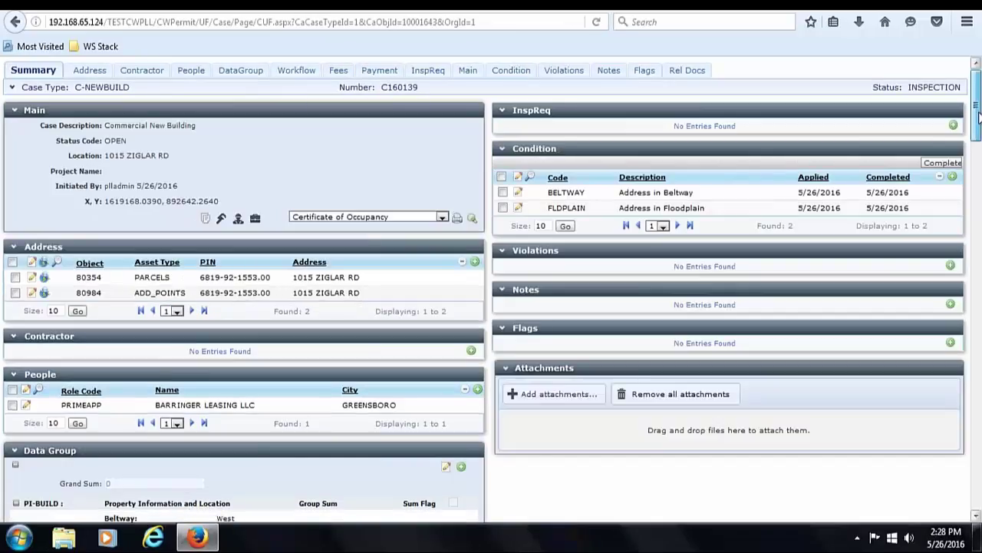
pyautogui.moveTo(978, 113)
pyautogui.mouseDown()
pyautogui.moveTo(979, 237)
pyautogui.moveTo(977, 115)
pyautogui.mouseUp()
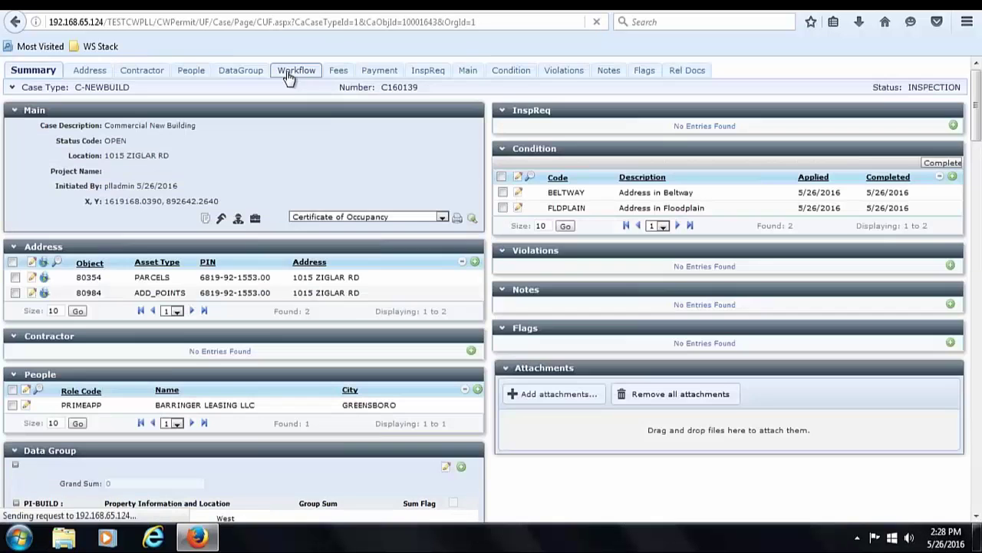
pyautogui.click(287, 70)
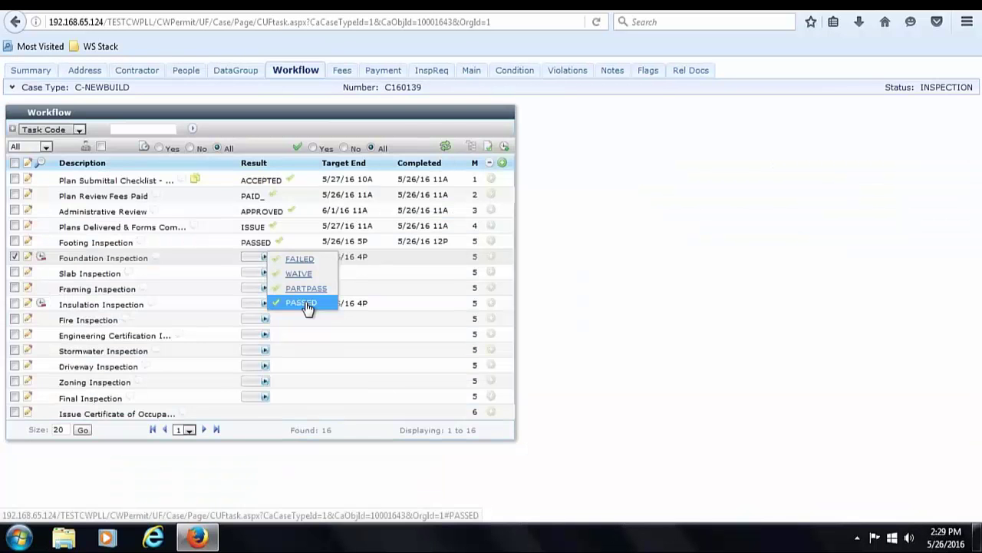
# - Result the Foundation, Slab, Framing, Insulation and Fire inspections as PASSED
pyautogui.click(301, 303)
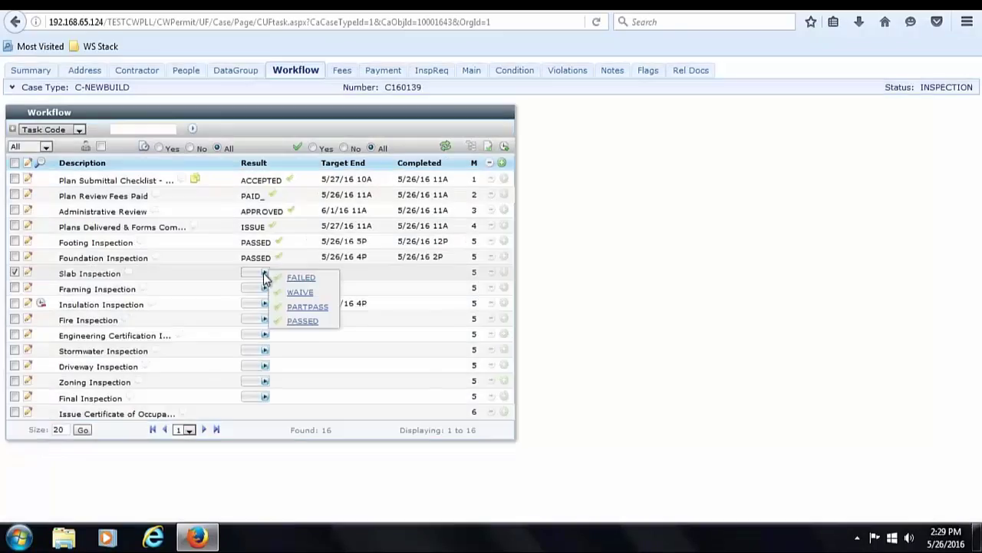
pyautogui.click(305, 323)
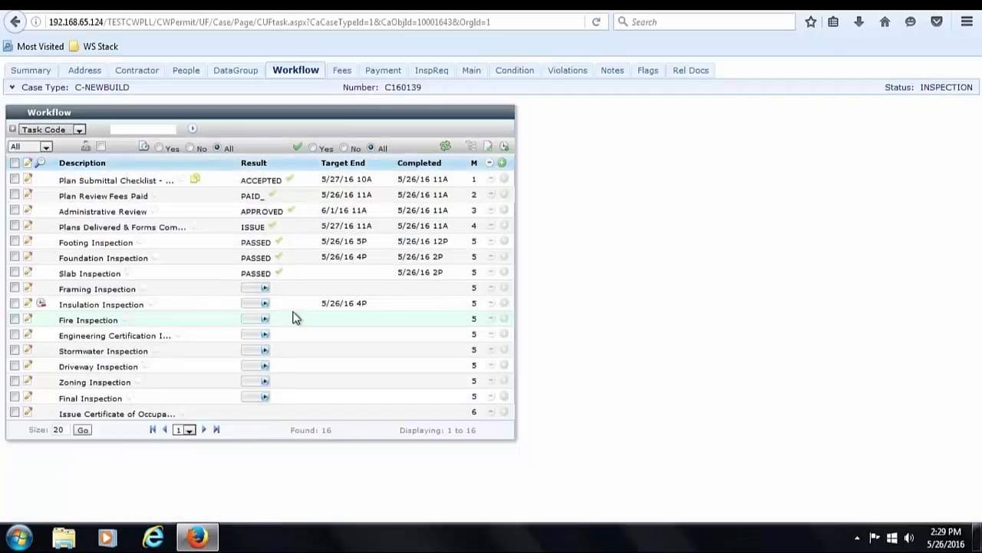
pyautogui.click(323, 336)
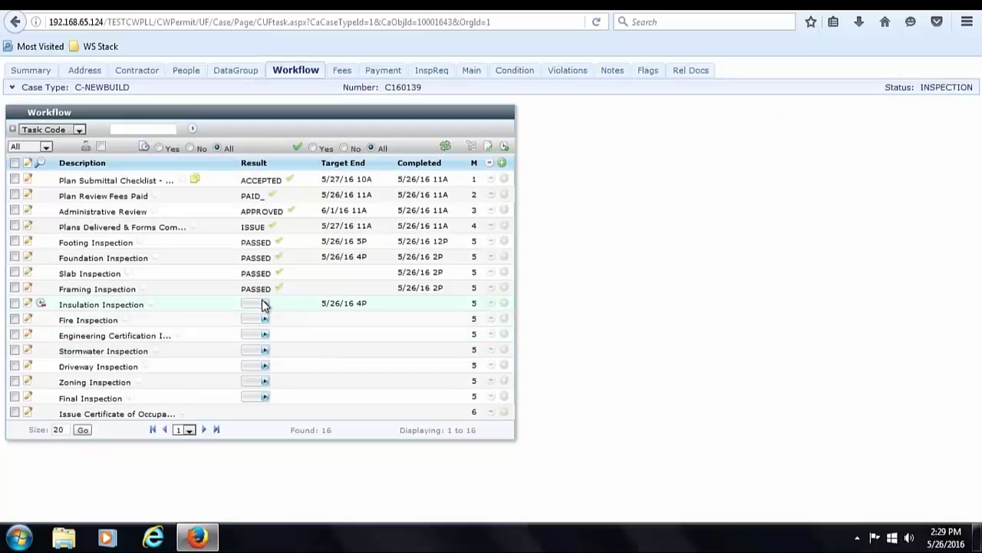
pyautogui.click(264, 304)
pyautogui.click(318, 353)
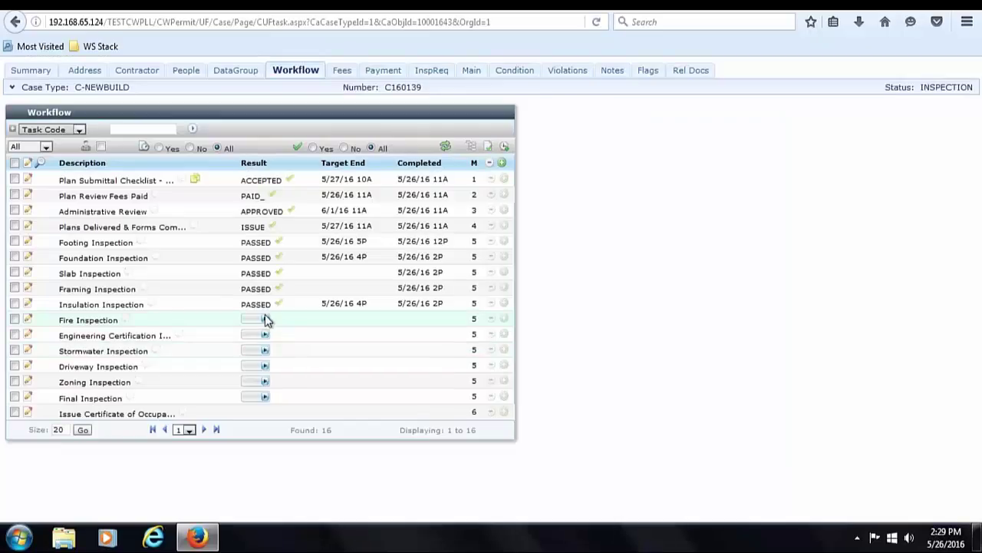
pyautogui.click(264, 321)
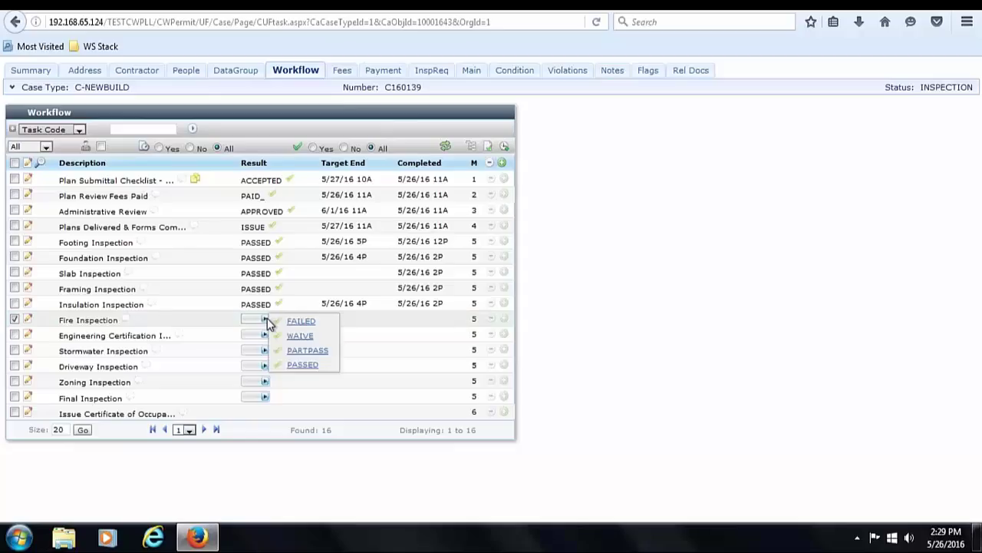
pyautogui.click(309, 365)
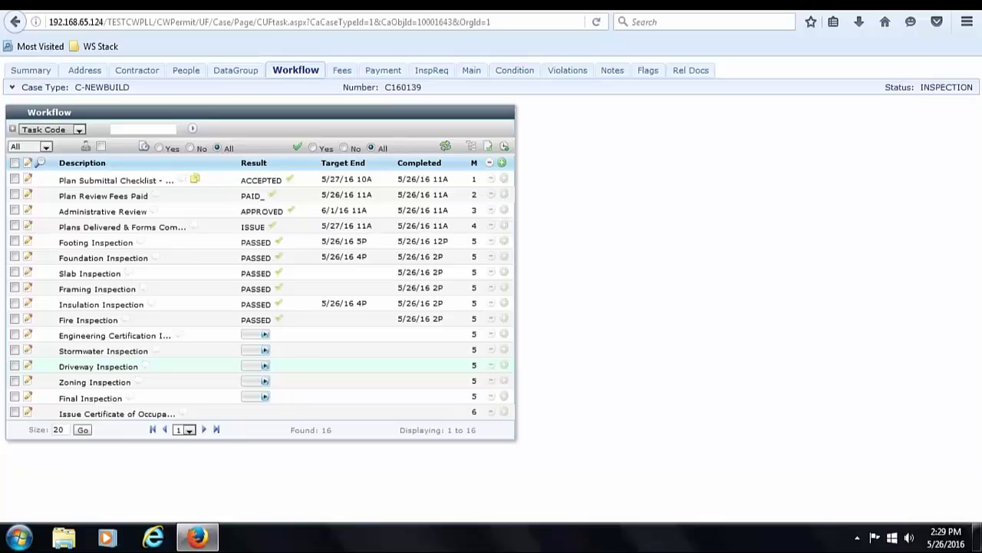
# - Result Engineering Certification, Stormwater, Driveway and Zoning as PASSED, leaving Final Inspection unresulted
pyautogui.click(264, 335)
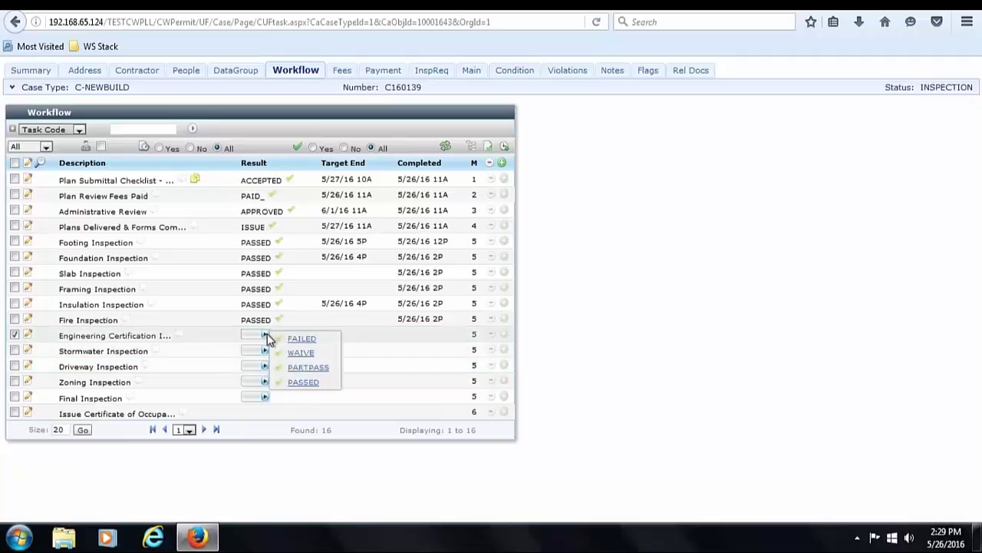
pyautogui.click(307, 382)
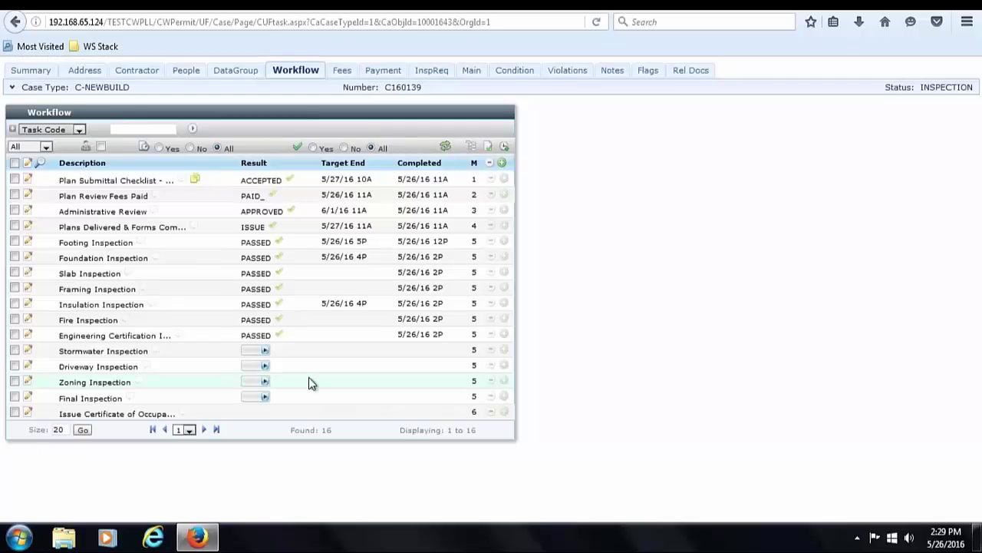
pyautogui.click(265, 350)
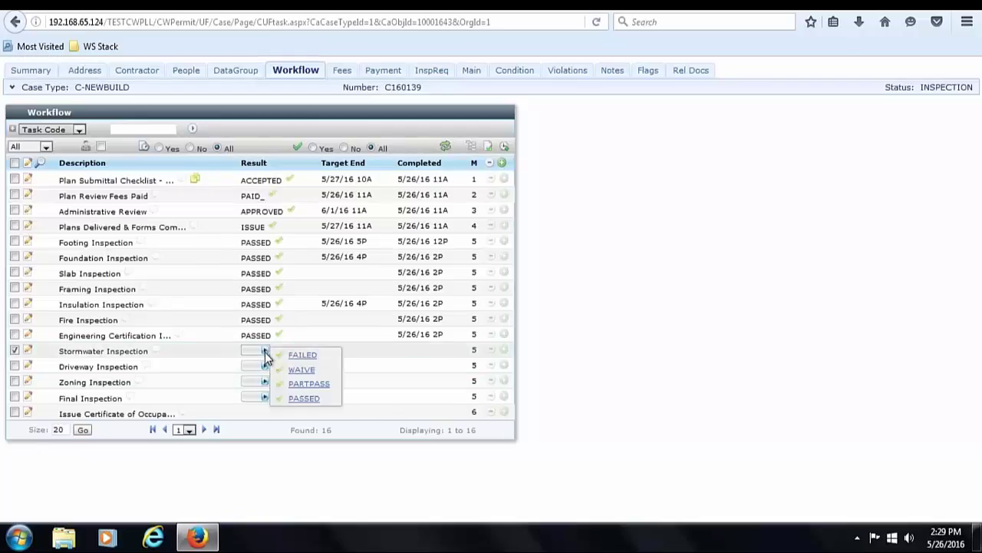
pyautogui.click(306, 399)
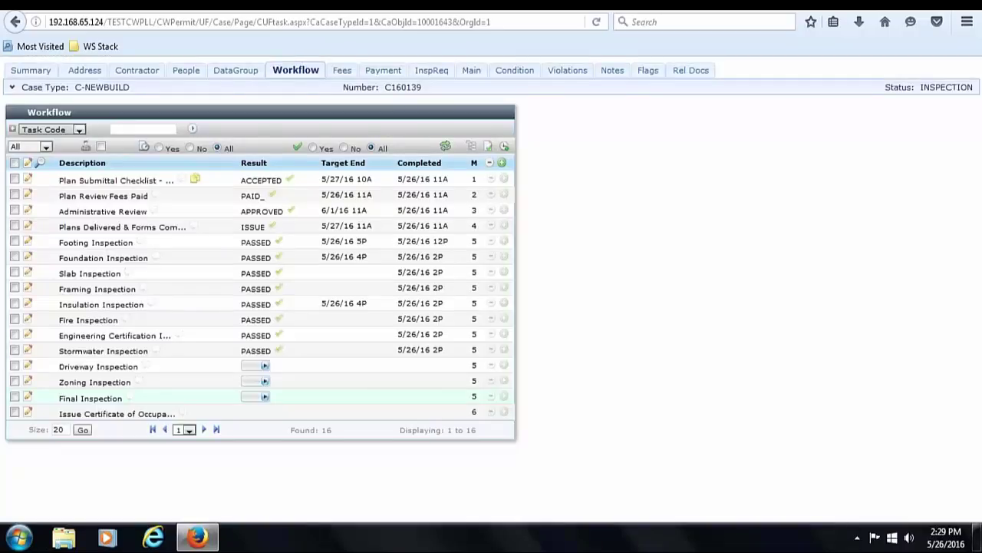
pyautogui.click(264, 365)
pyautogui.click(316, 411)
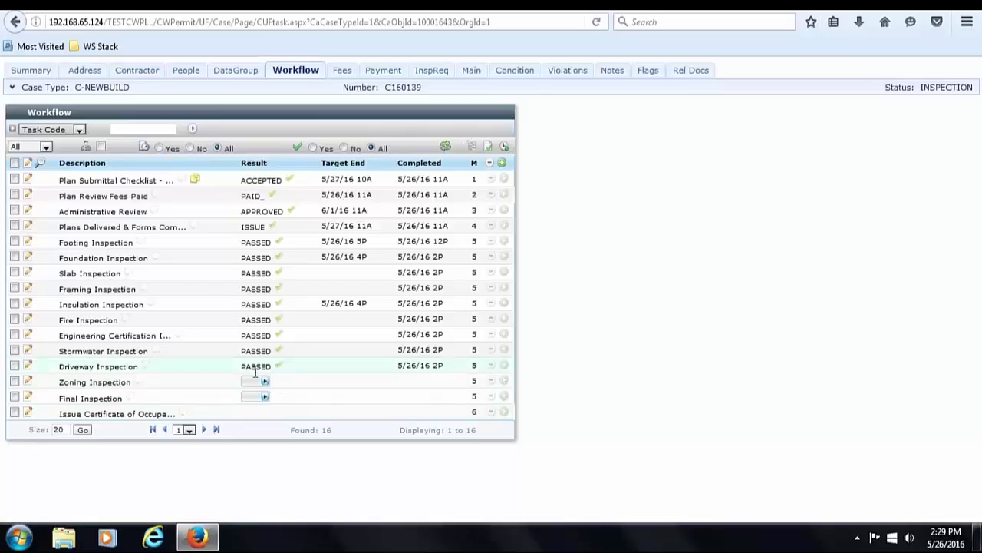
pyautogui.click(265, 382)
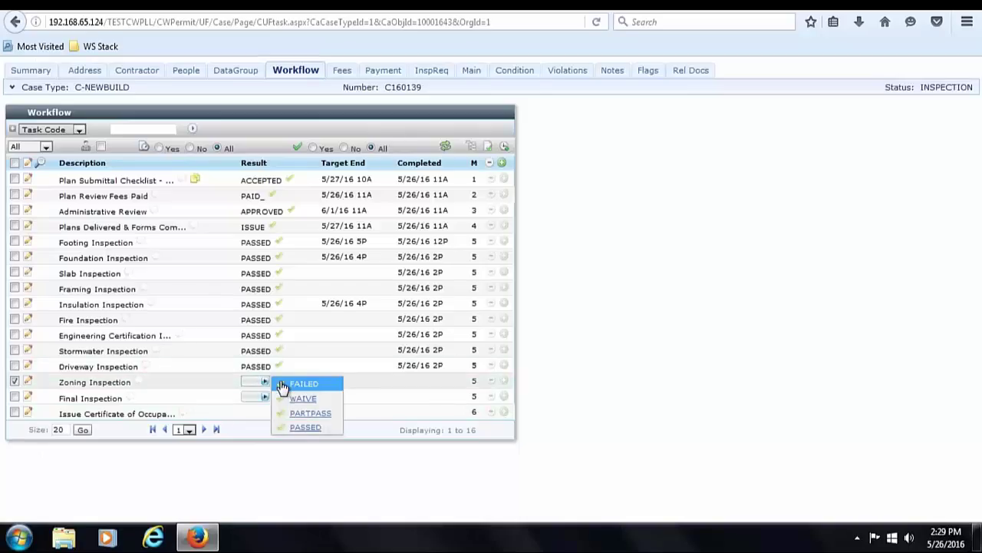
pyautogui.click(311, 429)
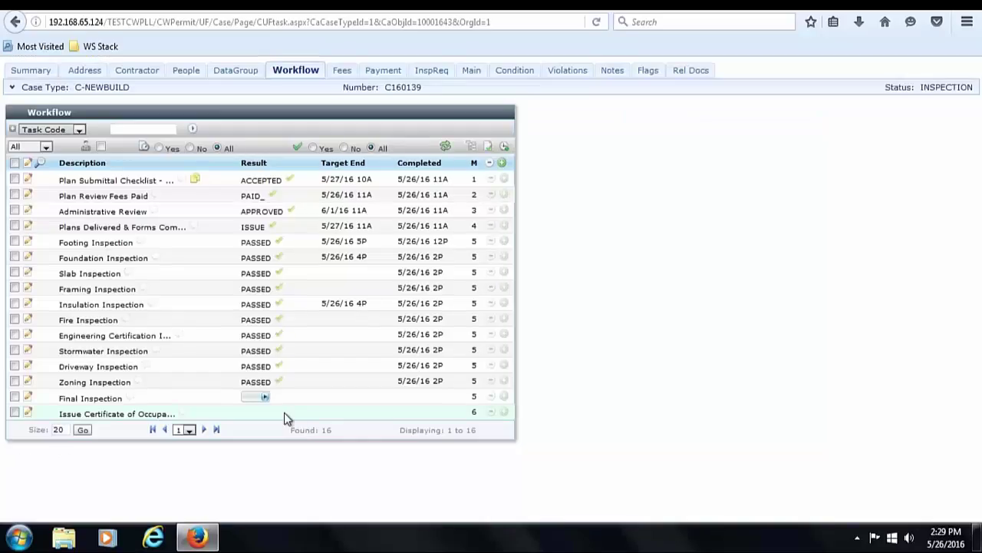
pyautogui.click(264, 396)
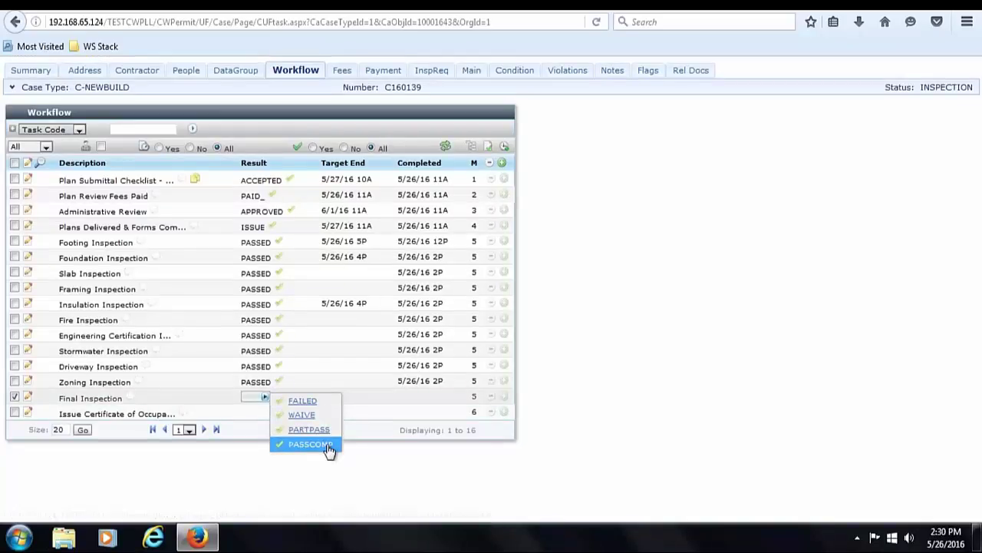
pyautogui.click(439, 475)
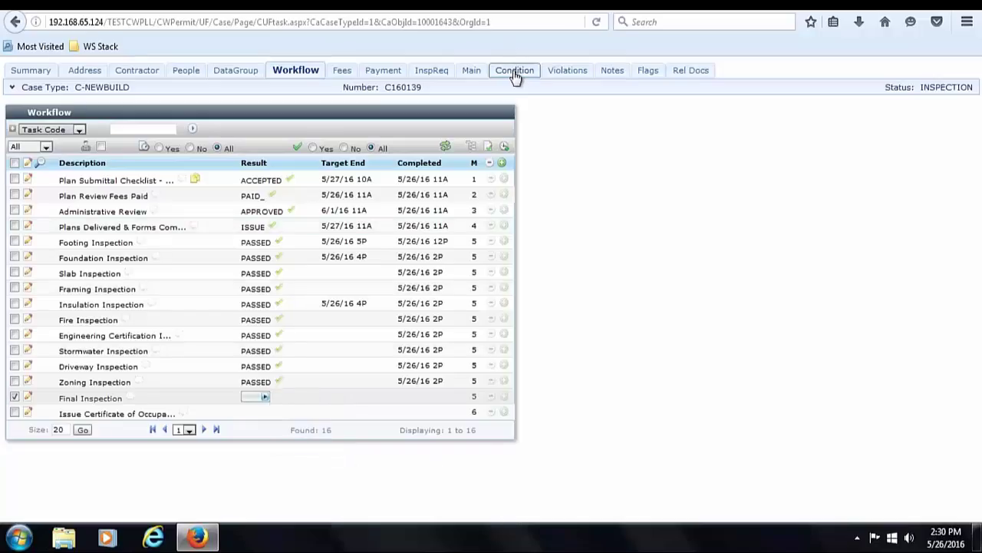
# - Add the 002-PRI SHELL (NEW) condition to C160139 from the Condition Code lookup and save it
pyautogui.click(515, 73)
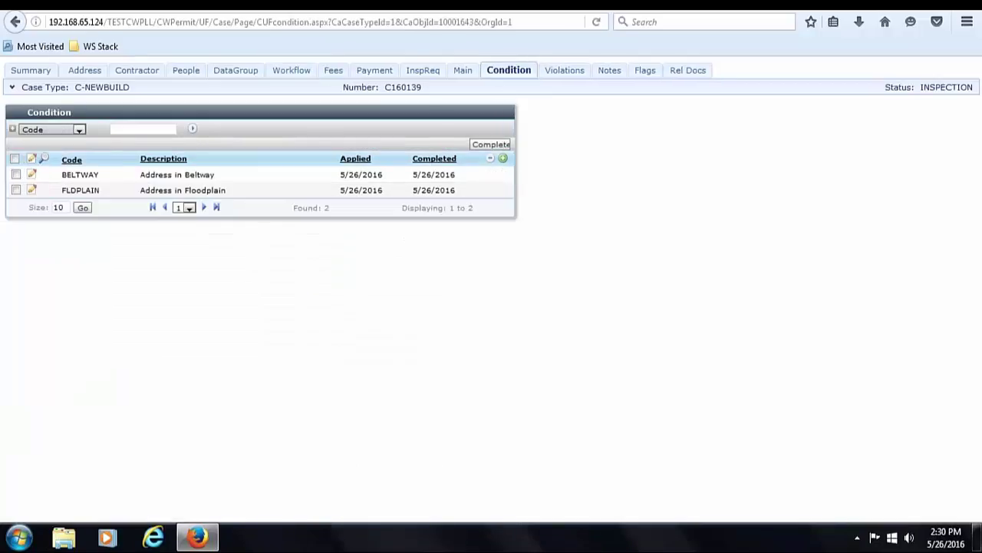
pyautogui.click(501, 159)
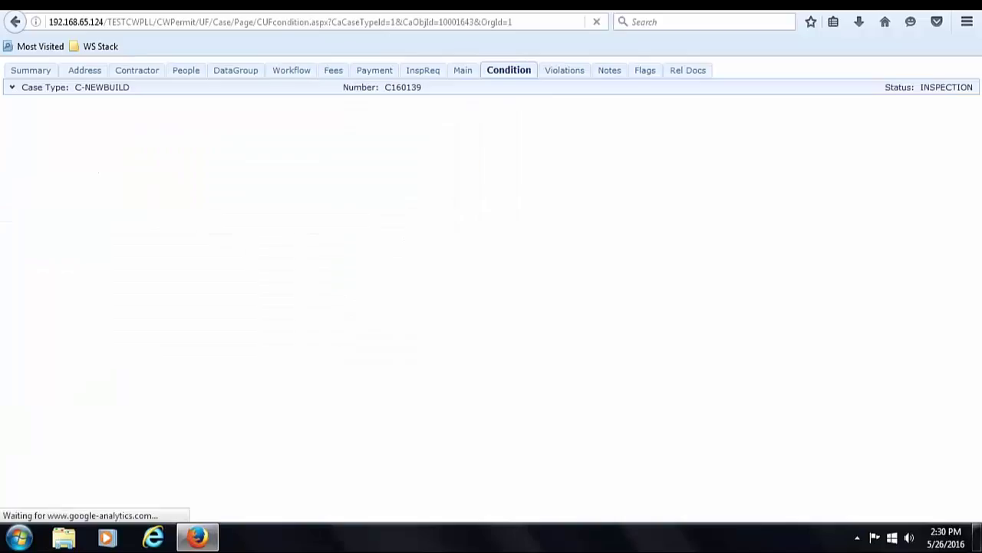
pyautogui.click(266, 254)
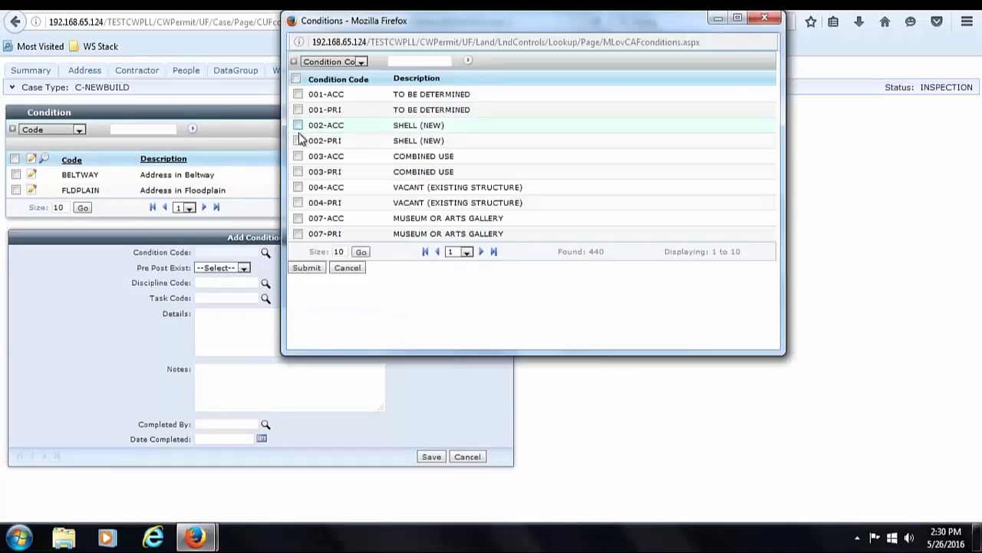
pyautogui.click(297, 141)
pyautogui.click(306, 267)
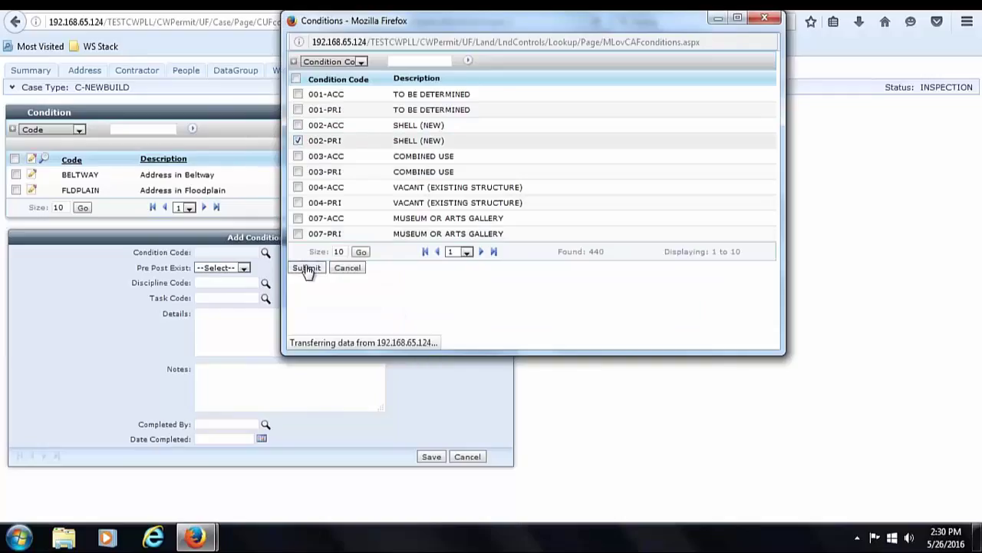
pyautogui.click(431, 455)
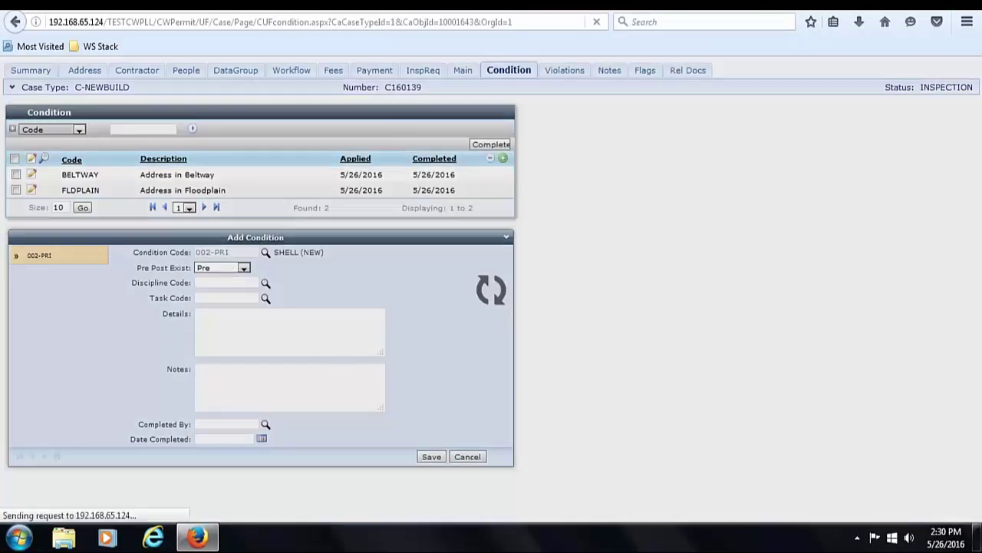
pyautogui.click(291, 71)
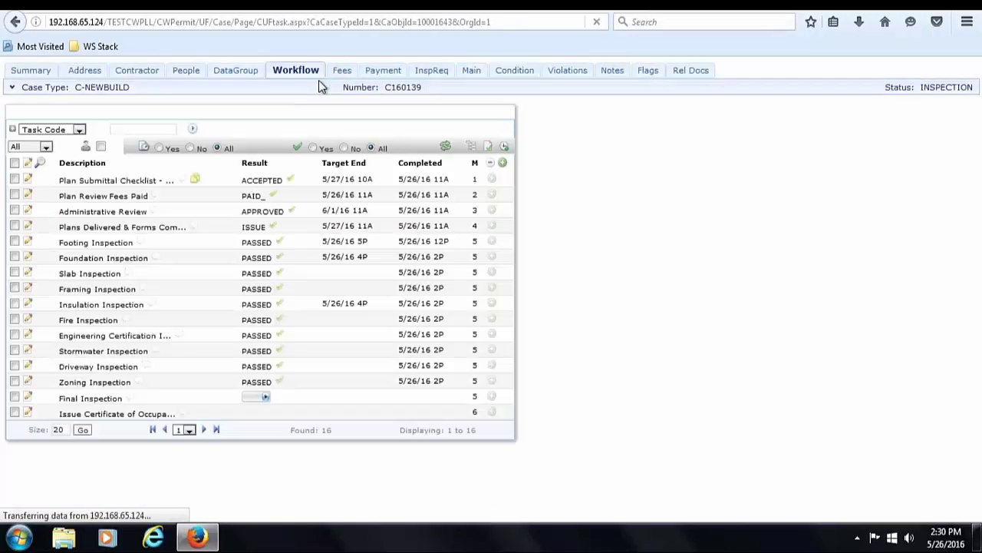
# - Try PASSCOMP on the Final Inspection, then mark the 002-PRI SHELL (NEW) condition completed
pyautogui.click(264, 397)
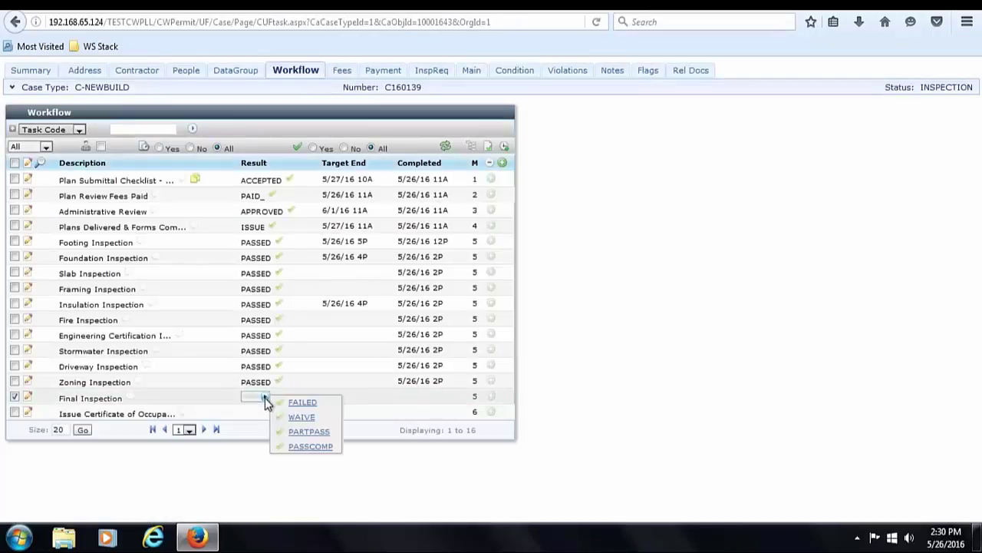
pyautogui.click(313, 449)
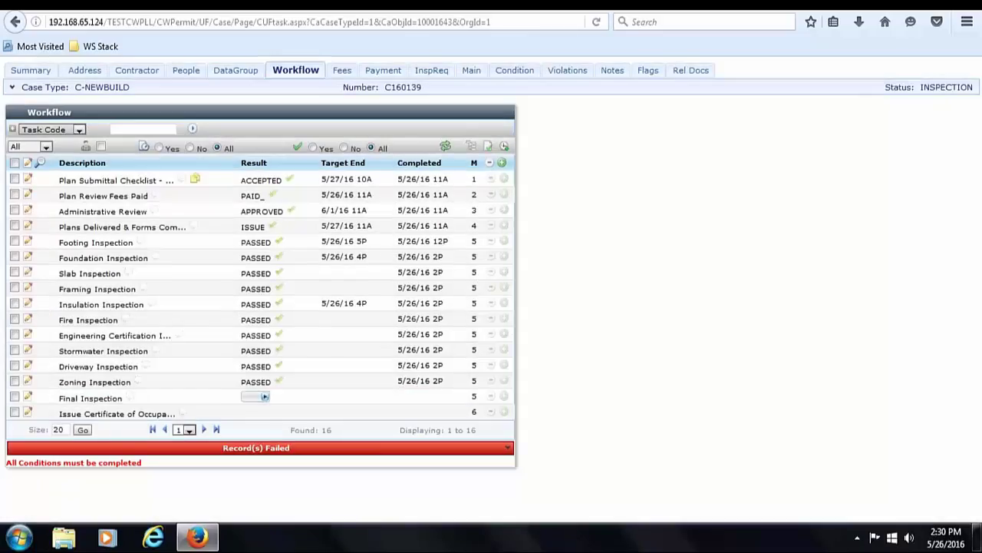
pyautogui.click(518, 71)
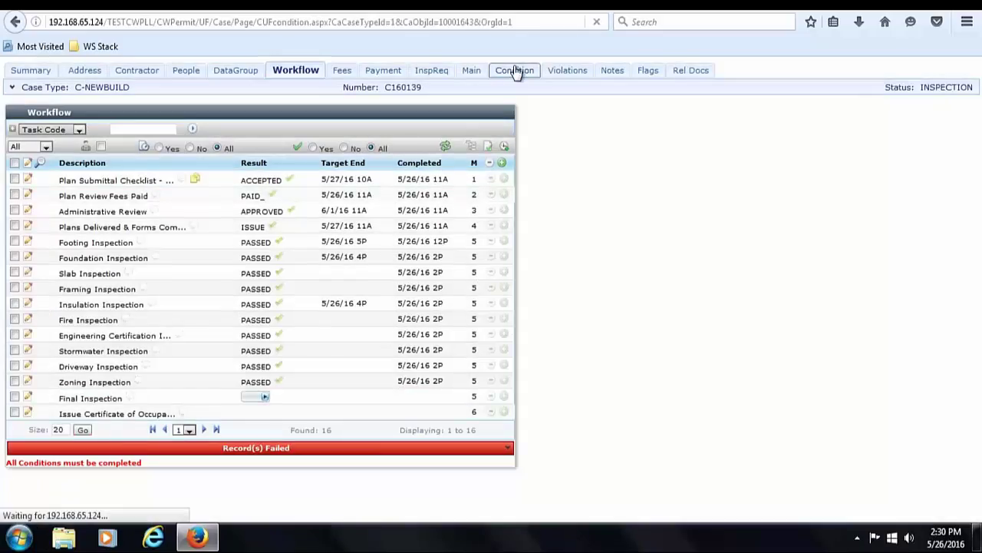
pyautogui.click(495, 145)
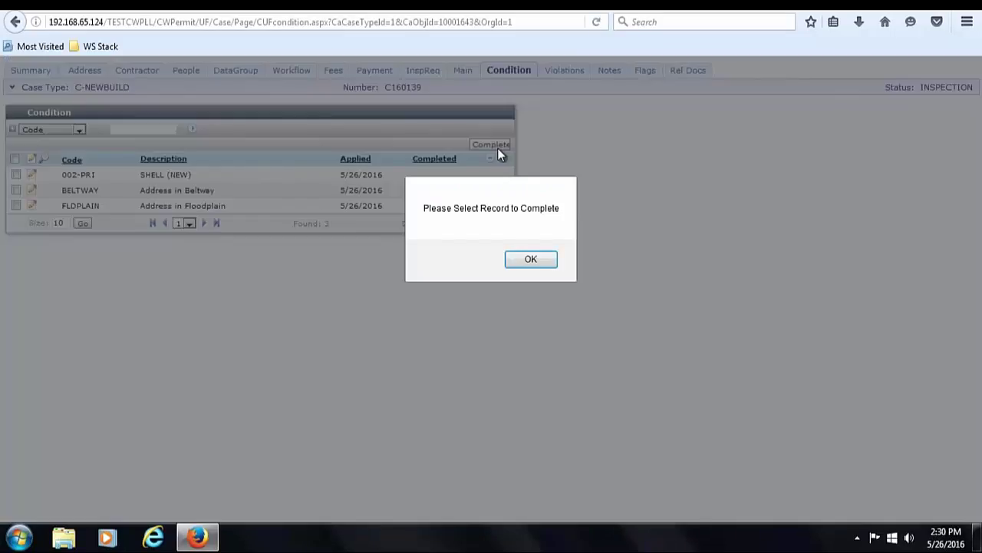
pyautogui.click(529, 261)
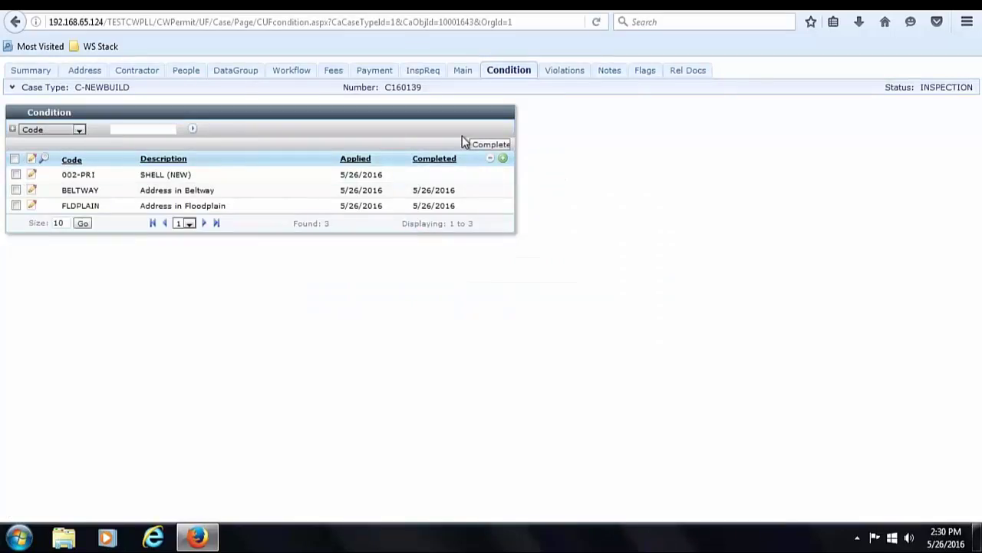
pyautogui.click(16, 175)
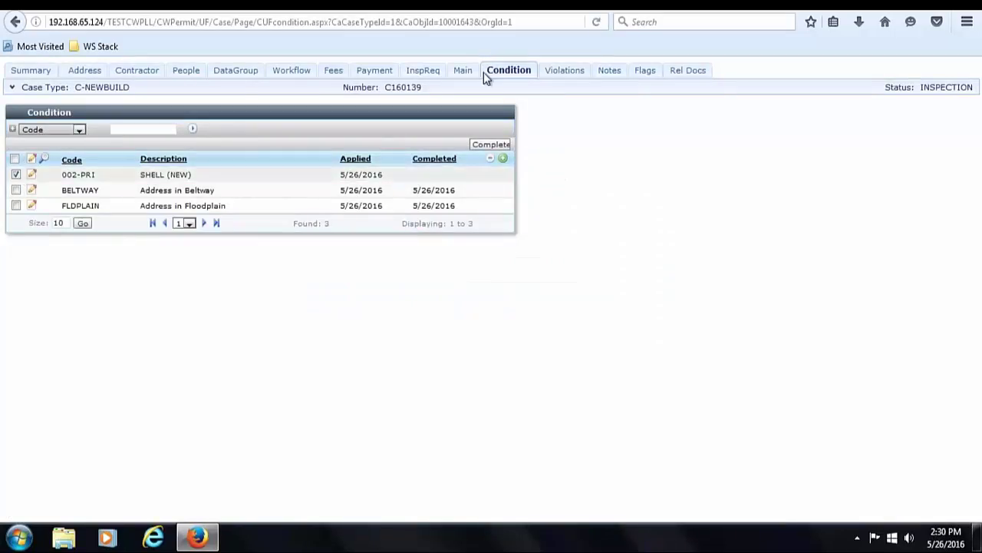
pyautogui.click(491, 144)
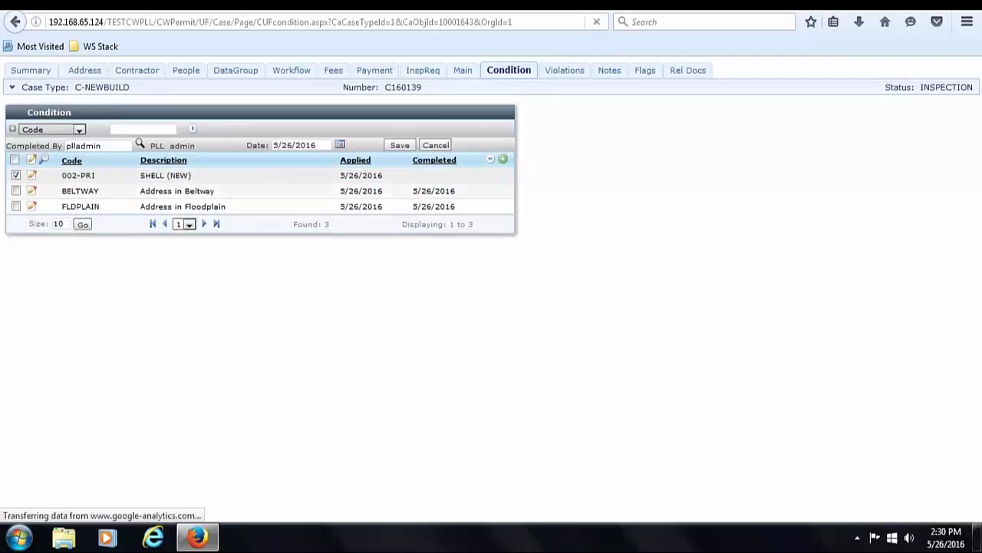
pyautogui.click(400, 145)
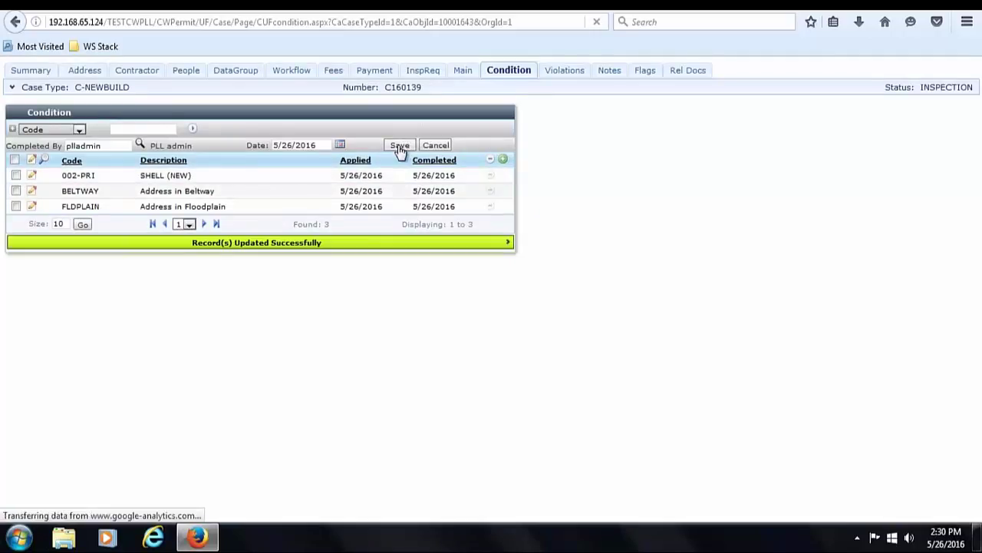
pyautogui.click(292, 71)
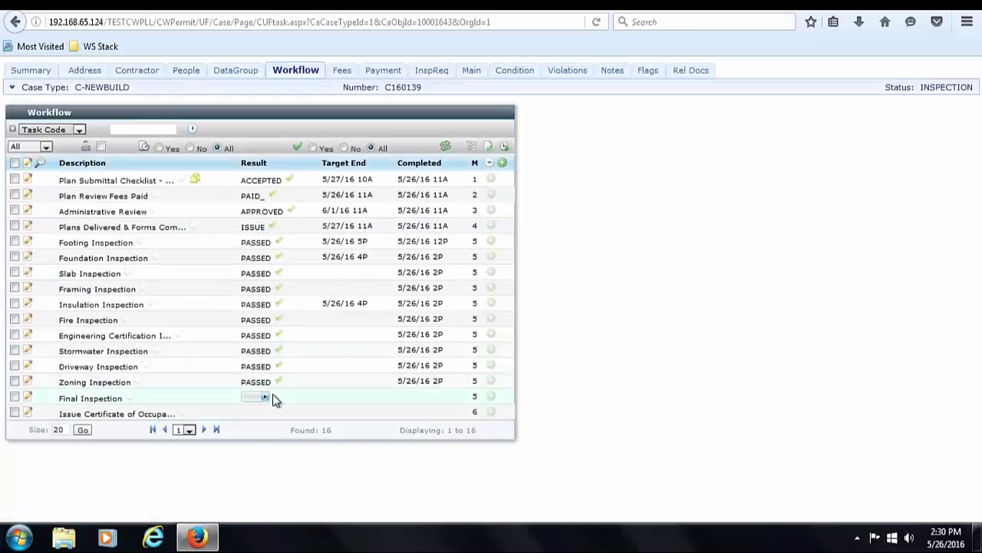
pyautogui.click(264, 396)
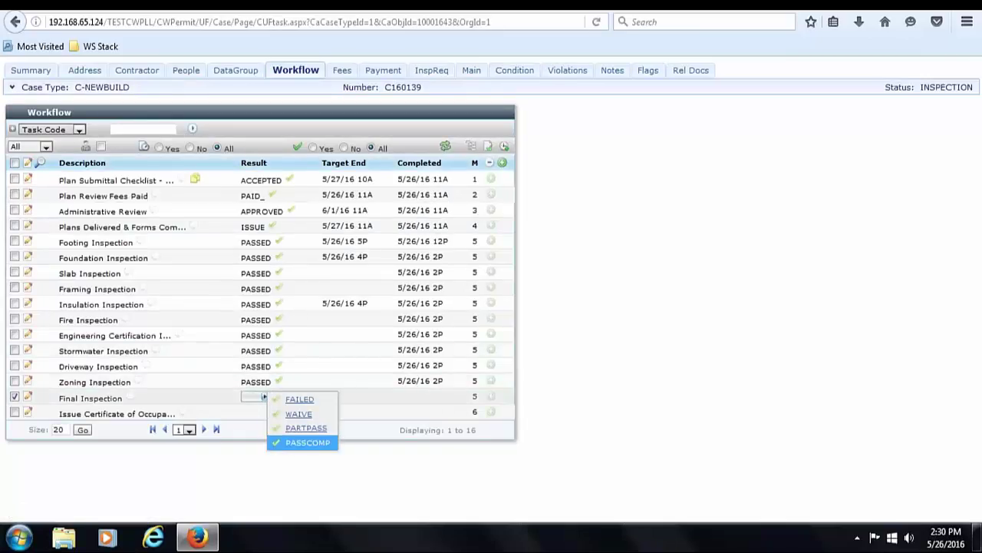
# - Result the Final Inspection as PASSCOMP, then return to the case summary
pyautogui.click(307, 442)
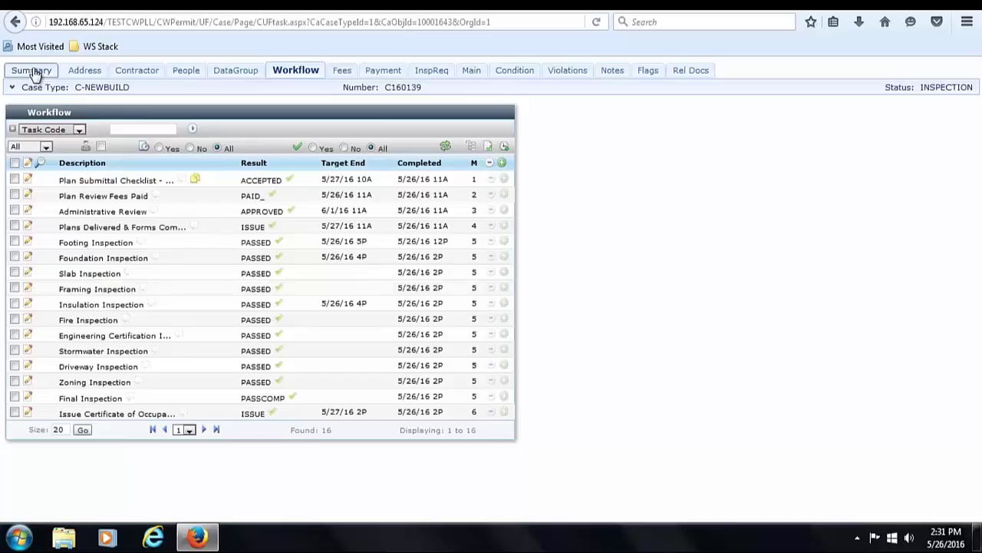
pyautogui.click(33, 72)
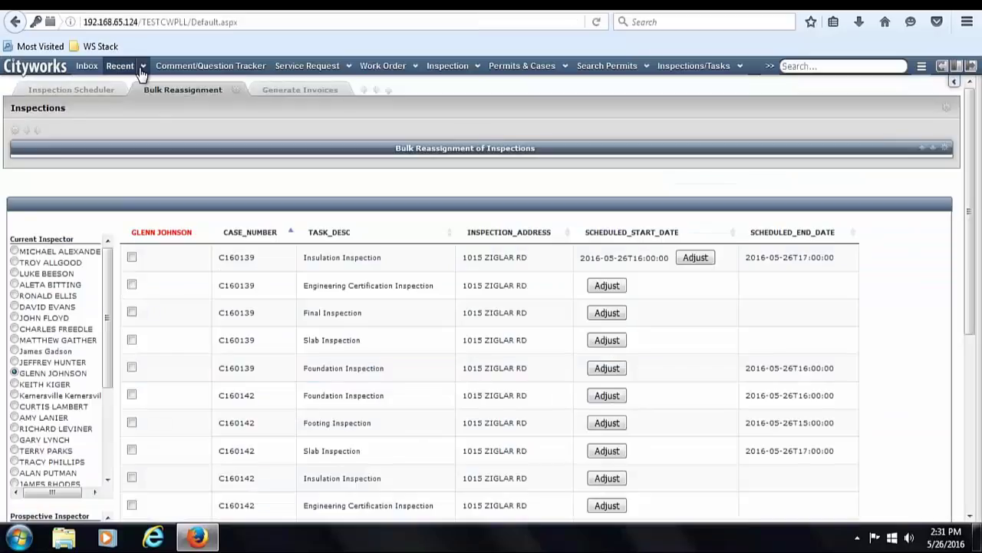
# - Open case C160142 from the recently viewed cases
pyautogui.click(140, 71)
pyautogui.click(142, 85)
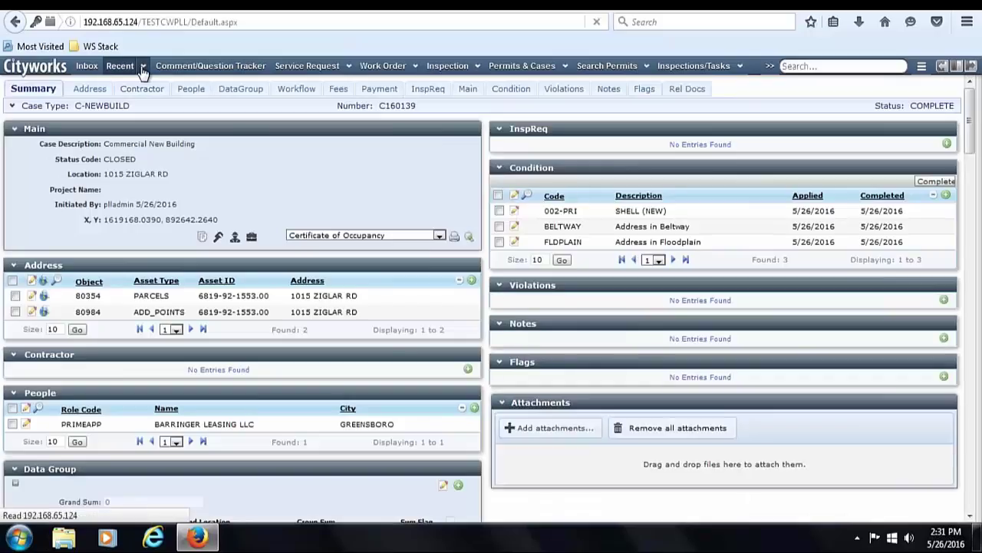
pyautogui.click(142, 66)
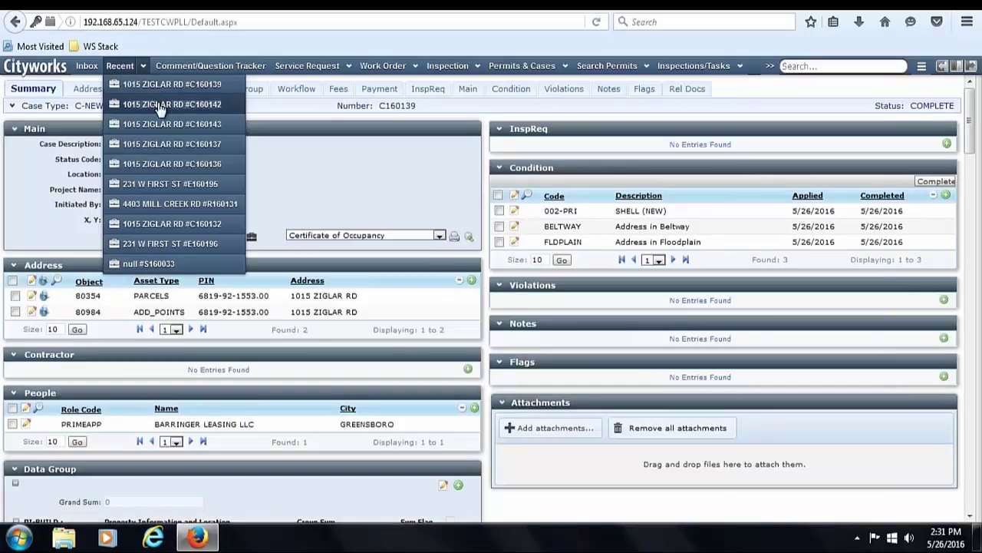
pyautogui.click(161, 105)
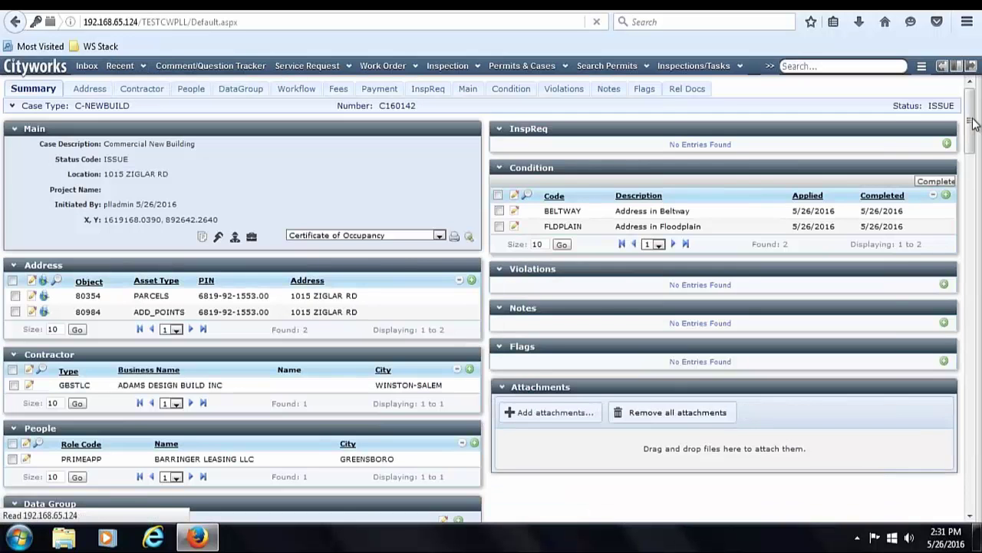
pyautogui.moveTo(971, 126)
pyautogui.mouseDown()
pyautogui.moveTo(976, 491)
pyautogui.moveTo(976, 131)
pyautogui.mouseUp()
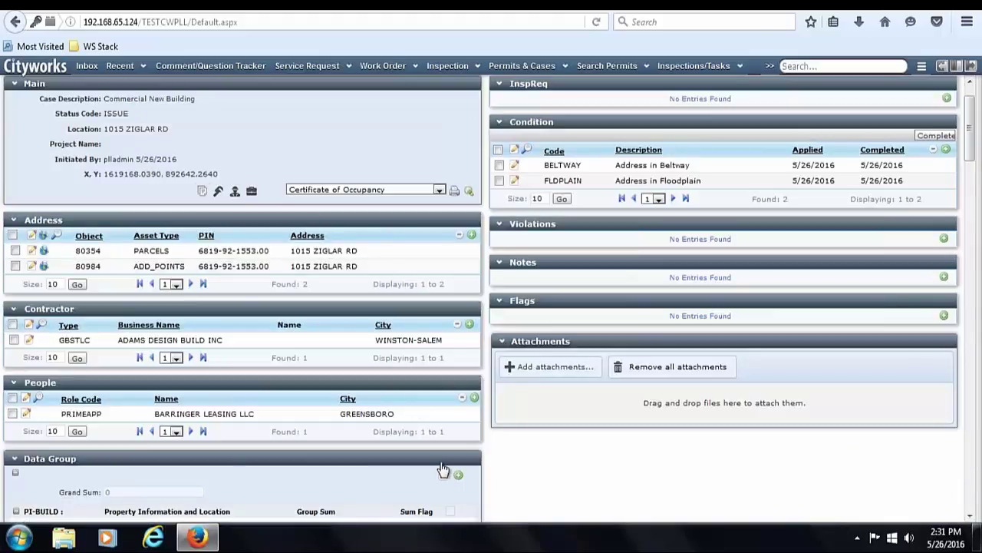
# - Tick Electrical under Permits Required in the data group and save
pyautogui.click(444, 475)
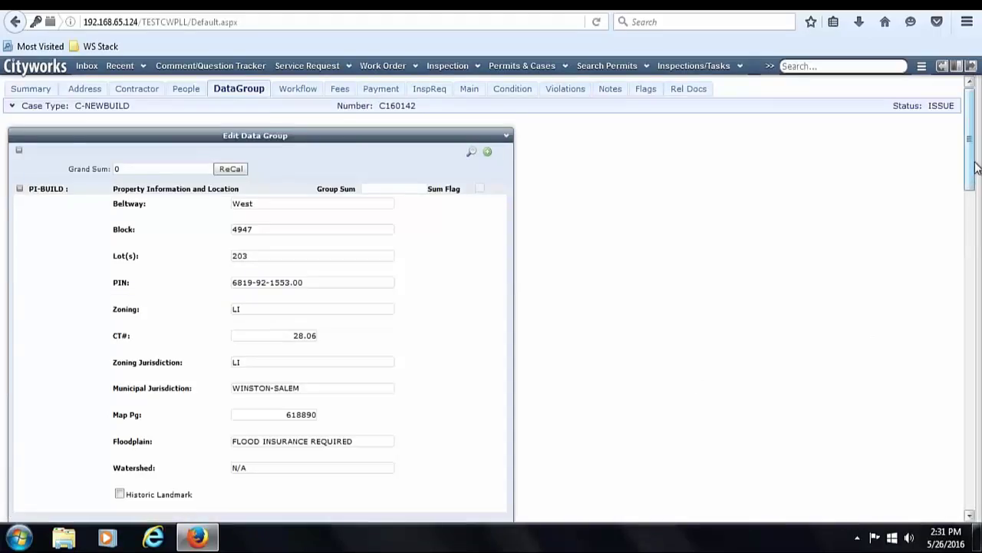
pyautogui.moveTo(974, 164); pyautogui.dragTo(971, 512)
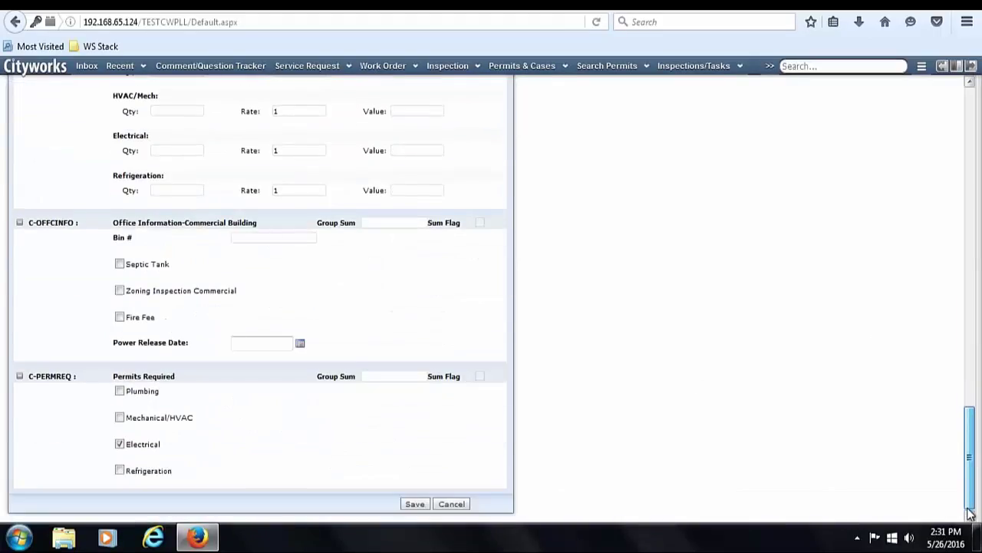
pyautogui.click(149, 446)
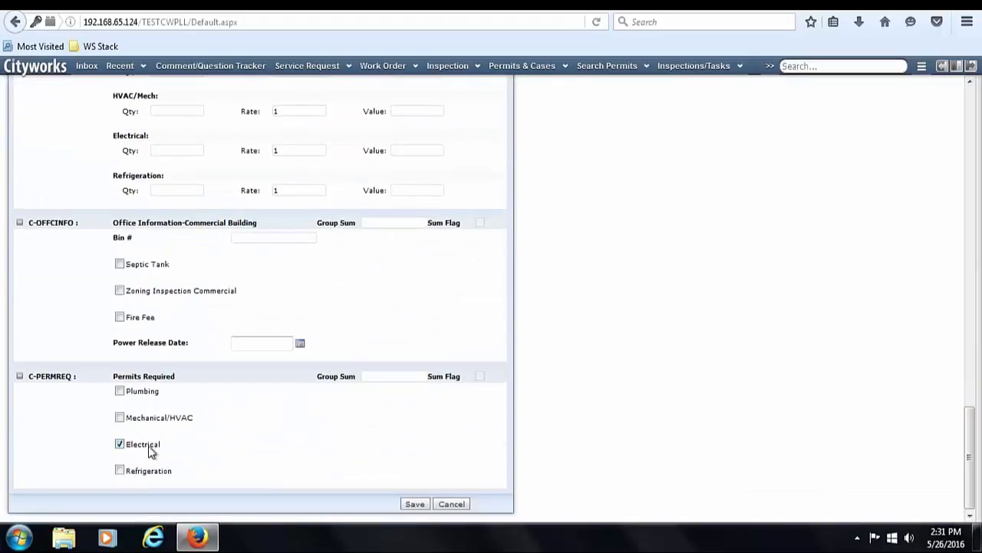
pyautogui.click(421, 505)
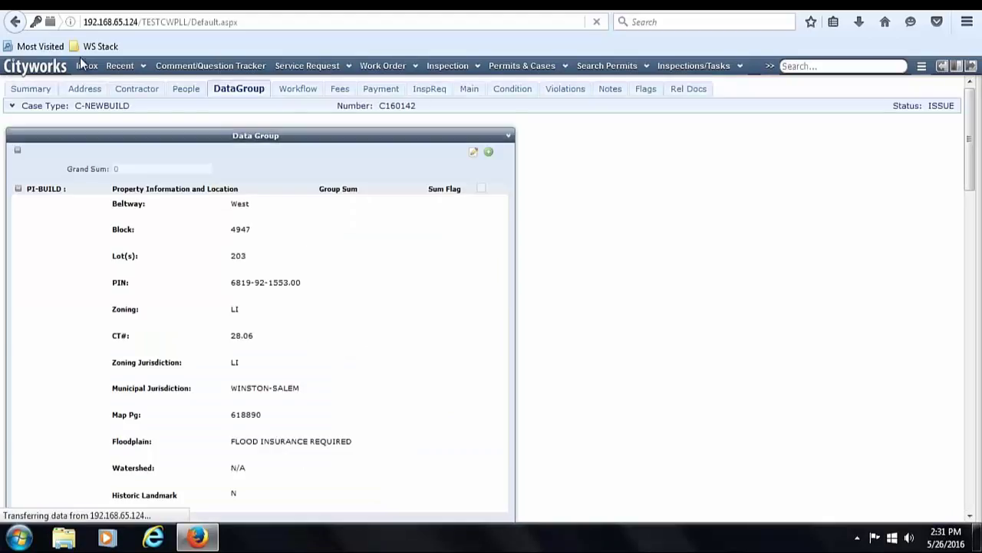
pyautogui.click(32, 89)
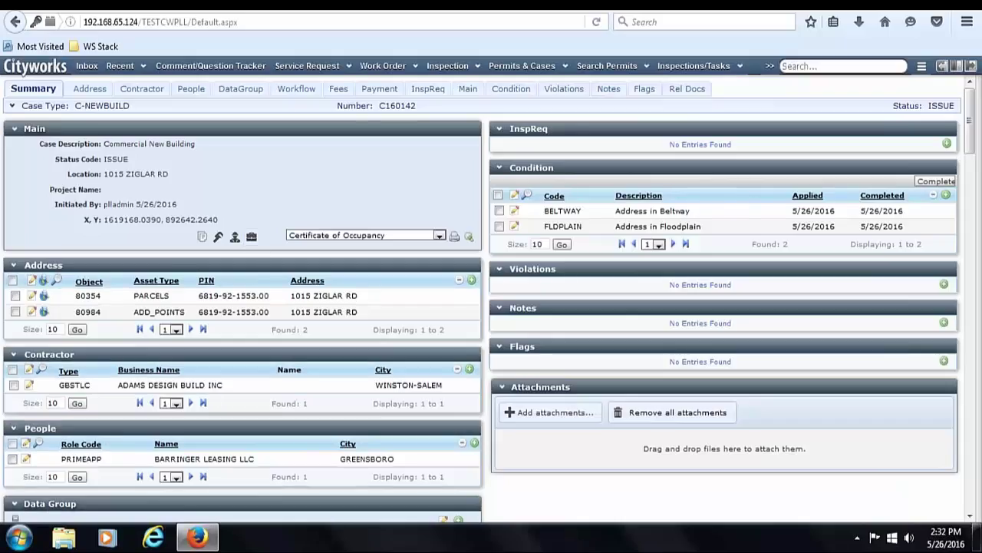
# - Create an Electrical New Commercial (E-NEWCOMM) child case under C160142
pyautogui.click(253, 240)
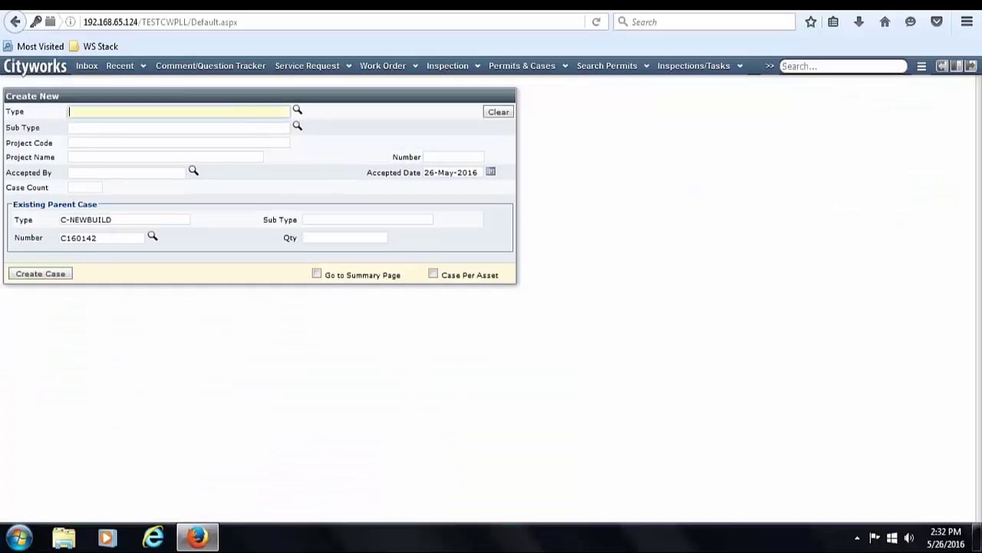
pyautogui.write('e-n')
pyautogui.press('Down')
pyautogui.press('Return')
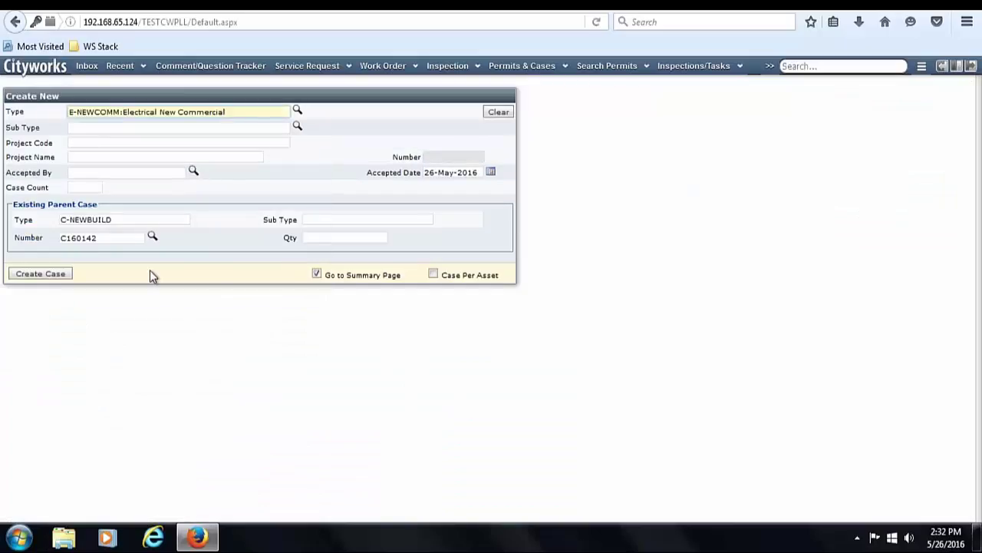
pyautogui.click(61, 275)
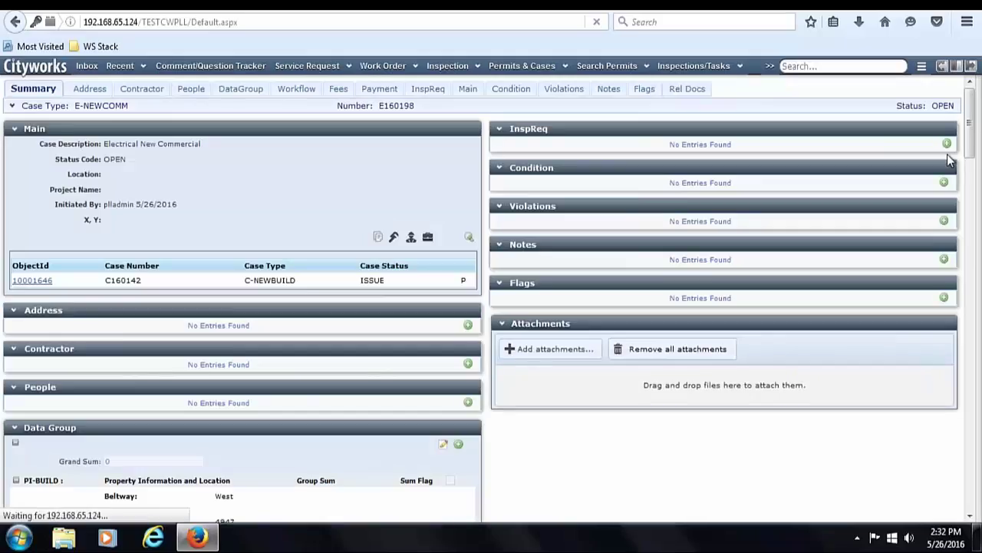
# - Review the new case E160198 and display its fees
pyautogui.moveTo(972, 136); pyautogui.dragTo(972, 208)
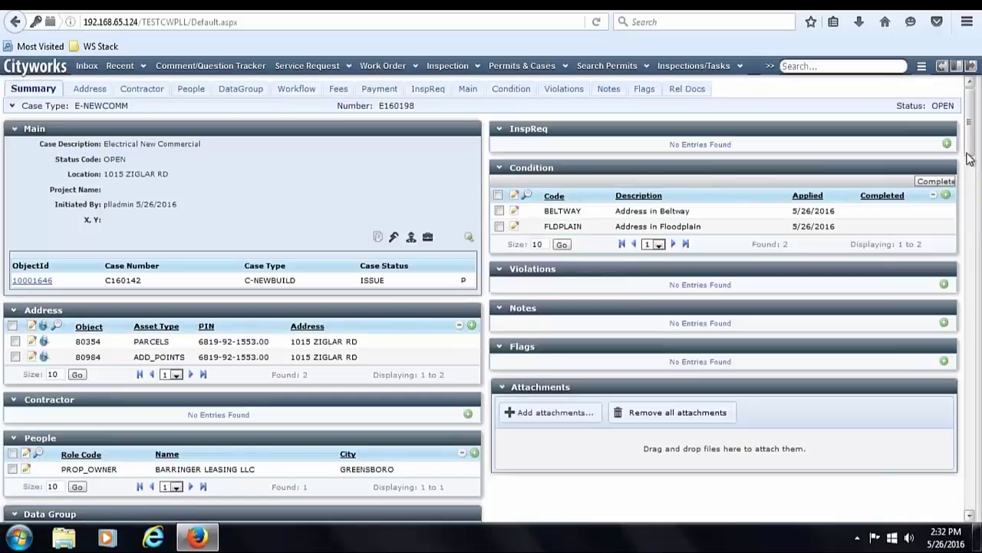
pyautogui.scroll(-1, 969, 154)
pyautogui.moveTo(968, 154); pyautogui.dragTo(980, 513)
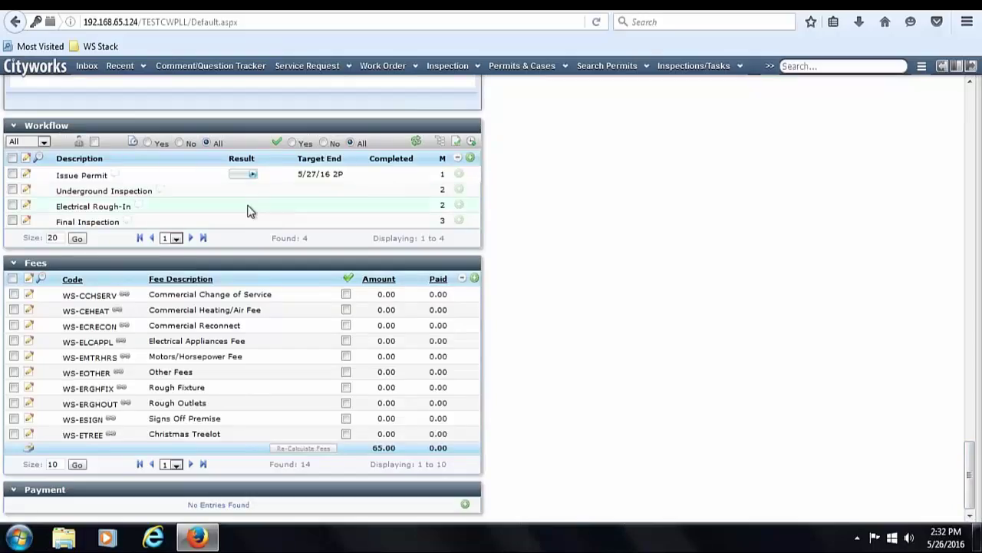
pyautogui.moveTo(969, 474); pyautogui.dragTo(971, 84)
pyautogui.click(339, 90)
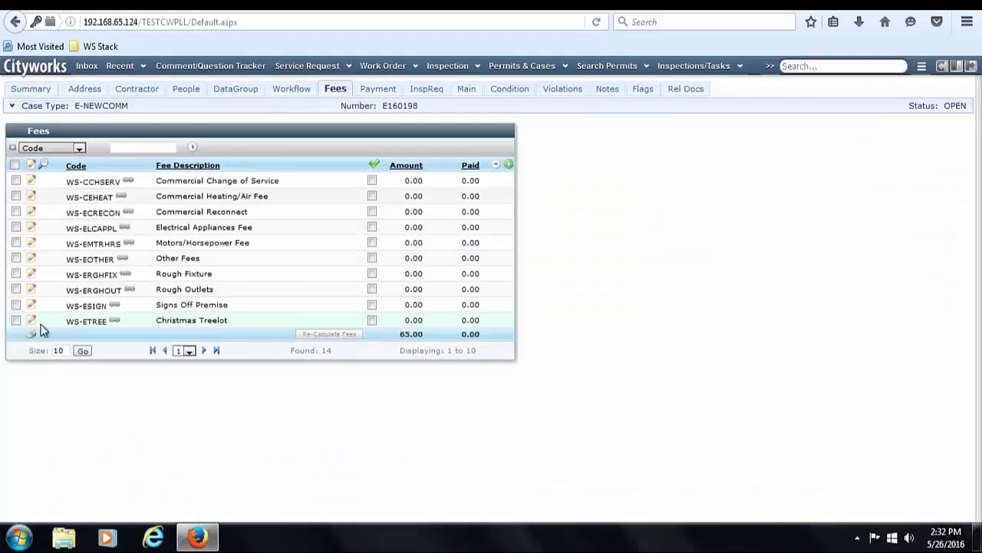
pyautogui.click(27, 338)
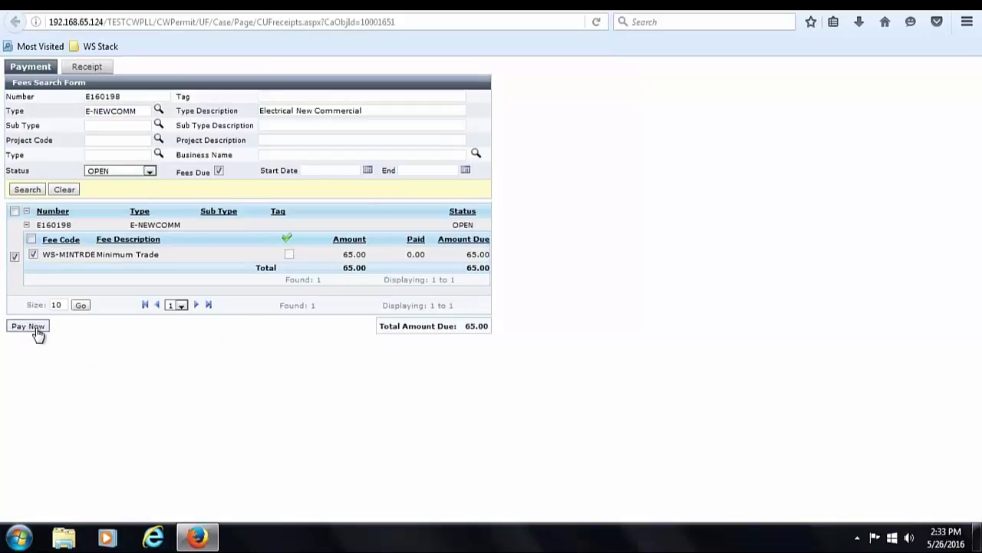
pyautogui.click(37, 332)
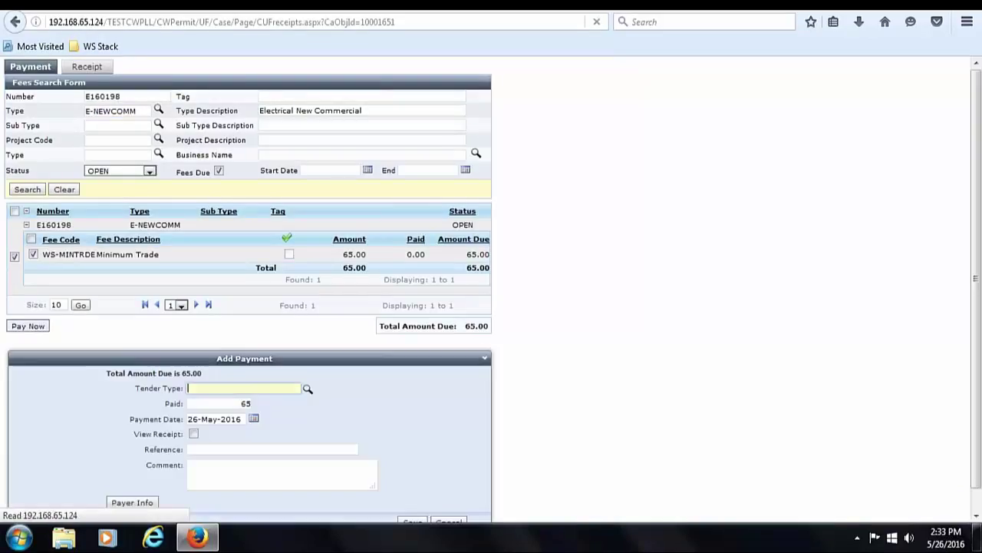
pyautogui.write('cas')
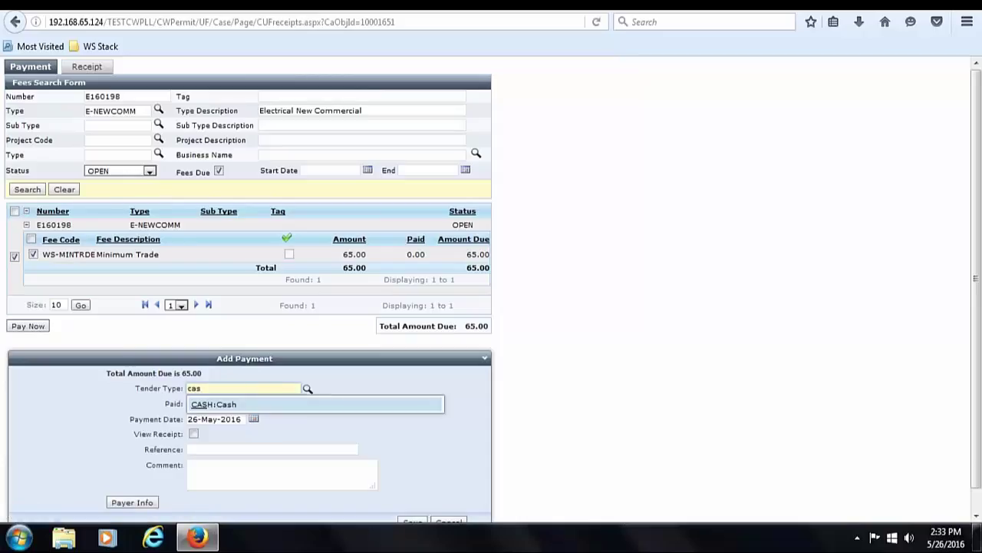
pyautogui.press('Return')
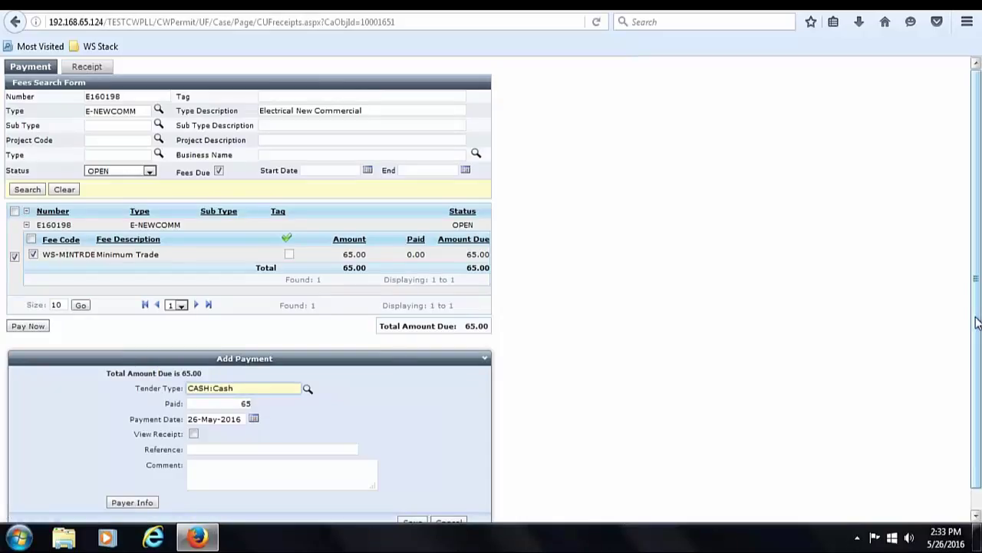
pyautogui.scroll(-2, 971, 320)
pyautogui.click(411, 502)
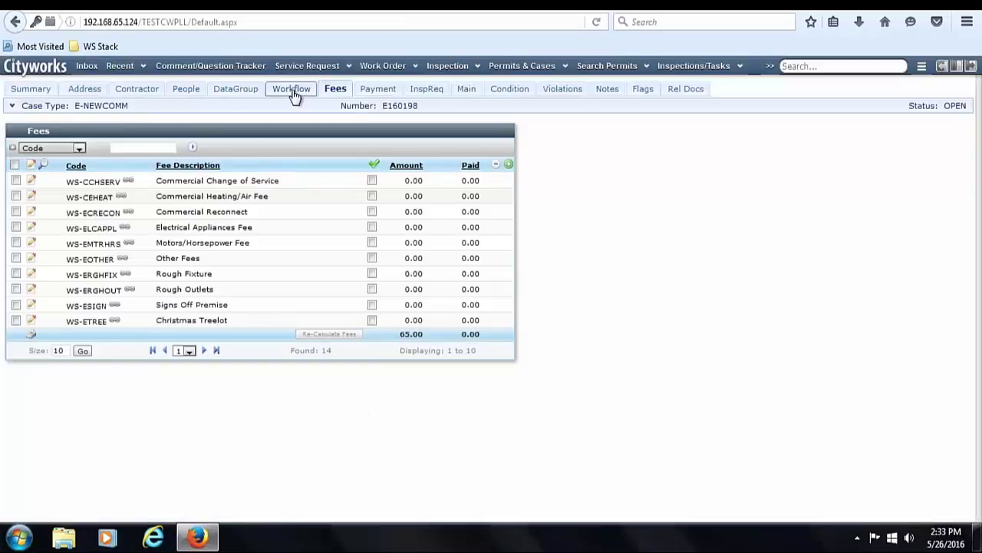
# - After Issue Permit is blocked, make owner BARRINGER LEASING LLC the primary applicant and save
pyautogui.click(292, 91)
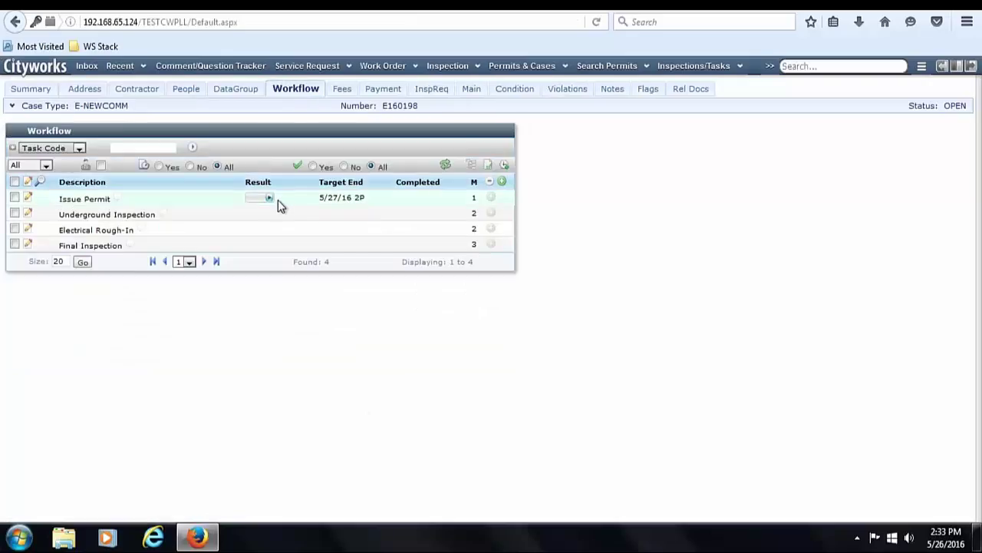
pyautogui.click(270, 201)
pyautogui.click(606, 261)
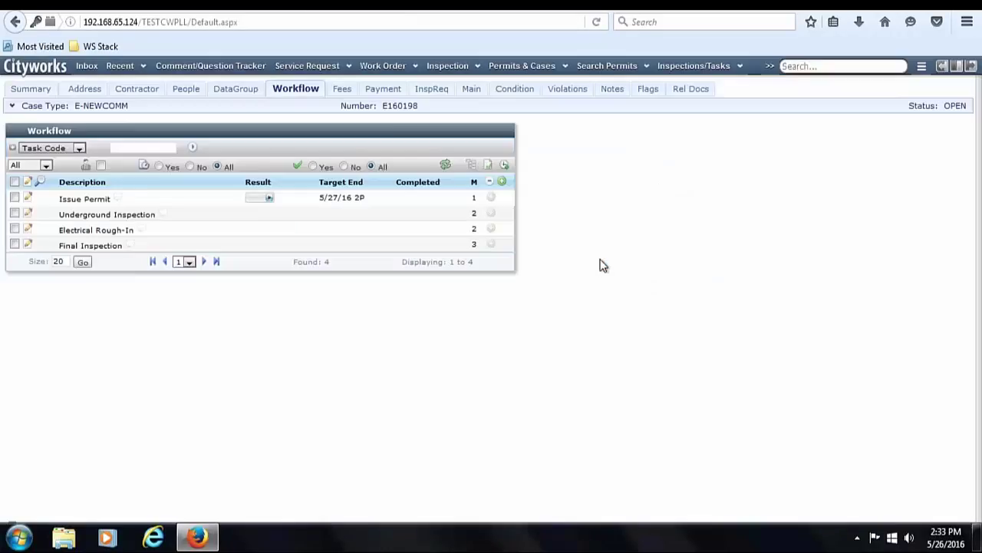
pyautogui.click(187, 94)
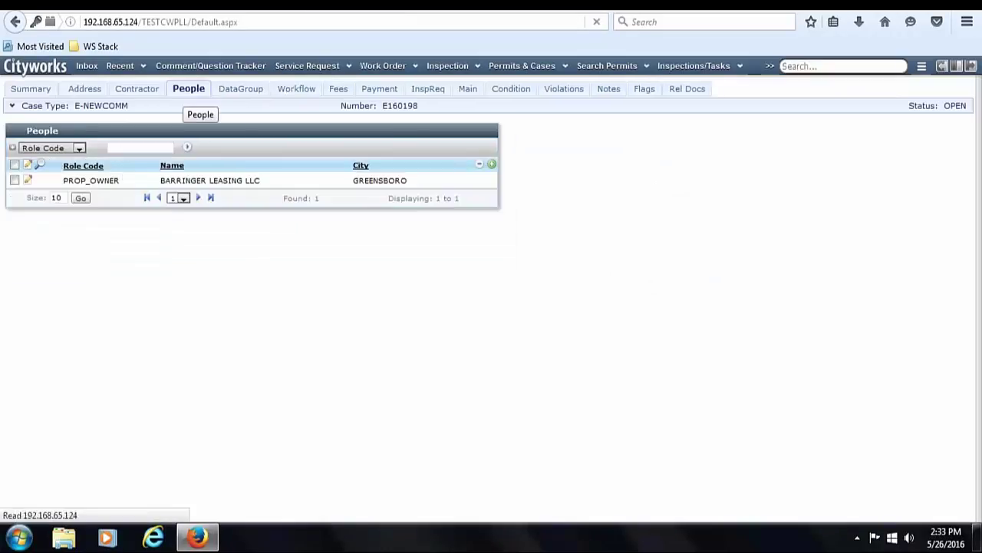
pyautogui.click(27, 181)
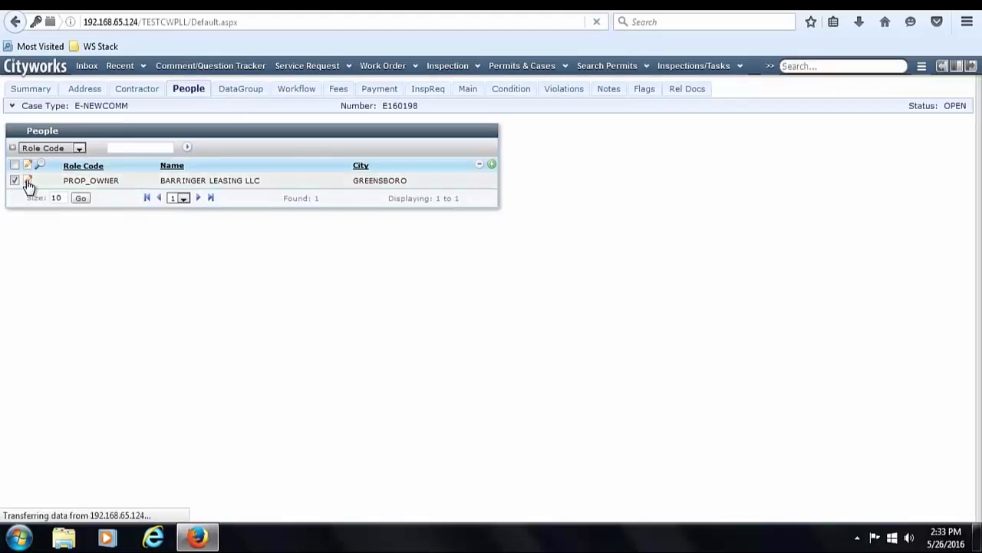
pyautogui.click(362, 243)
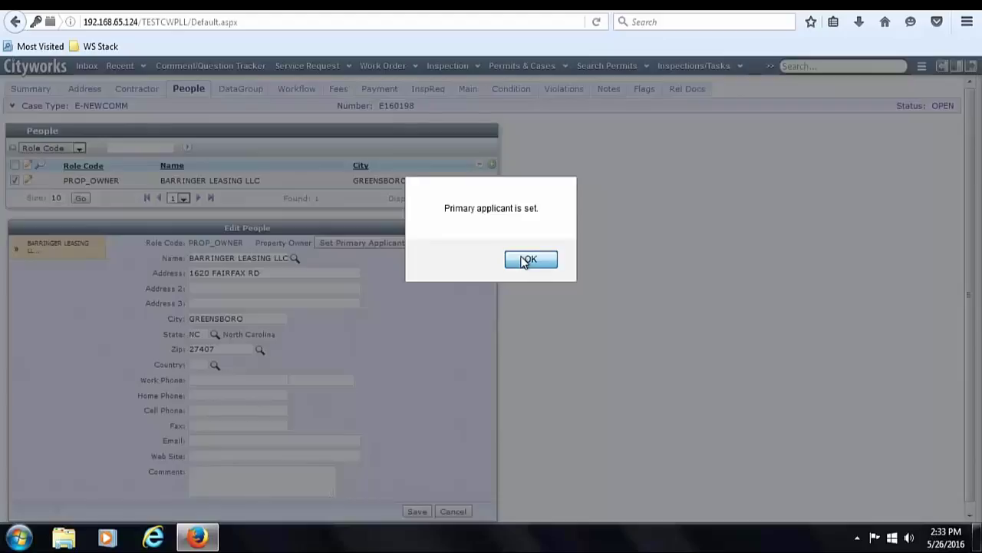
pyautogui.click(527, 261)
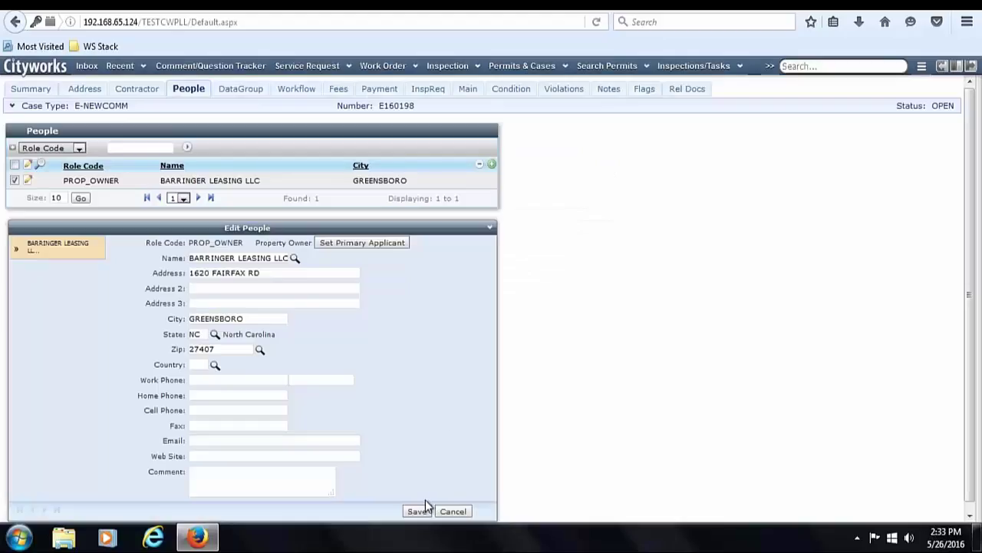
pyautogui.click(420, 510)
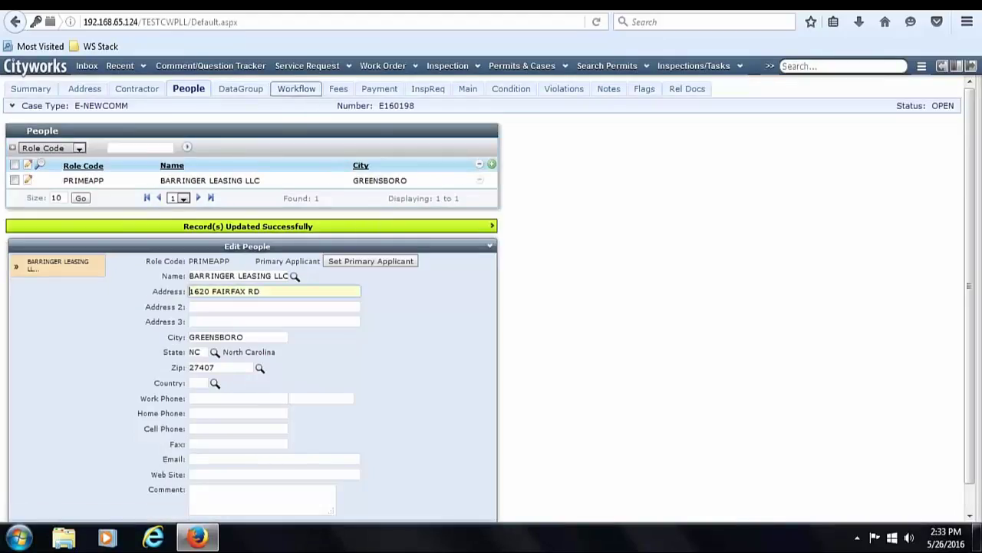
pyautogui.click(297, 88)
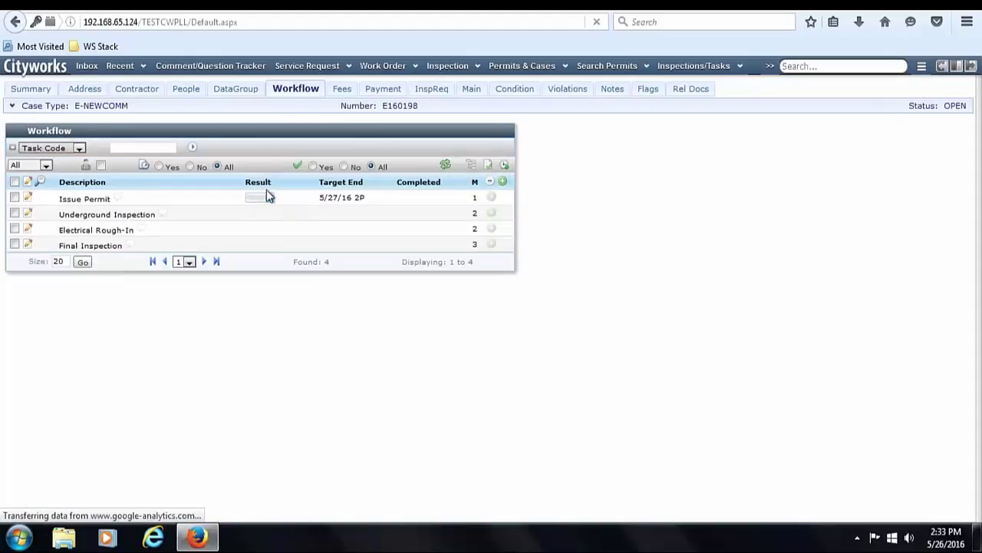
pyautogui.click(505, 90)
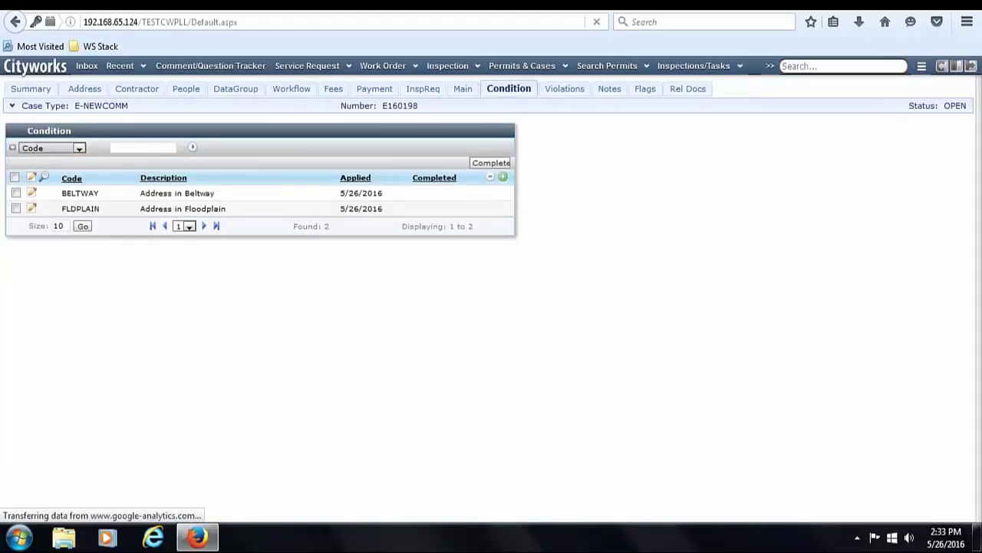
# - Complete the BELTWAY and FLDPLAIN conditions, then result Issue Permit as ISSUE despite the open-permits warning
pyautogui.click(15, 177)
pyautogui.click(488, 164)
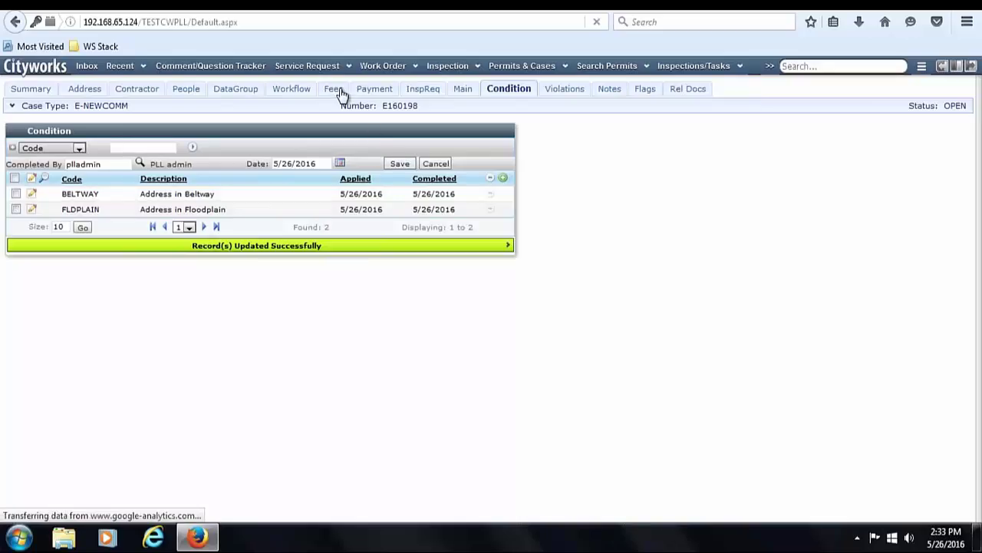
pyautogui.click(284, 91)
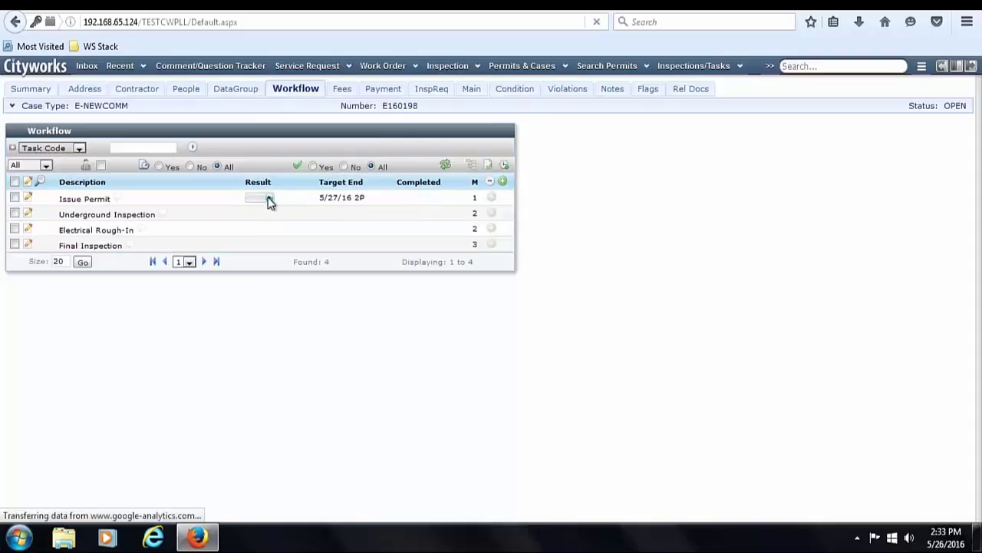
pyautogui.click(268, 199)
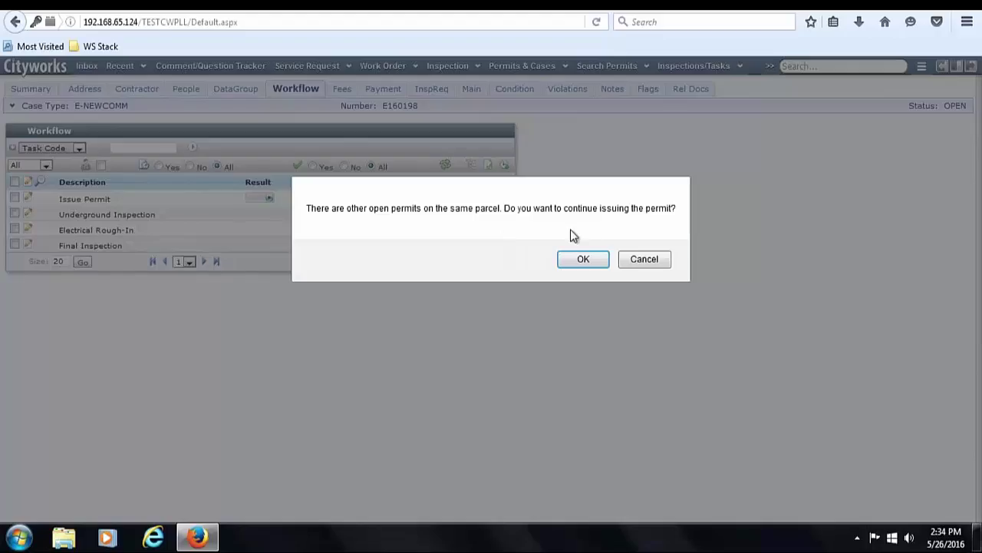
pyautogui.click(588, 259)
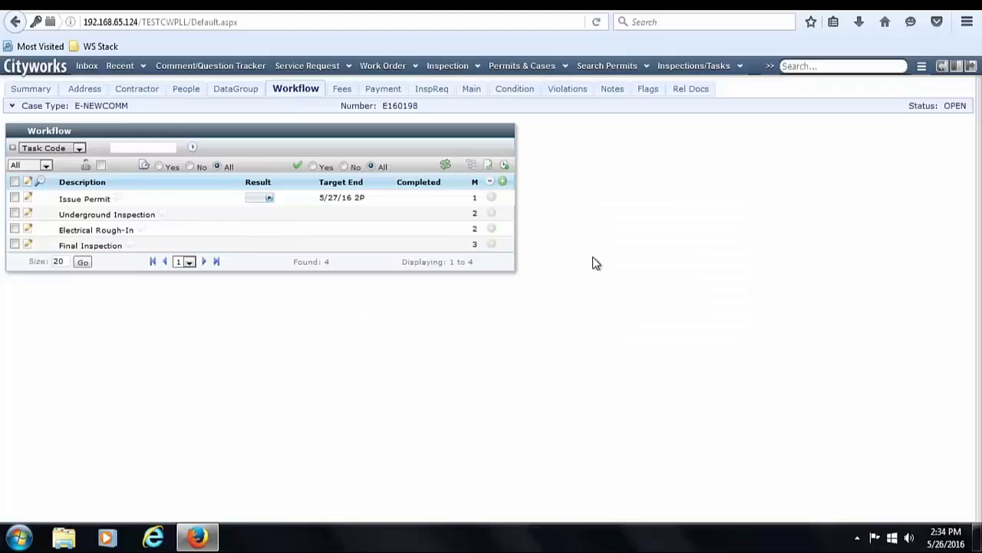
pyautogui.click(271, 198)
pyautogui.click(292, 207)
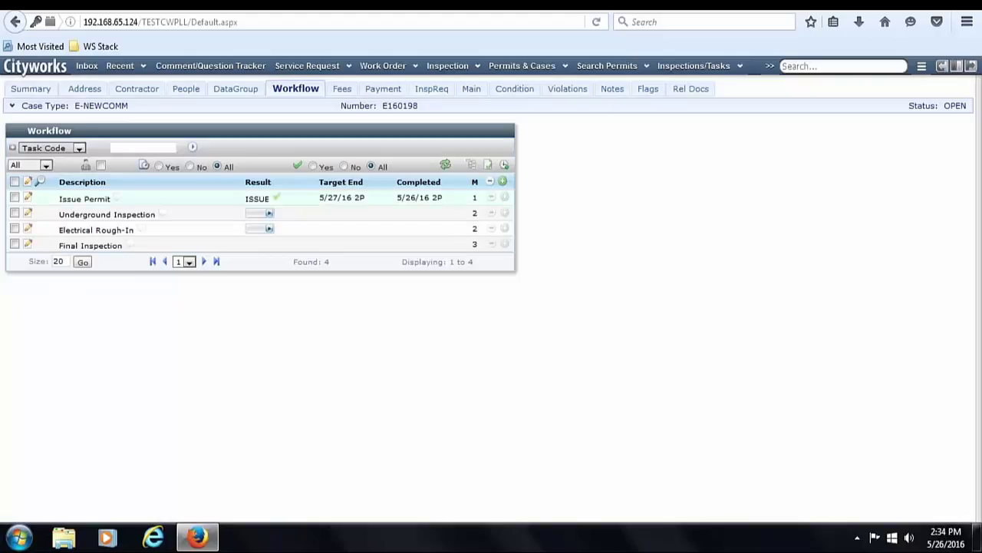
# - Record the three Underground Inspections as FAILED, FAILED, then PASSED
pyautogui.click(270, 216)
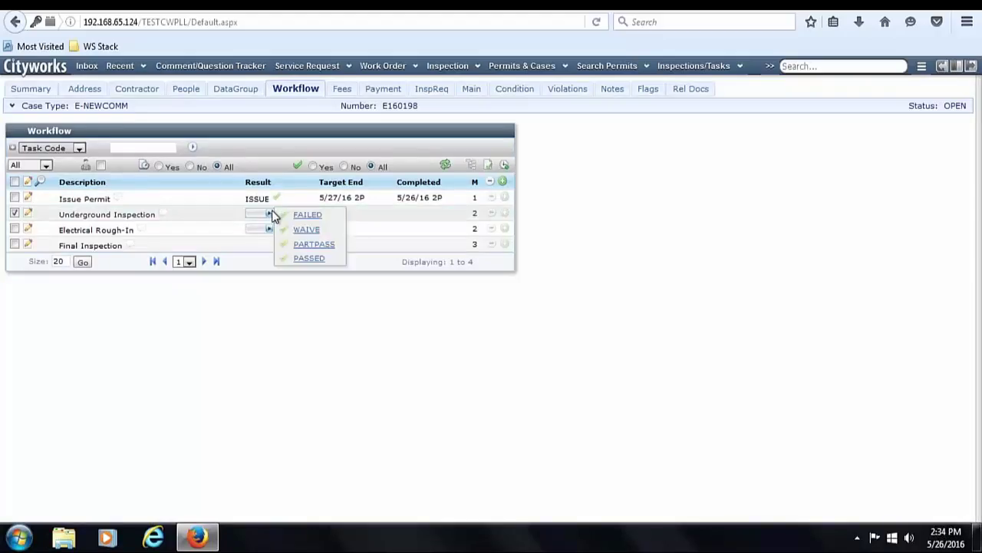
pyautogui.click(284, 220)
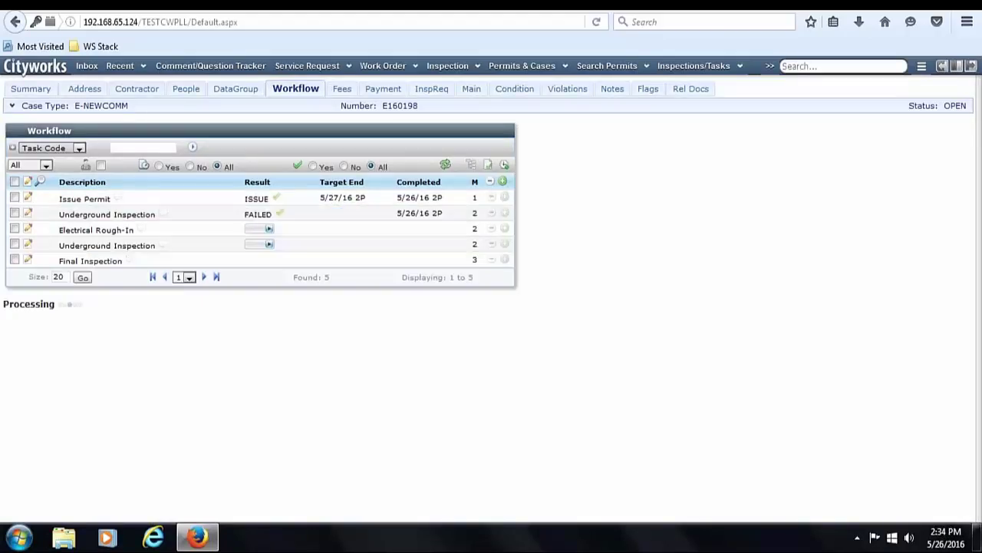
pyautogui.click(268, 244)
pyautogui.click(281, 250)
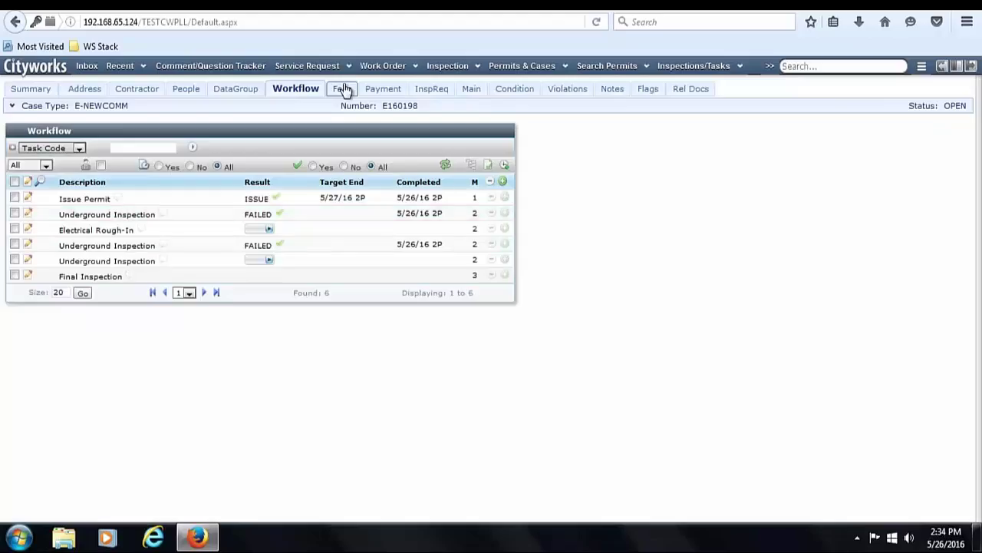
pyautogui.click(342, 89)
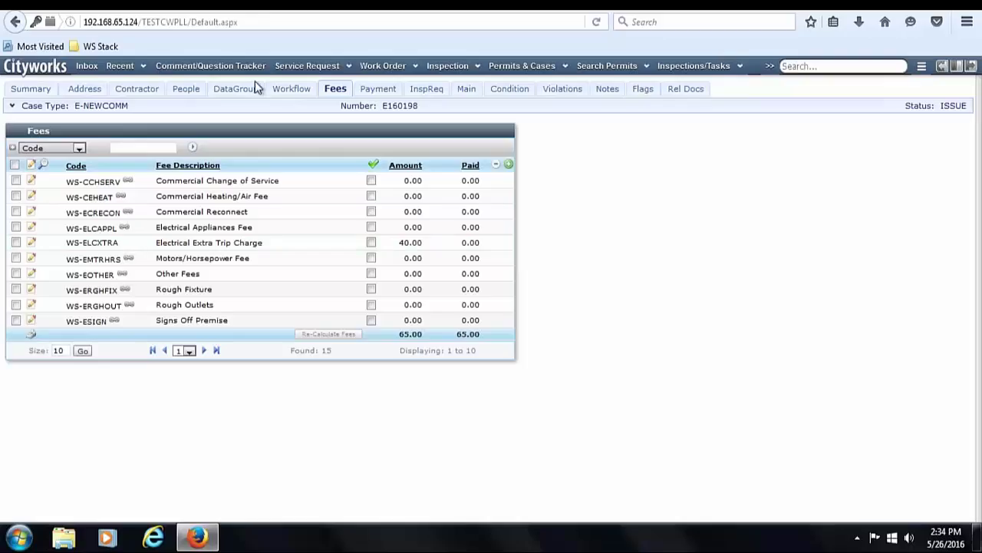
pyautogui.click(285, 89)
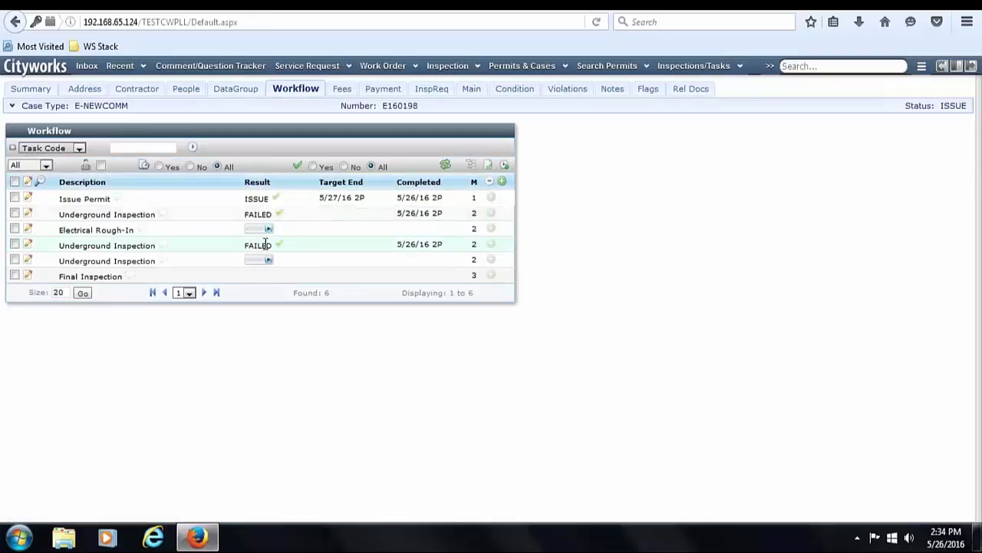
pyautogui.click(268, 261)
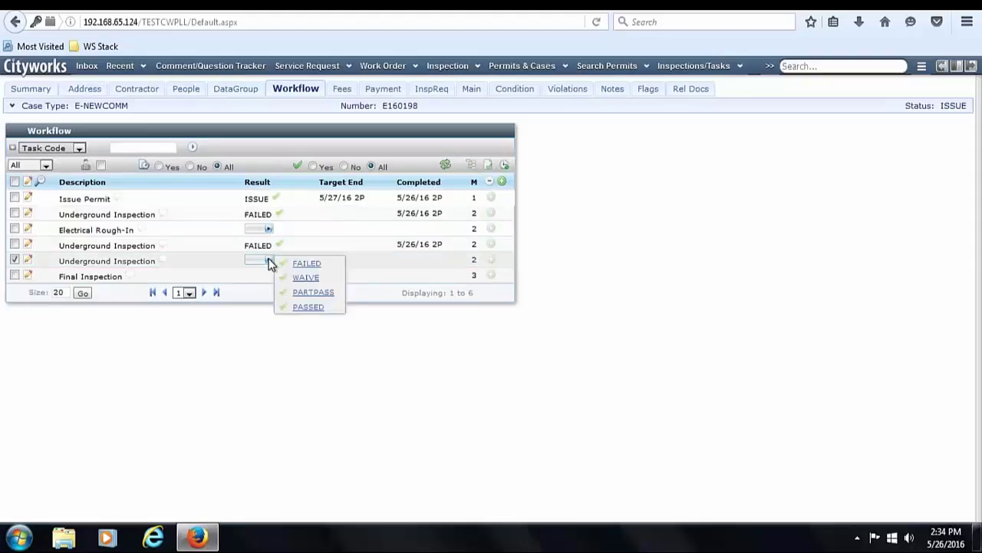
pyautogui.click(311, 307)
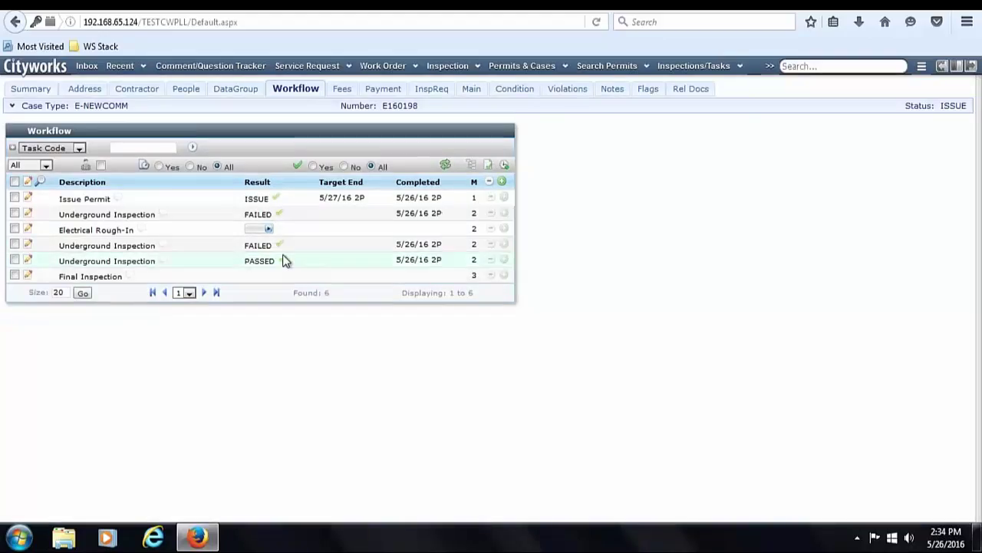
# - Pass Electrical Rough-In and bring up the case summary showing status INSPECTION
pyautogui.click(268, 230)
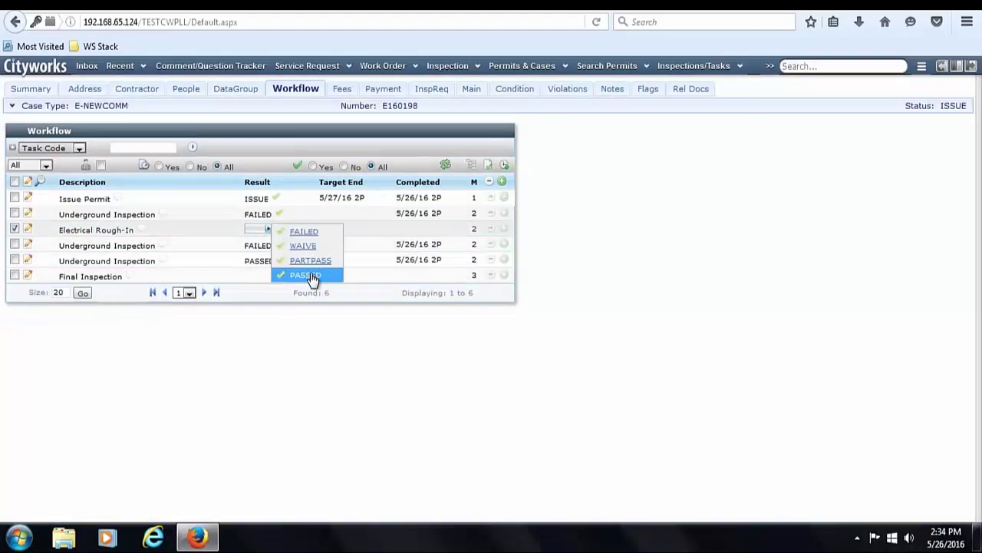
pyautogui.click(310, 278)
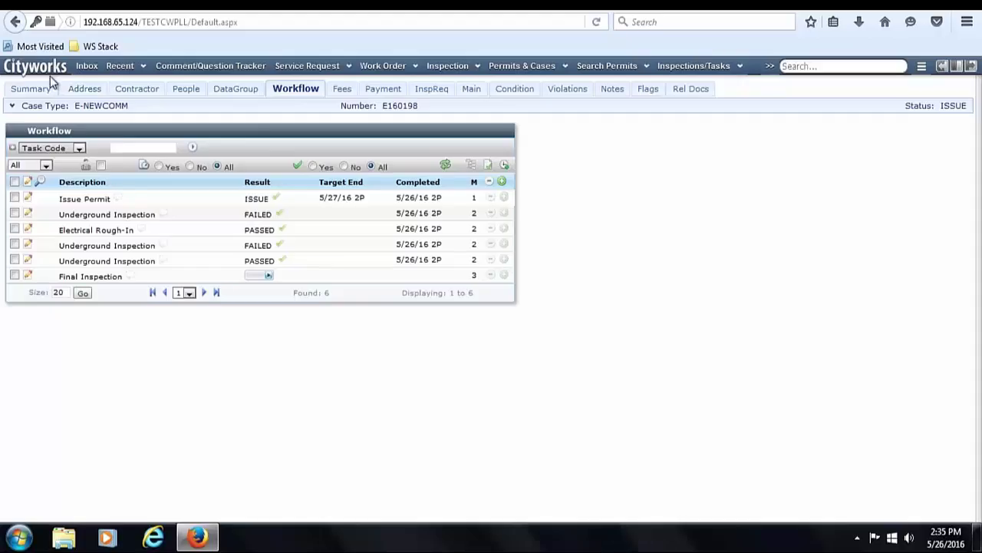
pyautogui.click(43, 91)
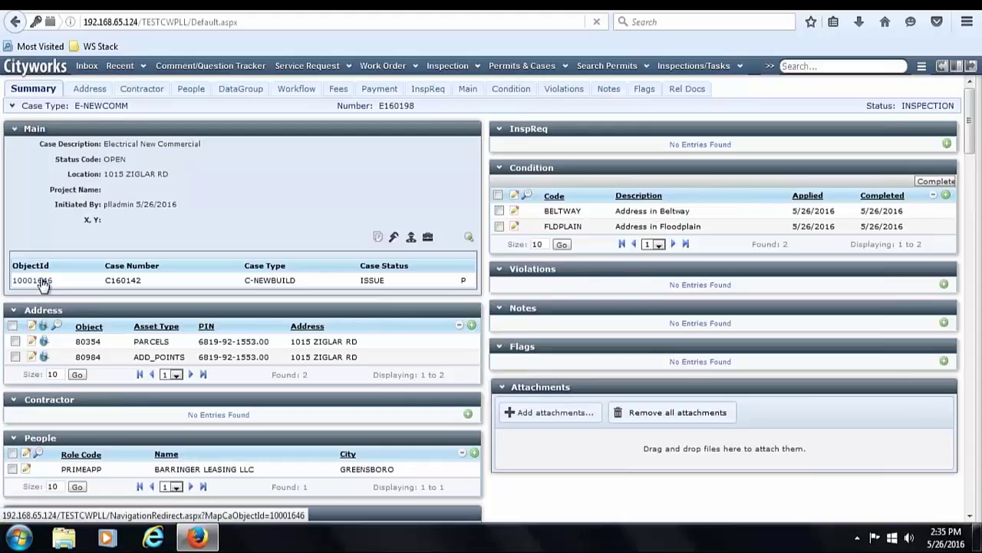
# - Open C160142 from the related ObjectId link and scroll to its Workflow inspection tasks
pyautogui.click(32, 280)
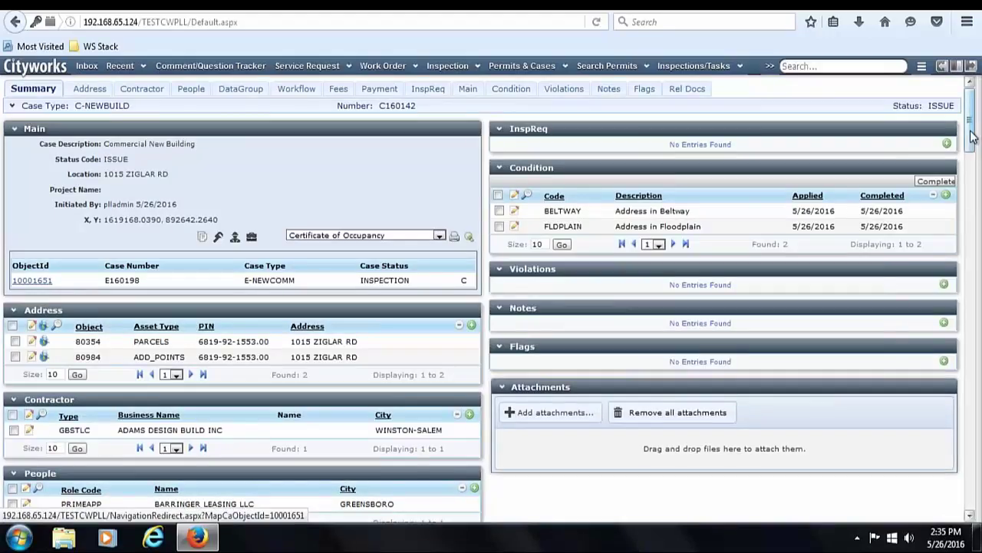
pyautogui.moveTo(971, 176); pyautogui.dragTo(954, 450)
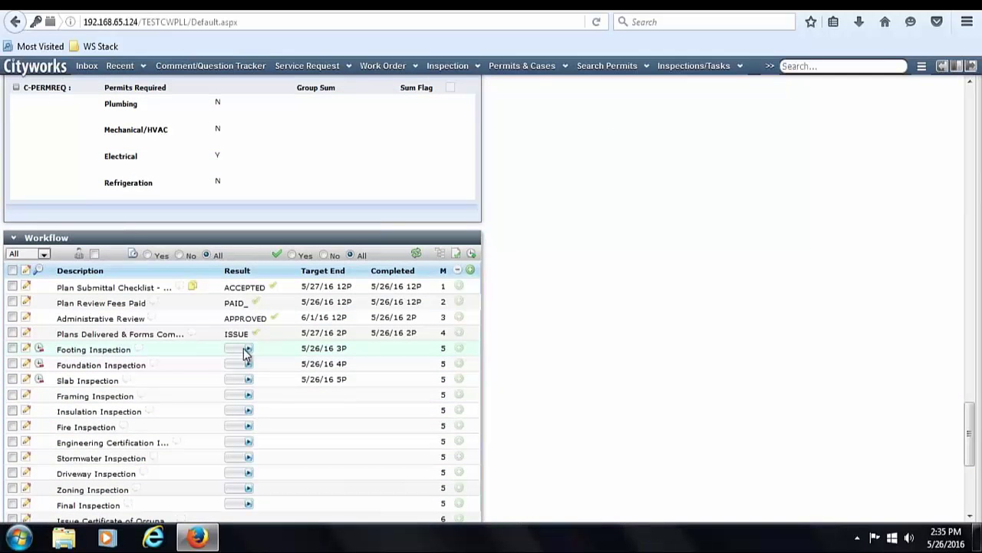
pyautogui.click(247, 350)
# - Result the Footing, Foundation and Slab Inspections as PASSED
pyautogui.click(287, 397)
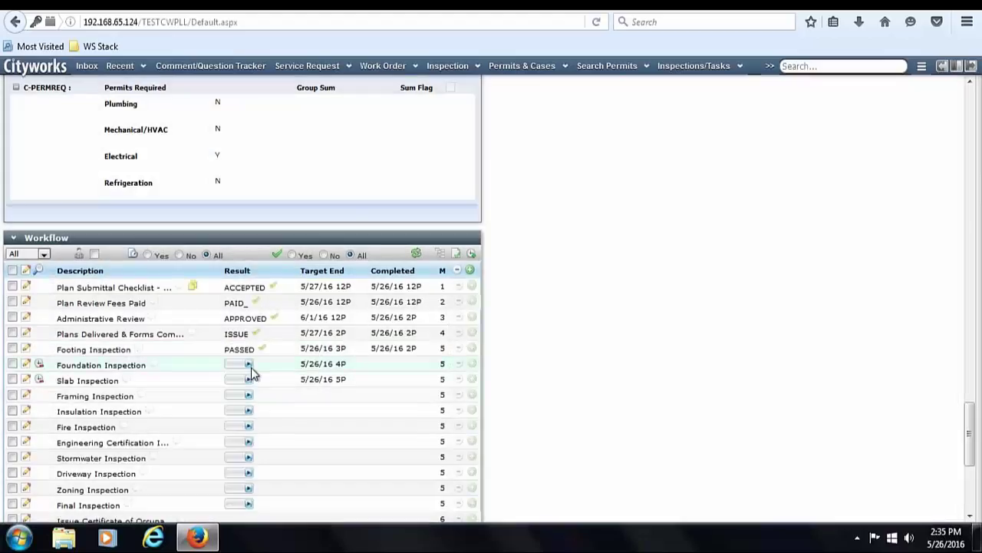
pyautogui.click(248, 365)
pyautogui.click(285, 412)
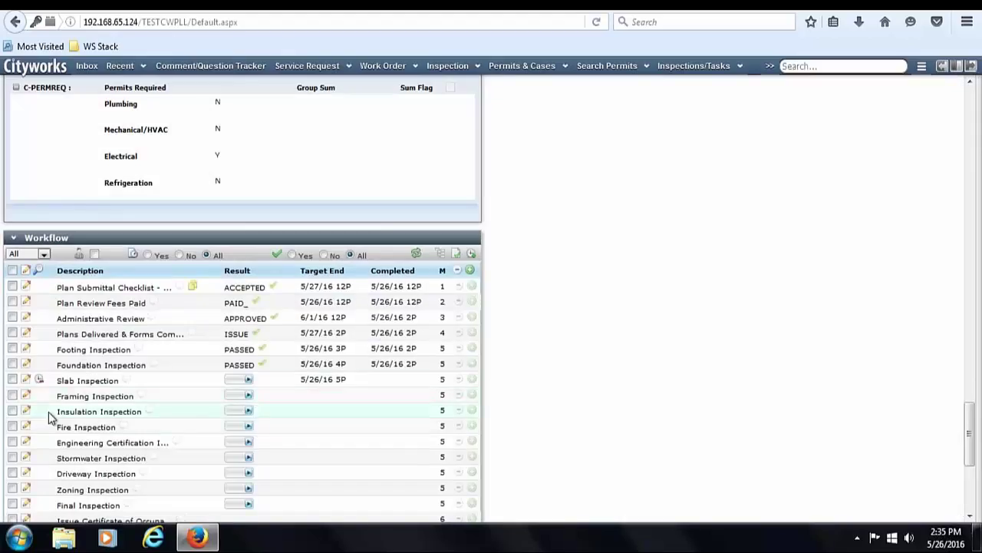
pyautogui.click(248, 380)
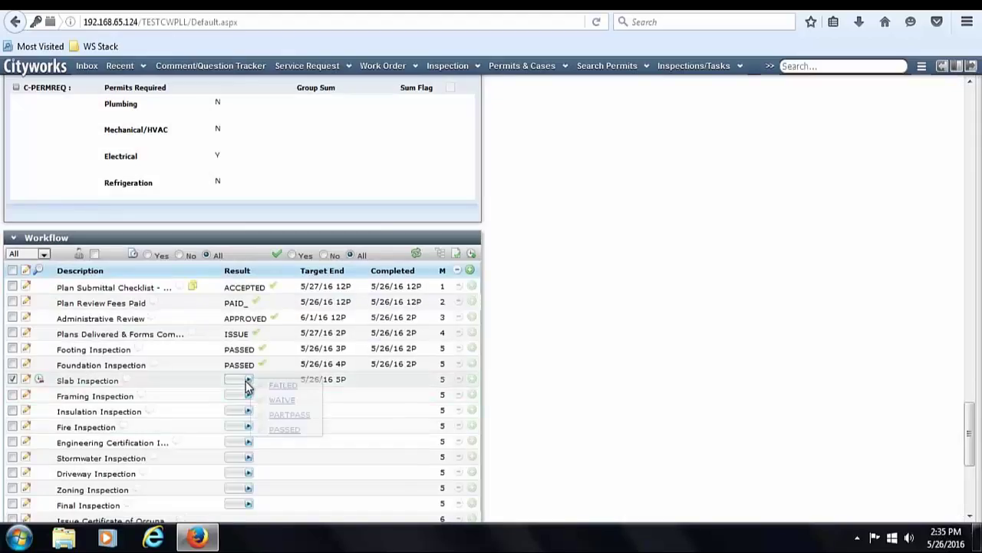
pyautogui.click(280, 429)
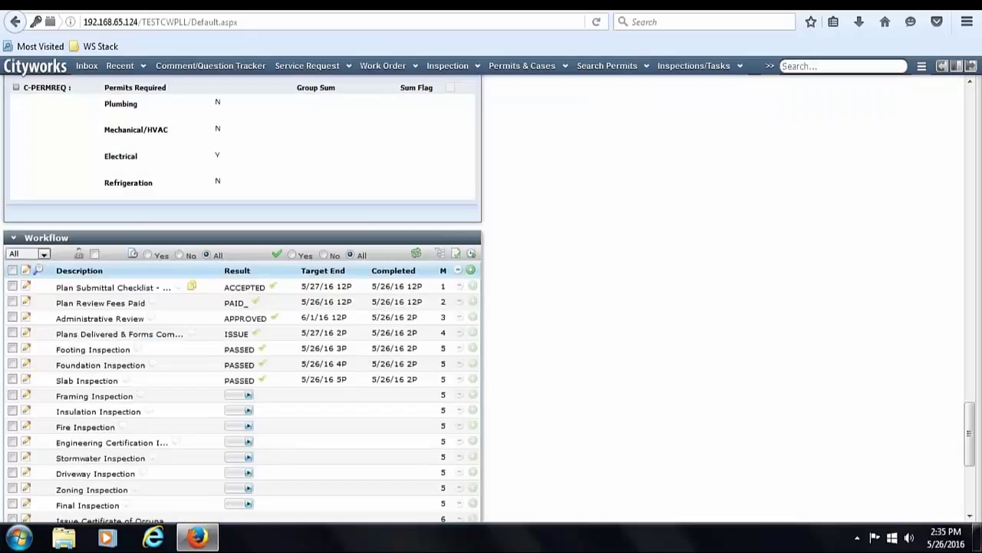
# - Select the Framing, Insulation, Fire, Stormwater, Driveway and Zoning Inspections and delete them
pyautogui.moveTo(970, 407); pyautogui.dragTo(969, 443)
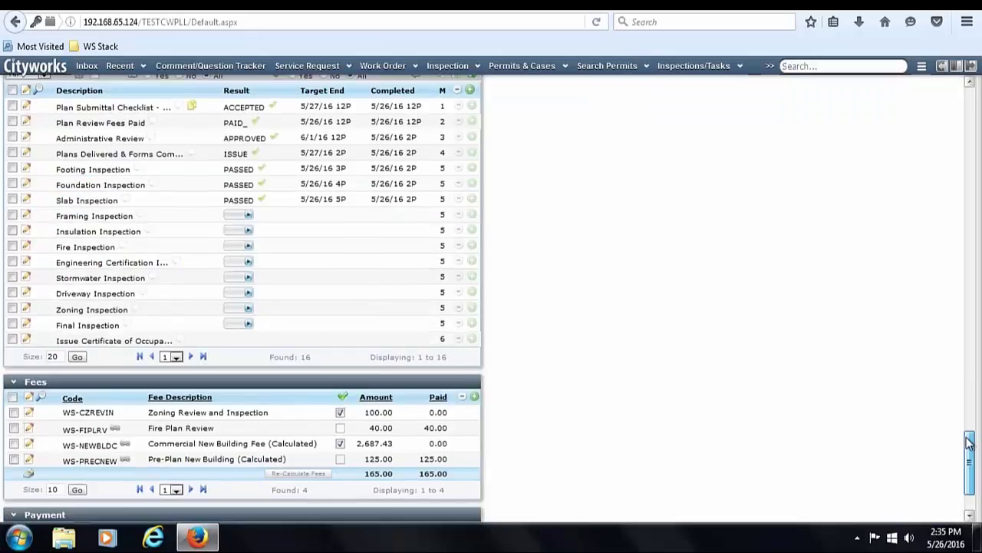
pyautogui.click(13, 216)
pyautogui.click(12, 231)
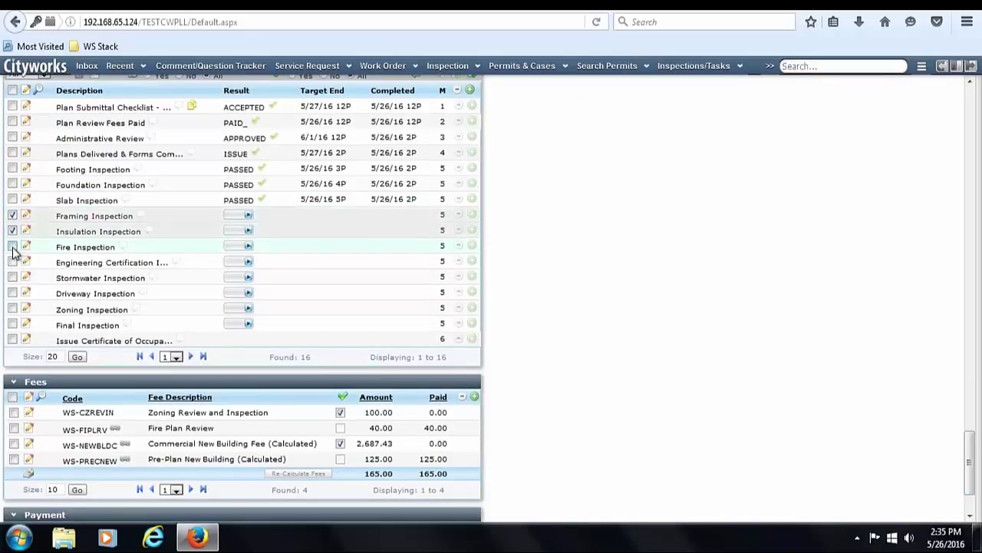
pyautogui.click(13, 247)
pyautogui.click(12, 277)
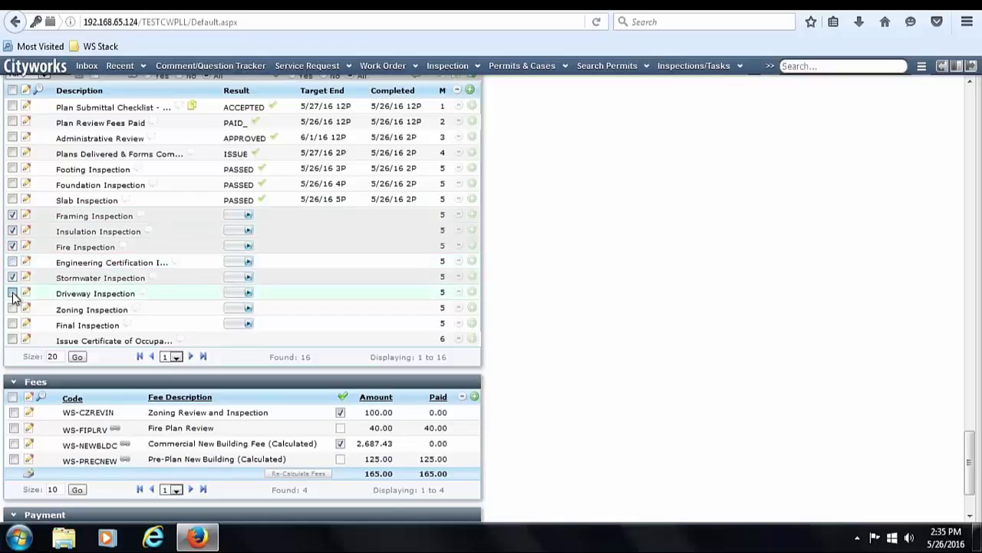
pyautogui.click(12, 293)
pyautogui.click(13, 309)
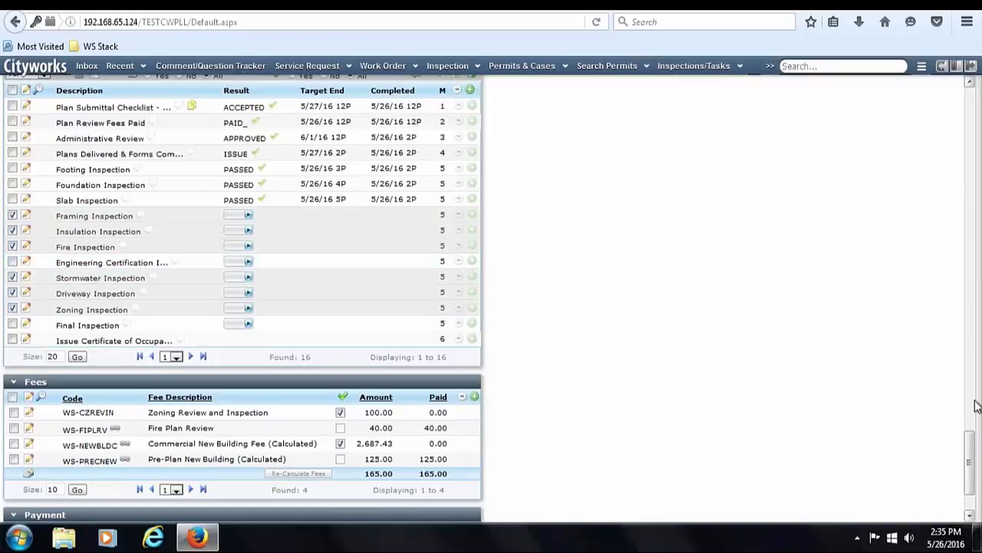
pyautogui.scroll(5, 975, 406)
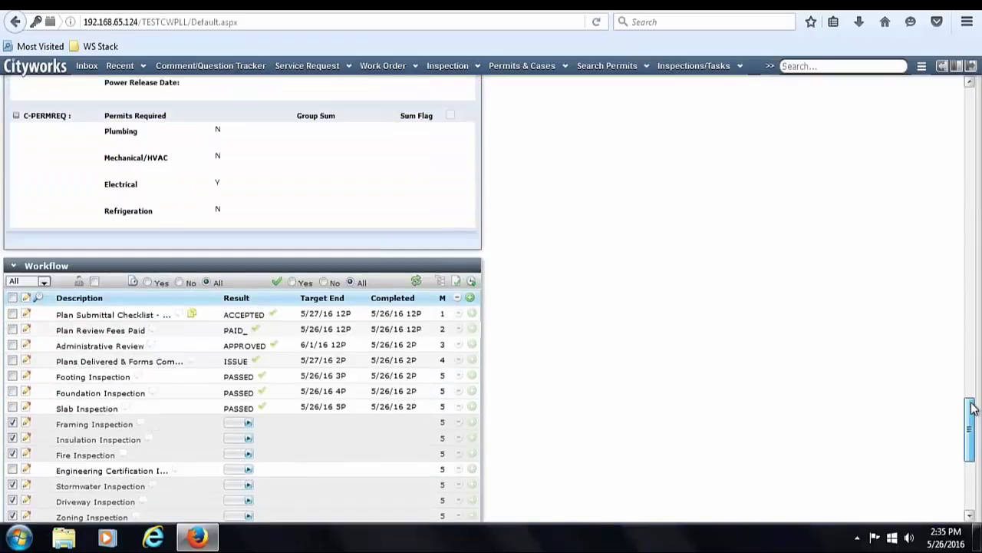
pyautogui.scroll(-1, 972, 408)
pyautogui.click(458, 257)
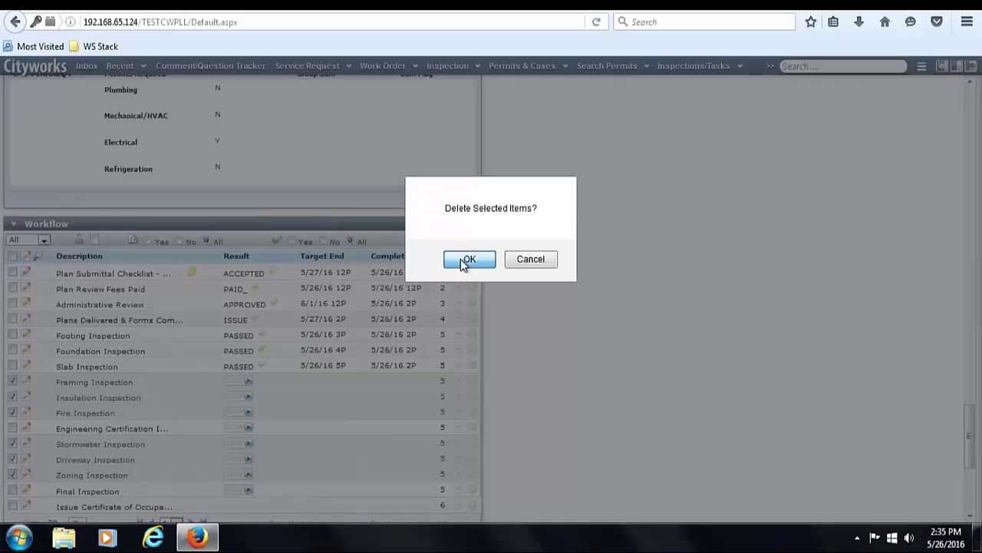
pyautogui.click(465, 259)
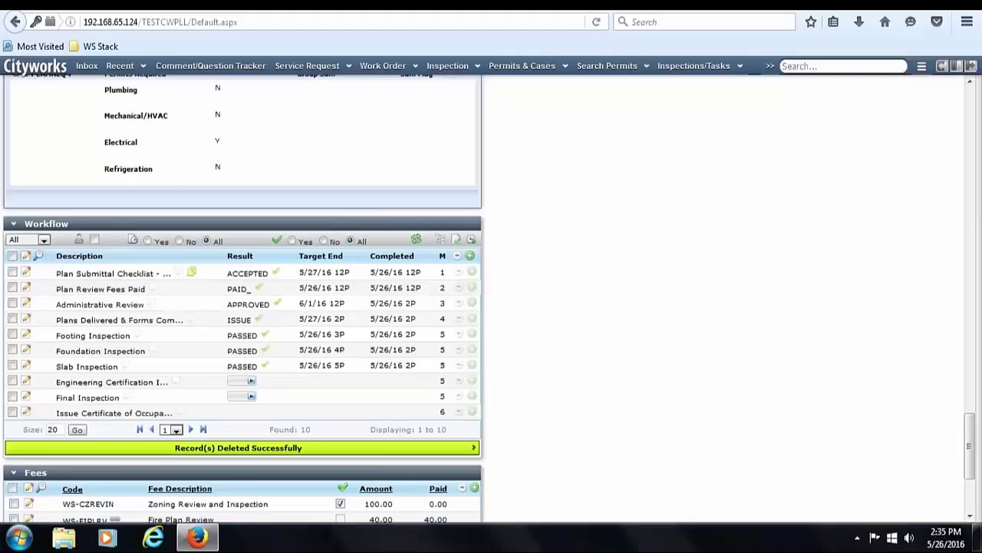
pyautogui.click(253, 381)
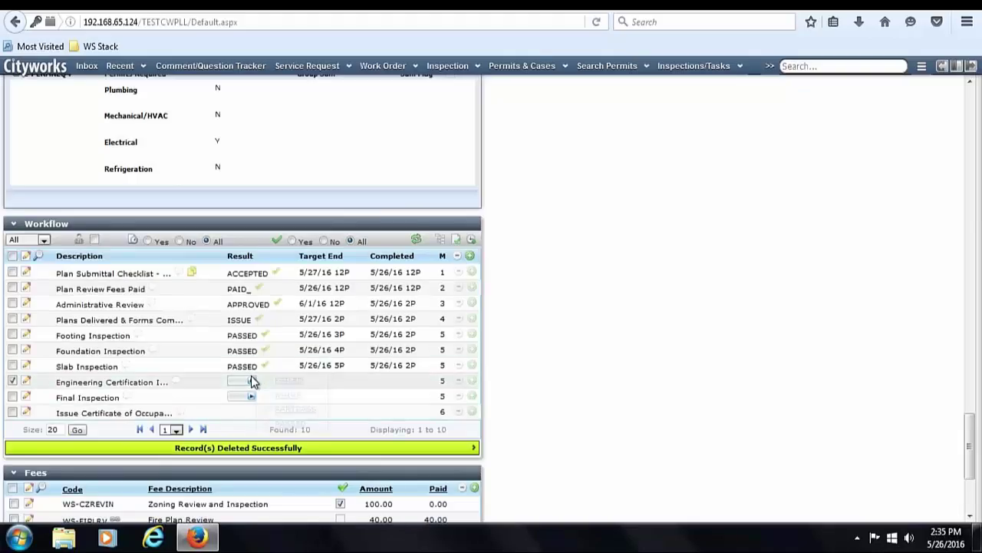
pyautogui.click(309, 424)
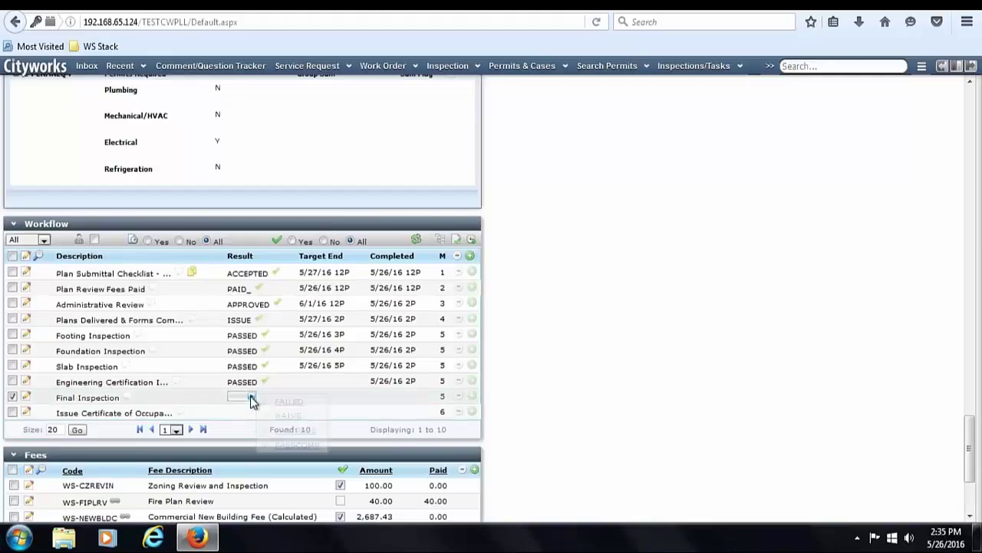
pyautogui.click(251, 396)
pyautogui.click(296, 444)
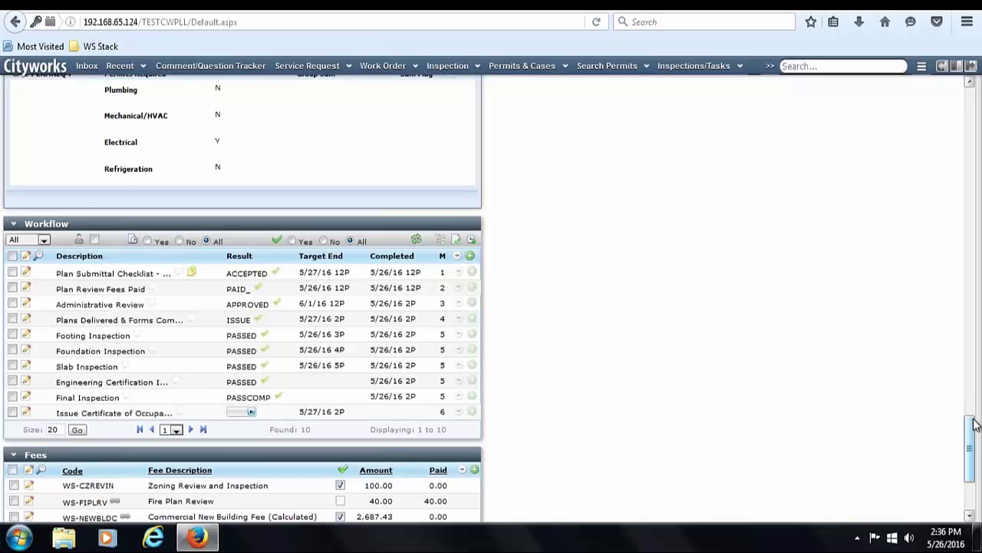
pyautogui.moveTo(971, 432); pyautogui.dragTo(973, 100)
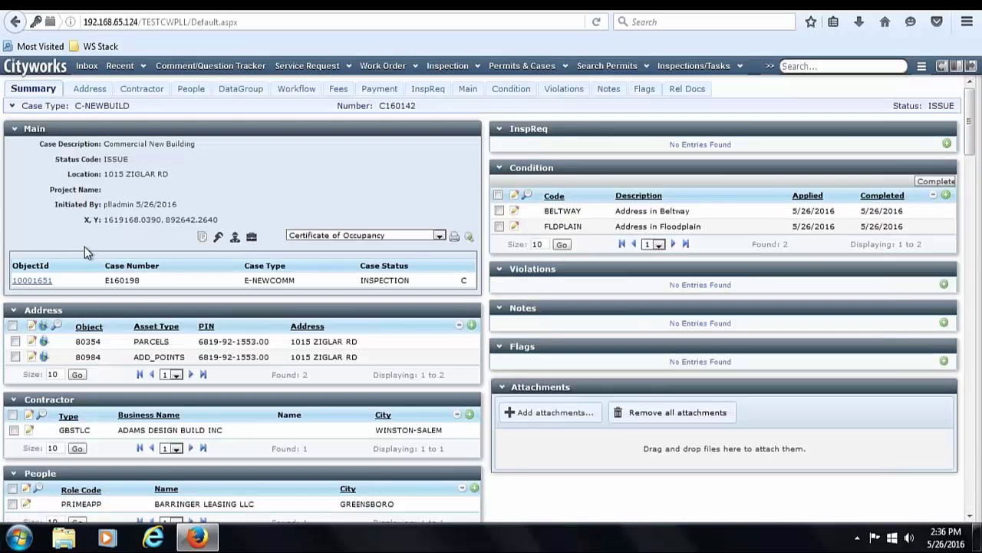
# - Open E160198, try Final Inspection as PASSCOMP, then go to pay its 40.00 Extra Trip Charge
pyautogui.click(35, 281)
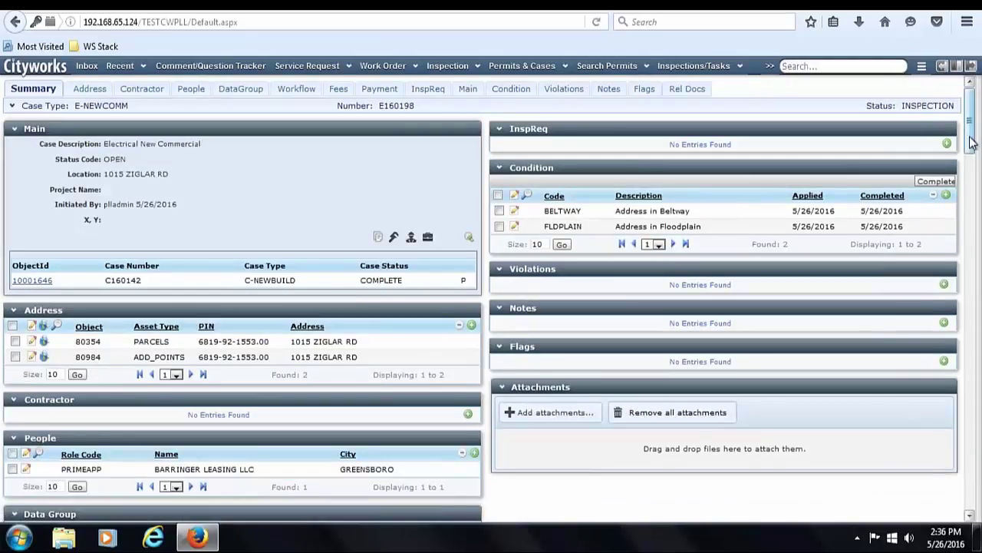
pyautogui.scroll(-10, 973, 230)
pyautogui.scroll(-10, 976, 347)
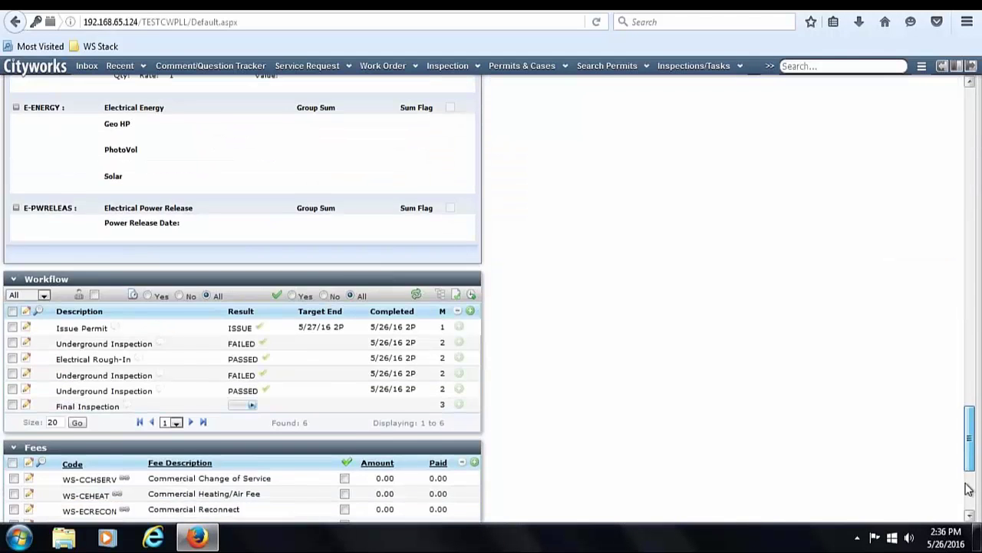
pyautogui.click(242, 175)
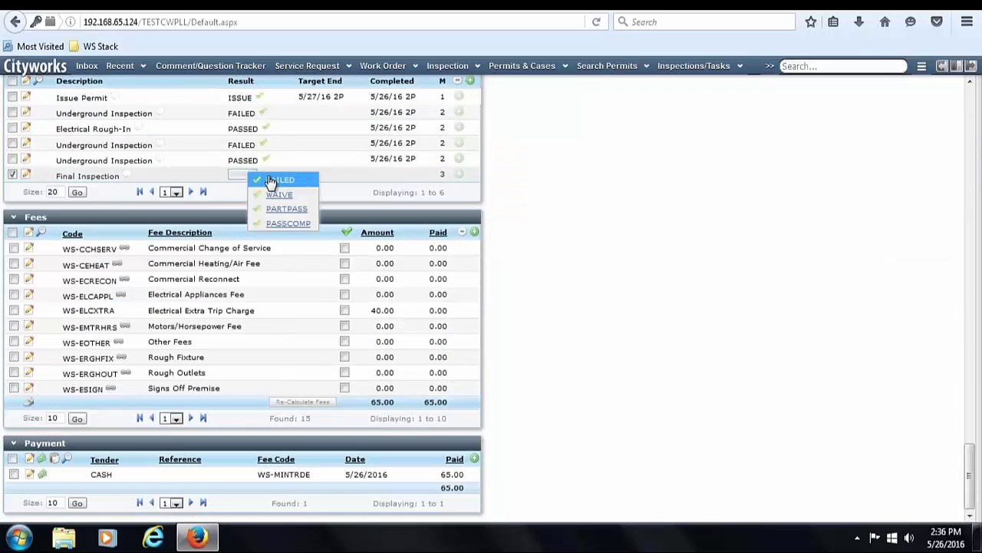
pyautogui.click(285, 224)
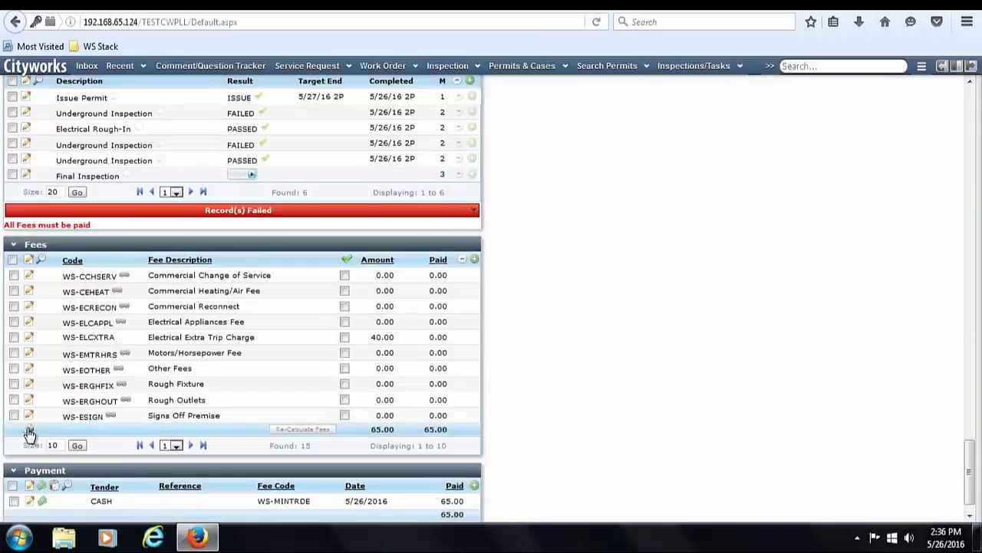
pyautogui.click(28, 429)
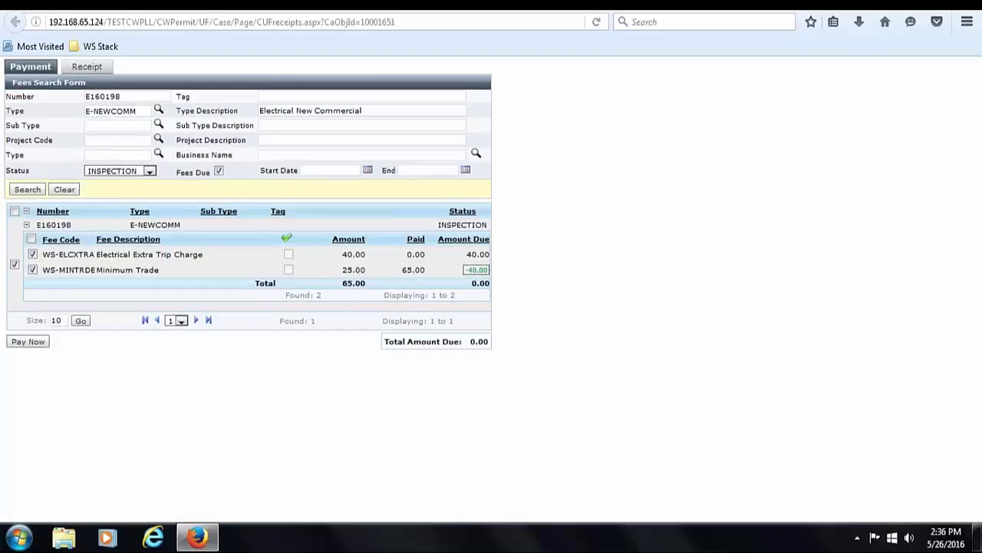
pyautogui.click(28, 342)
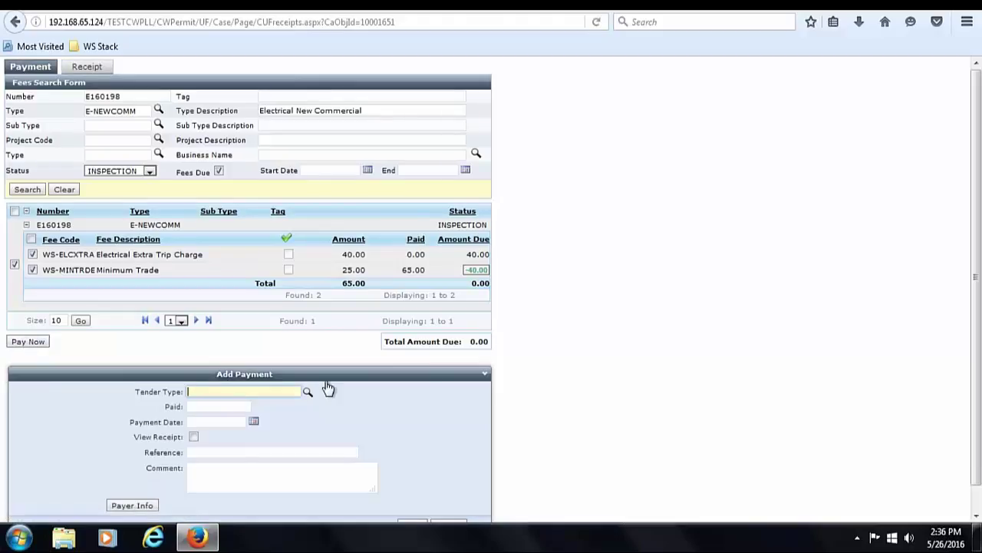
pyautogui.write('c')
pyautogui.press('Down')
pyautogui.press('Return')
pyautogui.scroll(-2, 979, 355)
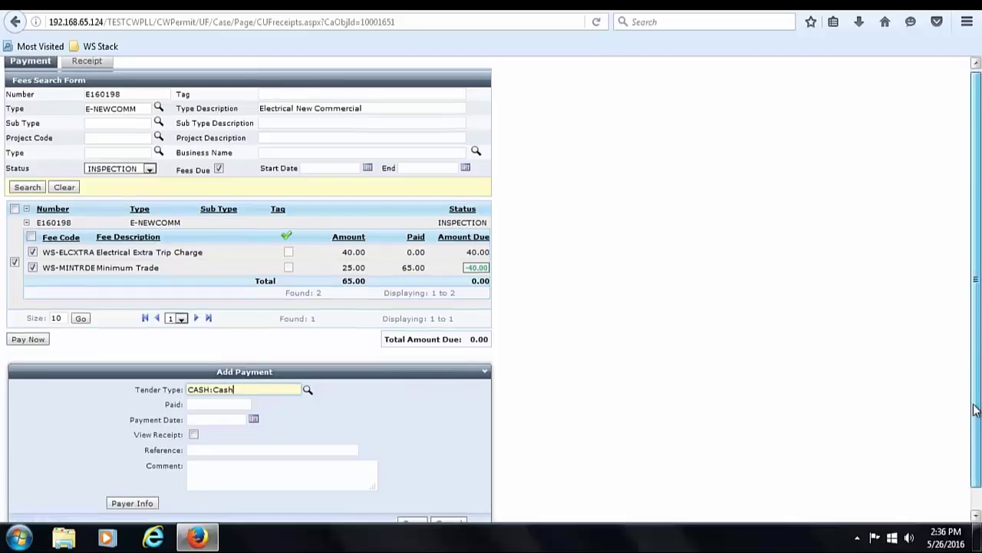
pyautogui.click(414, 501)
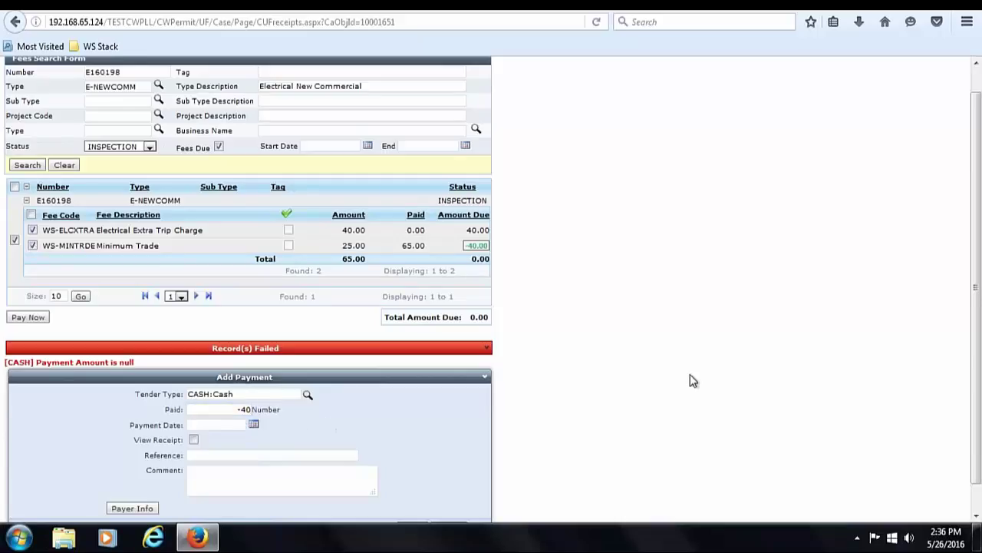
pyautogui.scroll(-2, 977, 311)
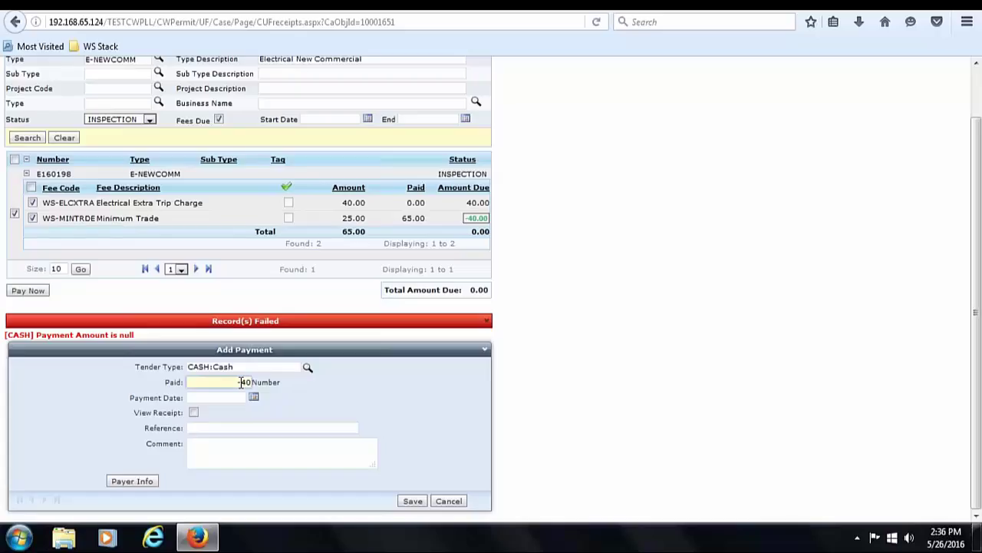
pyautogui.click(411, 502)
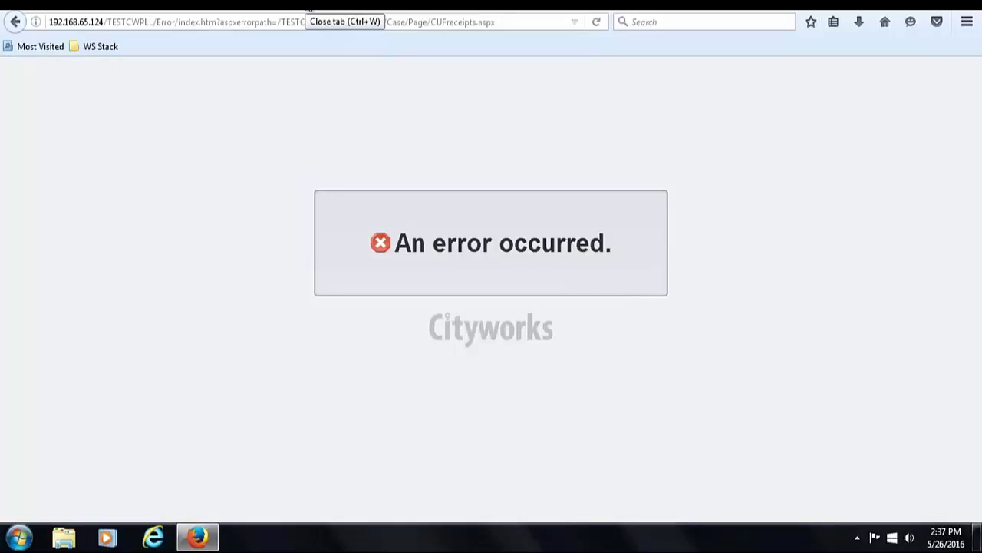
# - Close the error tab and return to parent case C160142 via ObjectId link 10001646
pyautogui.click(310, 9)
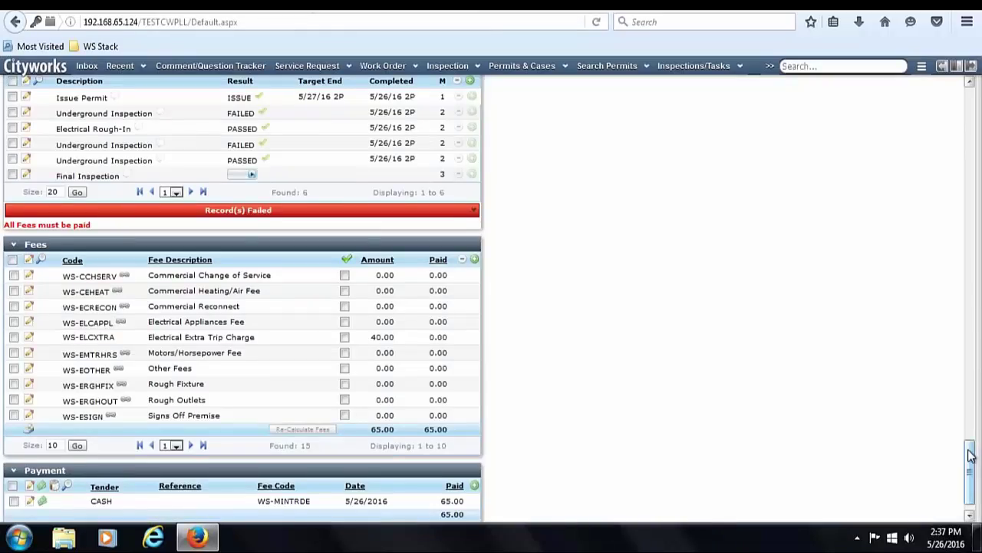
pyautogui.moveTo(969, 454); pyautogui.dragTo(971, 498)
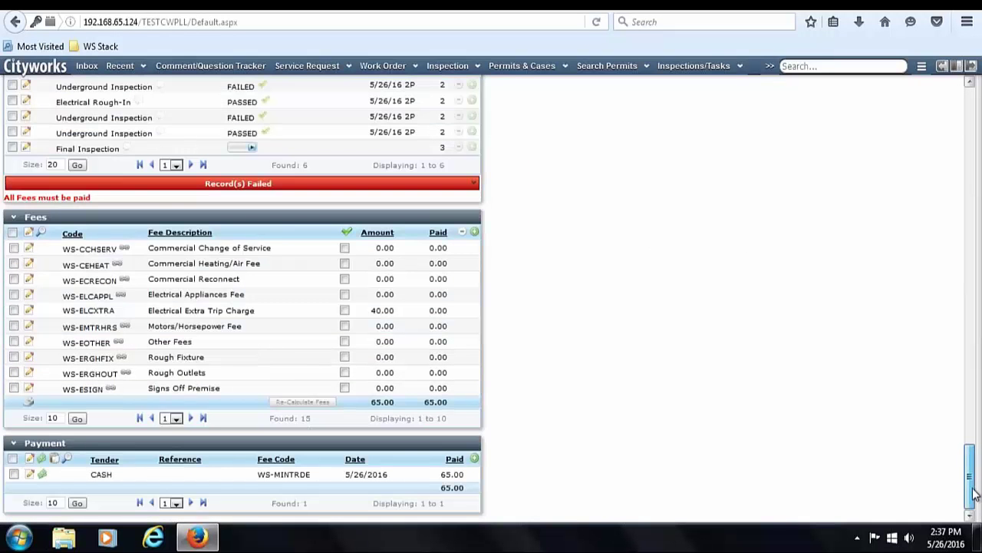
pyautogui.scroll(20, 970, 239)
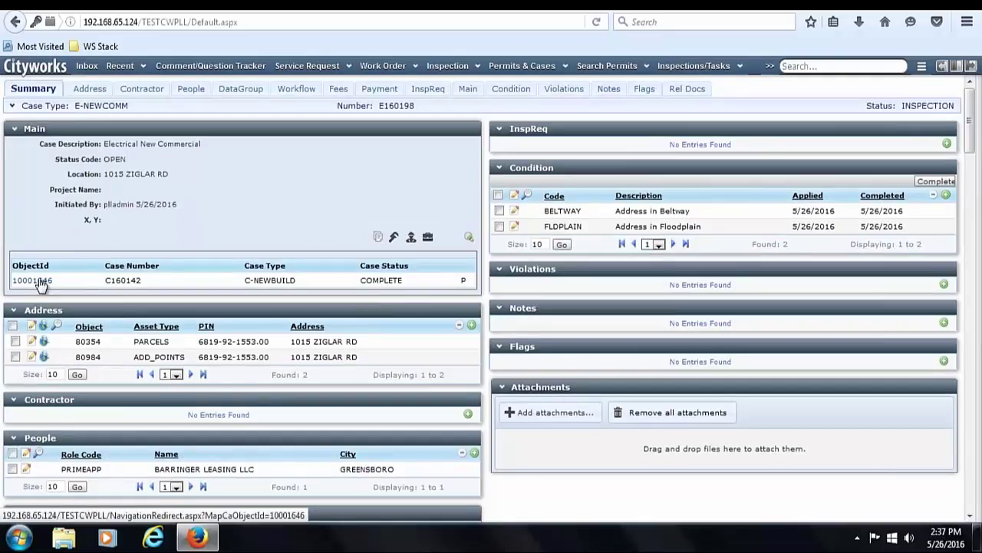
pyautogui.click(40, 283)
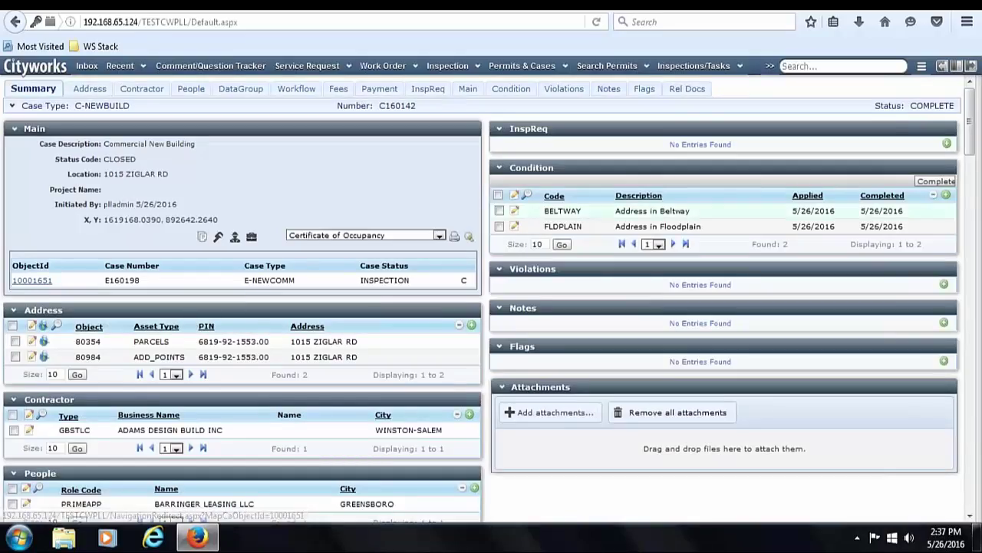
pyautogui.moveTo(969, 139); pyautogui.dragTo(978, 257)
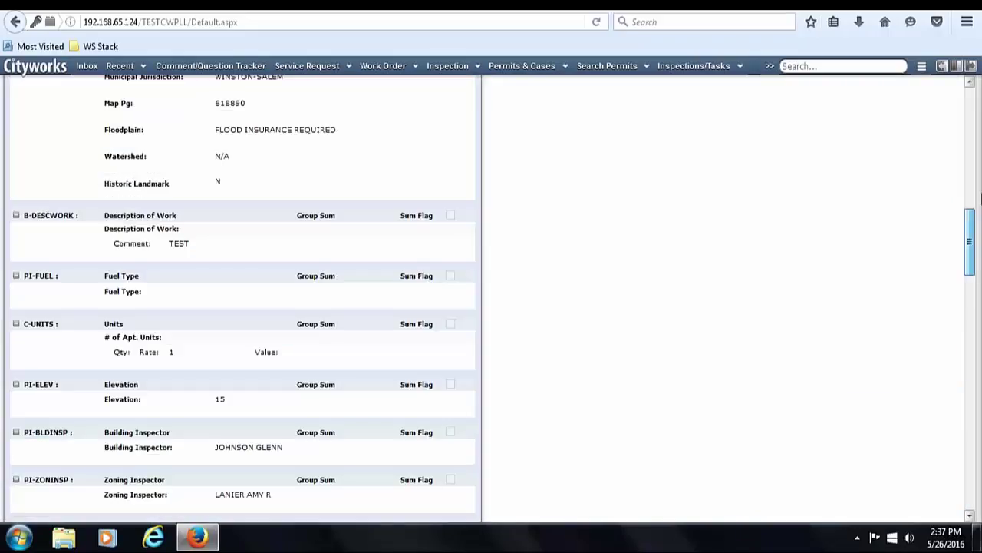
pyautogui.moveTo(978, 198); pyautogui.dragTo(975, 88)
# - Attempt Issue Certificate of Occupancy on C160142, dismiss the incomplete-conditions warning, and list its conditions
pyautogui.click(143, 67)
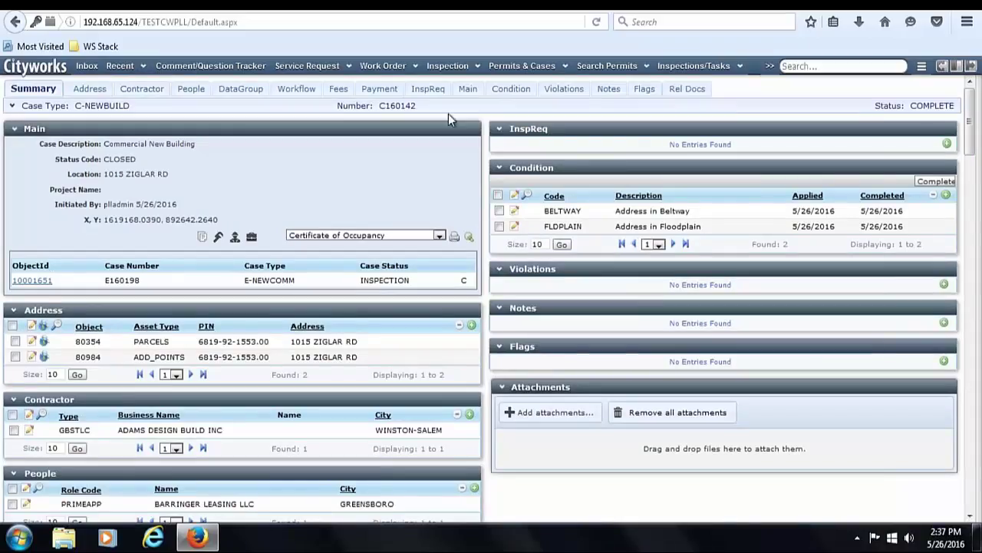
pyautogui.click(296, 90)
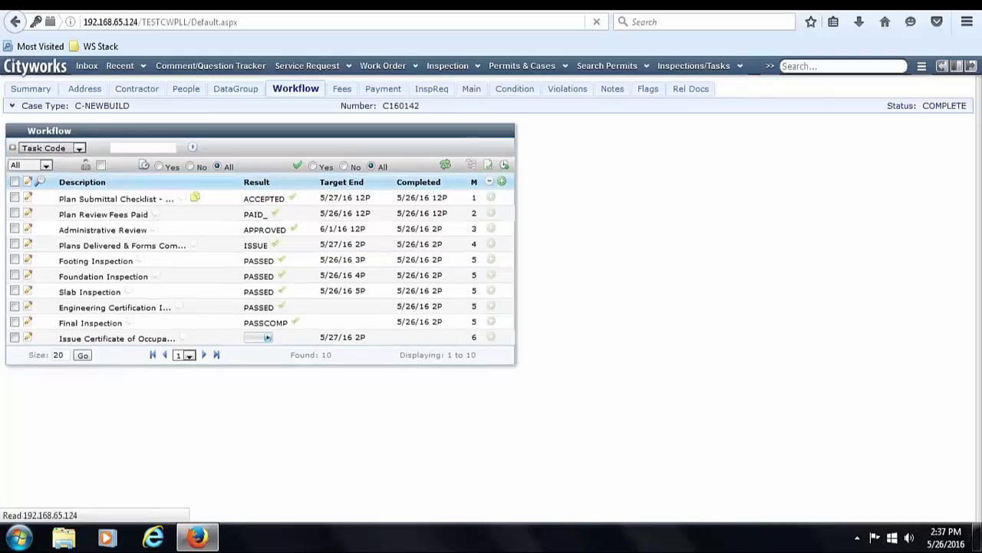
pyautogui.click(266, 335)
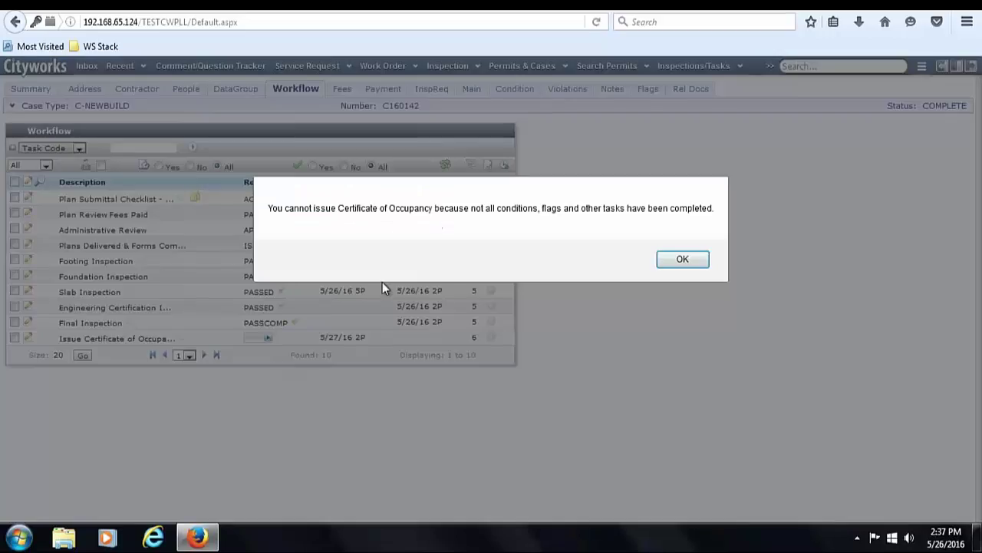
pyautogui.click(680, 259)
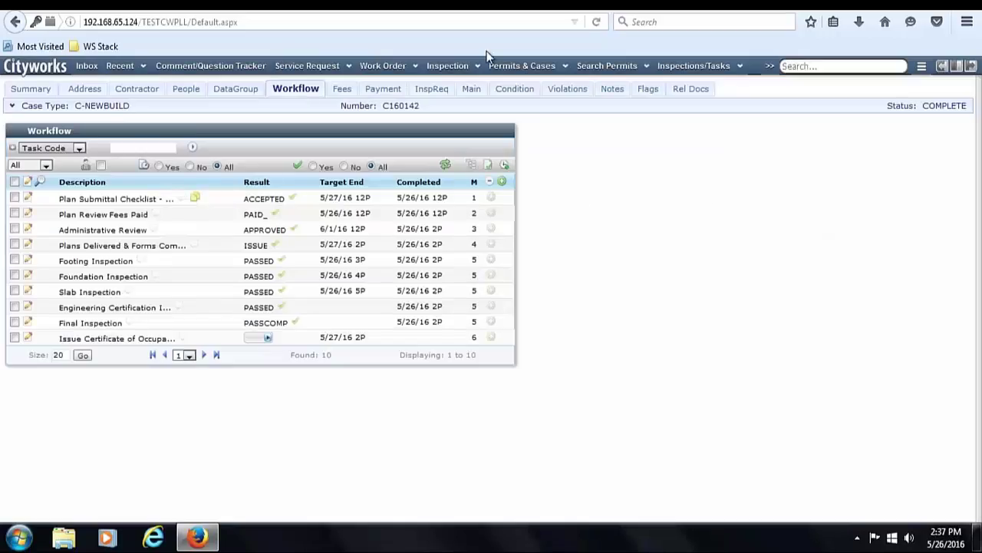
pyautogui.click(515, 92)
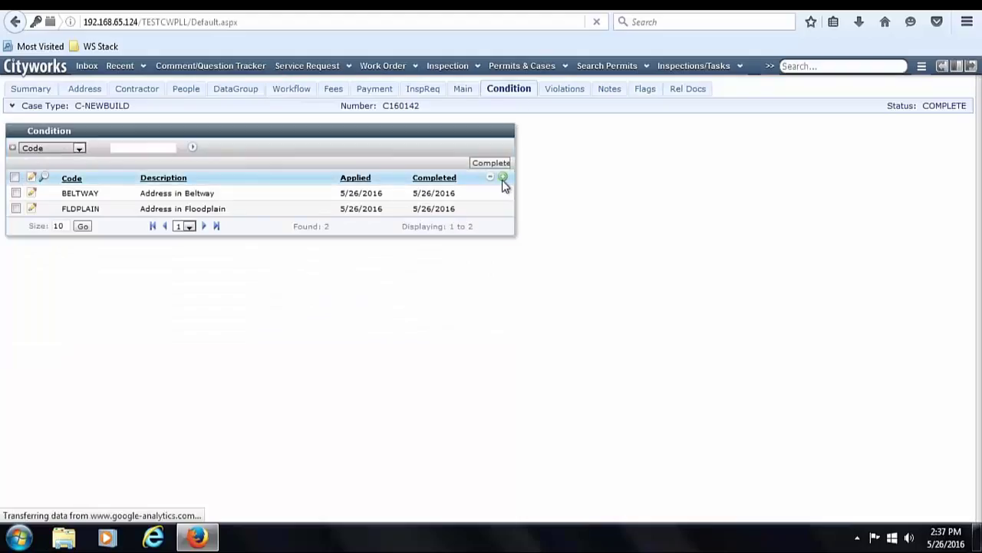
# - Add and save the 003-PRI COMBINED USE condition on C160142 via the Condition Code lookup
pyautogui.click(503, 178)
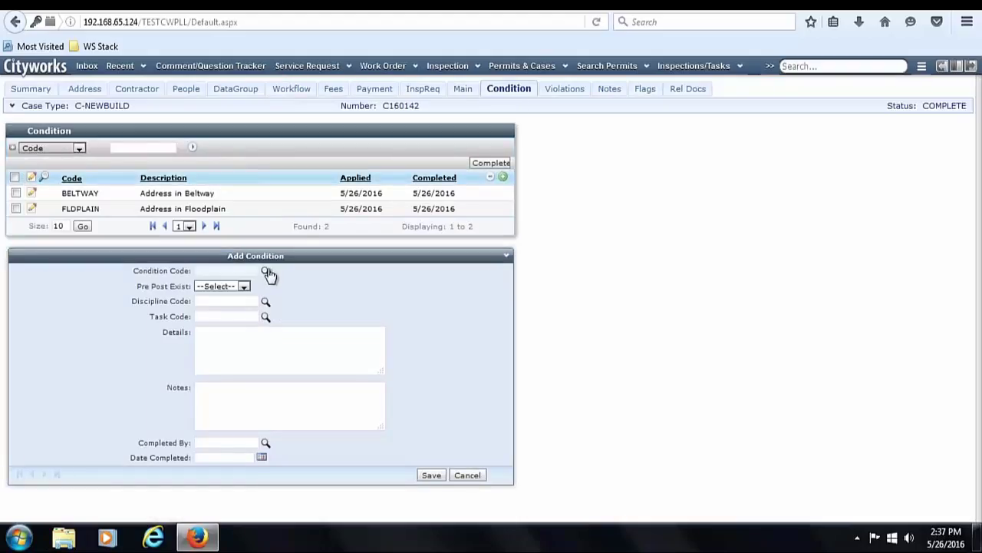
pyautogui.click(266, 273)
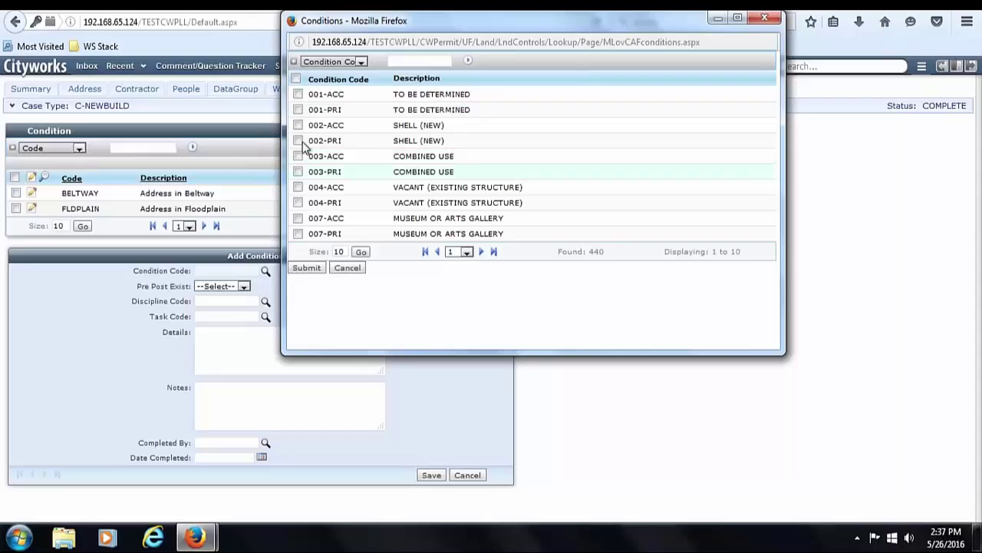
pyautogui.click(298, 171)
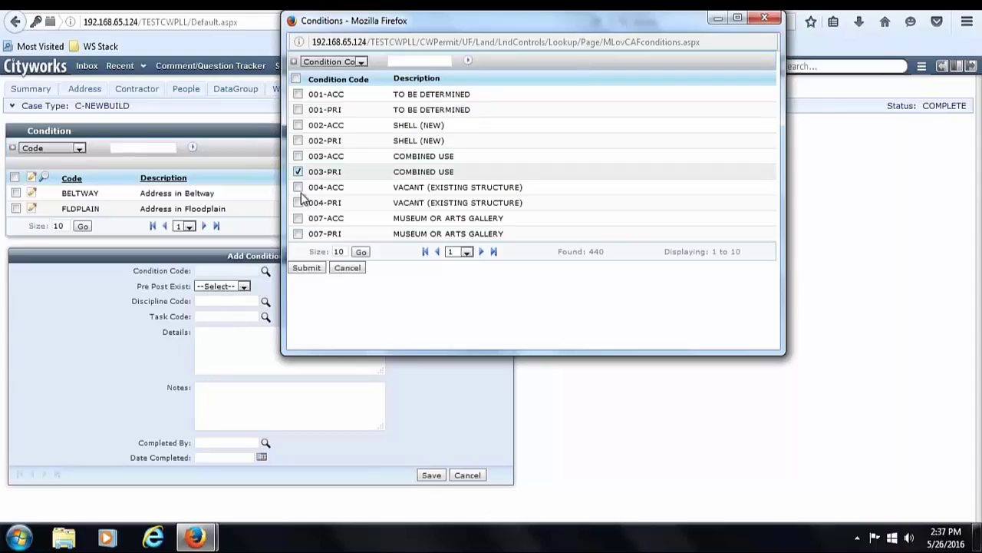
pyautogui.click(304, 270)
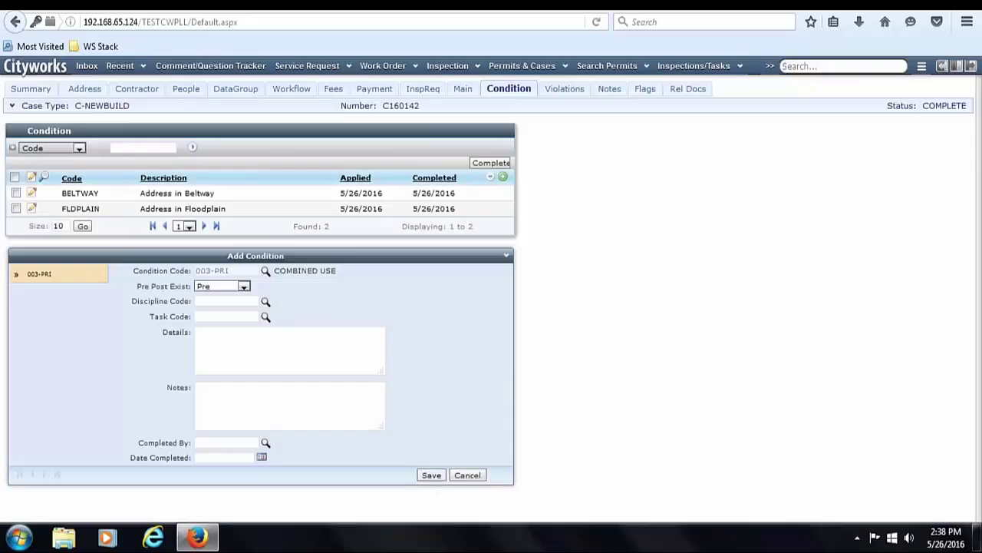
pyautogui.click(431, 475)
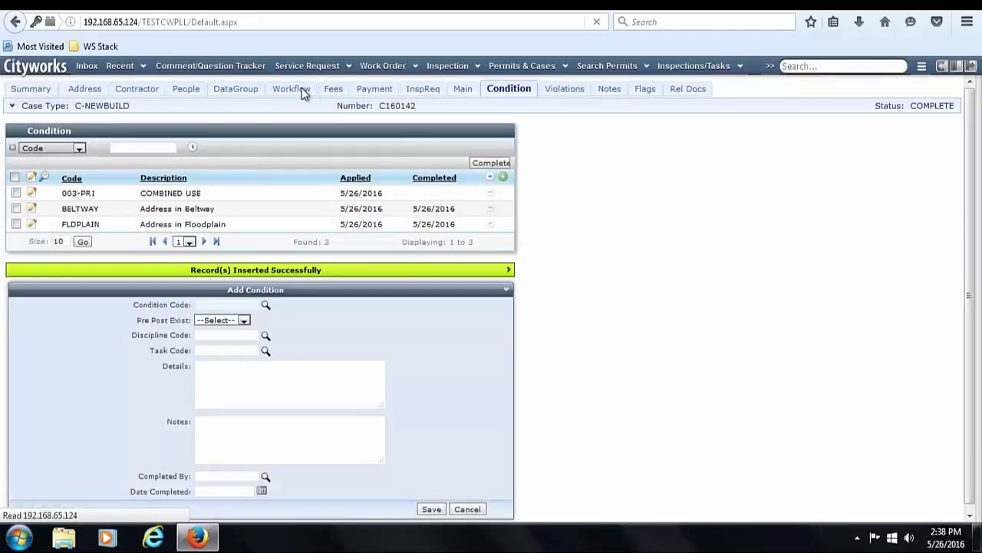
# - Retry issuing the Certificate of Occupancy, dismiss the refusal, and return to the summary
pyautogui.click(292, 89)
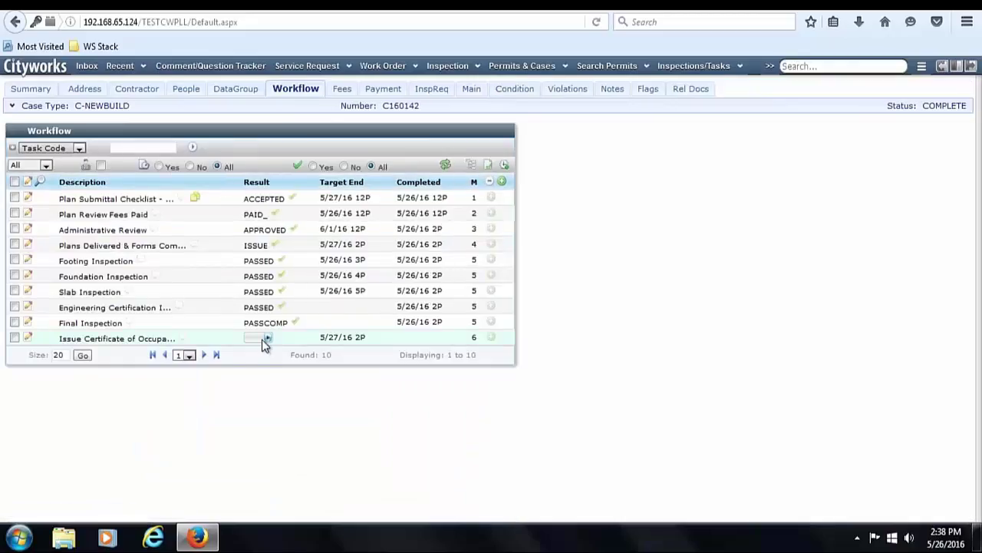
pyautogui.click(262, 339)
pyautogui.click(681, 260)
pyautogui.click(23, 90)
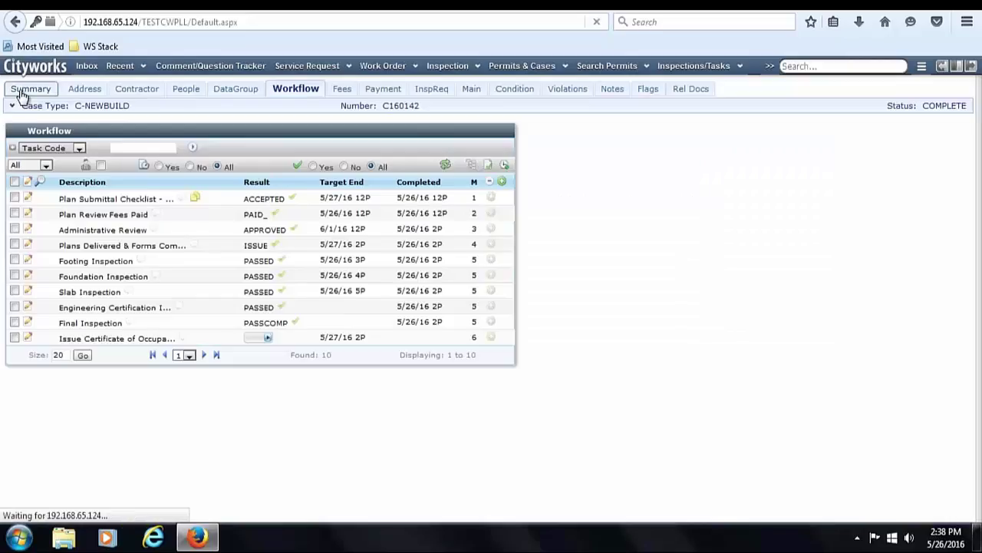
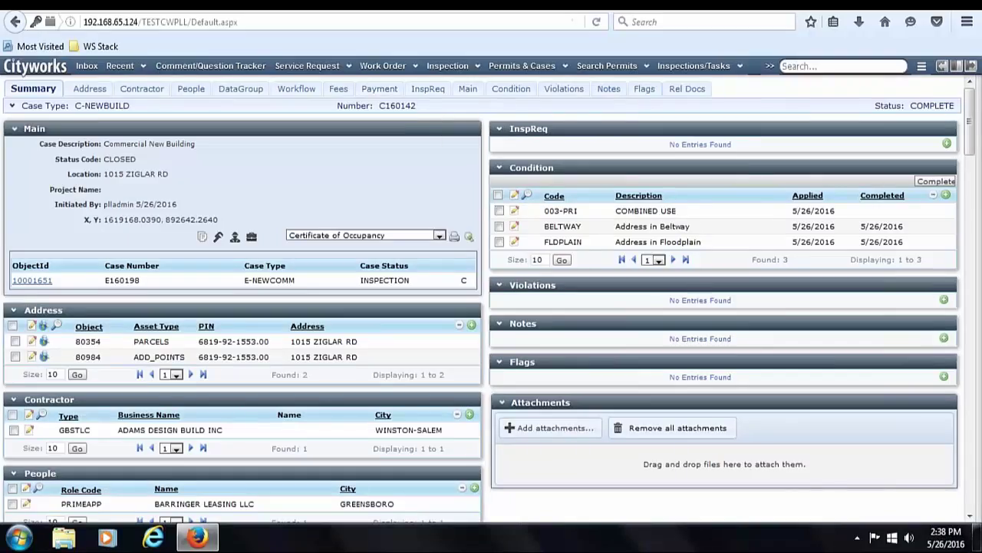
# - On child case E160198, mark the 40.00 Electrical Extra Trip Charge fee as paid and check the payments
pyautogui.click(34, 281)
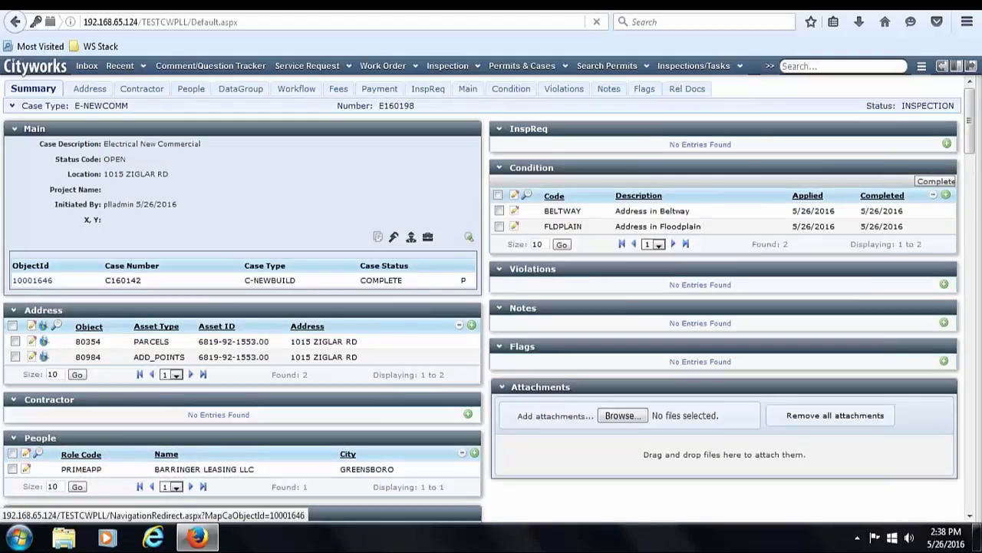
pyautogui.click(339, 89)
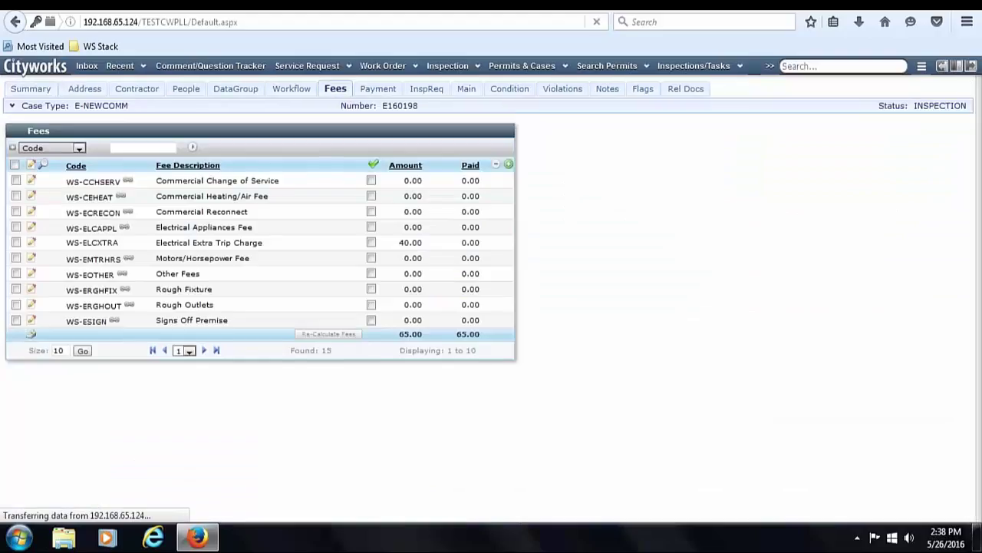
pyautogui.click(15, 164)
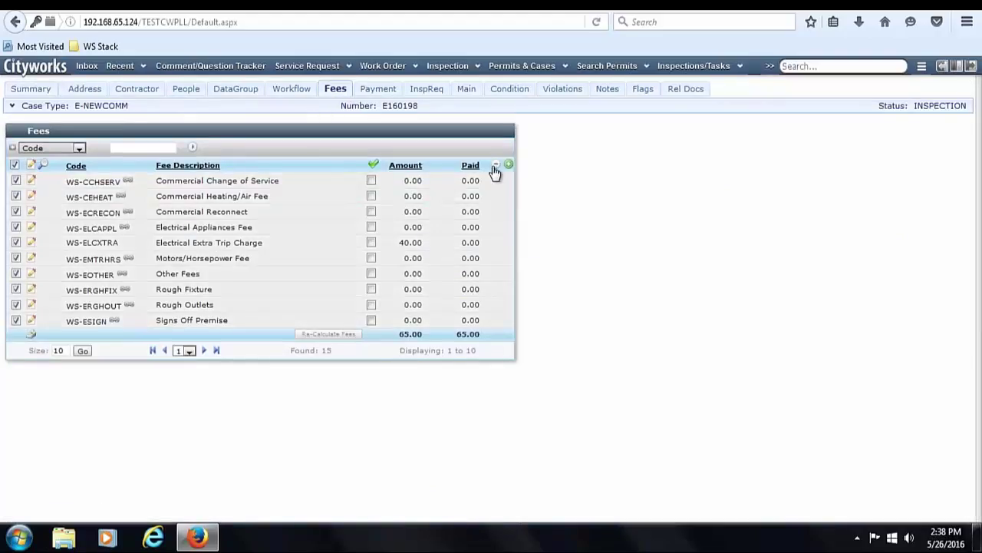
pyautogui.click(14, 164)
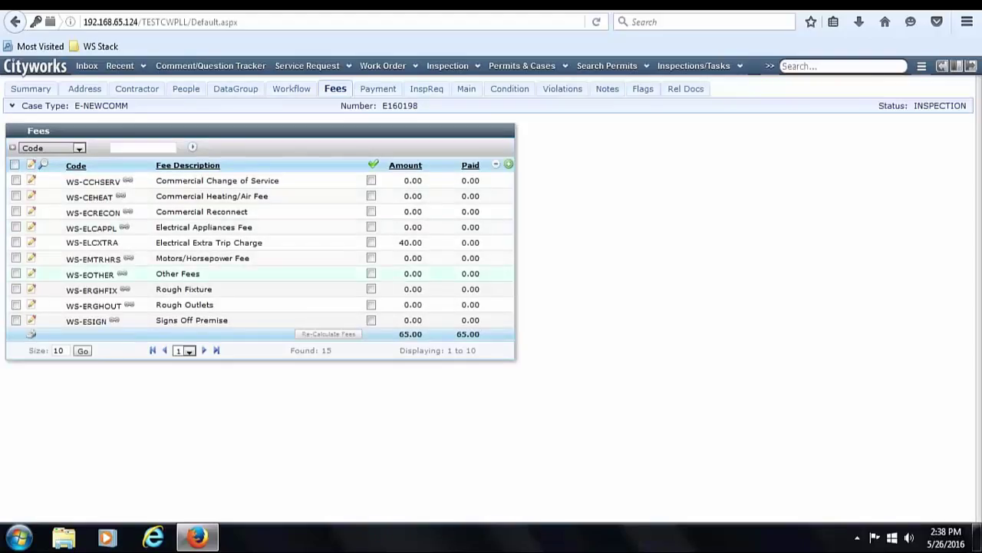
pyautogui.click(372, 243)
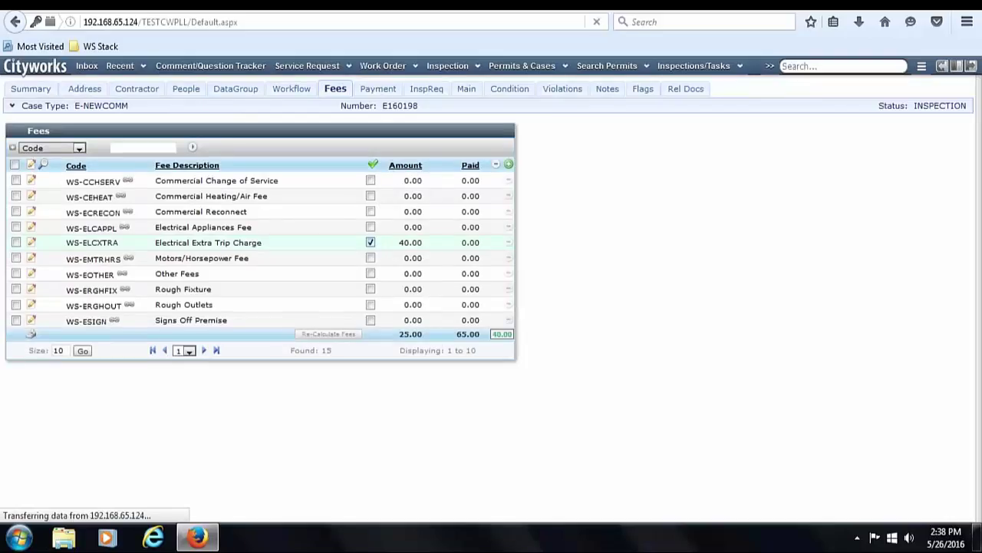
pyautogui.click(379, 89)
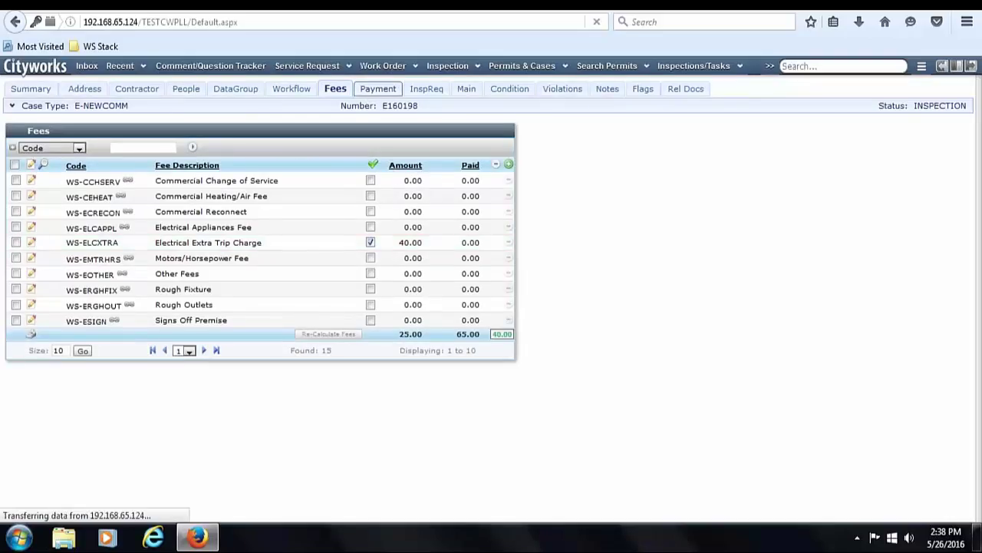
pyautogui.click(342, 91)
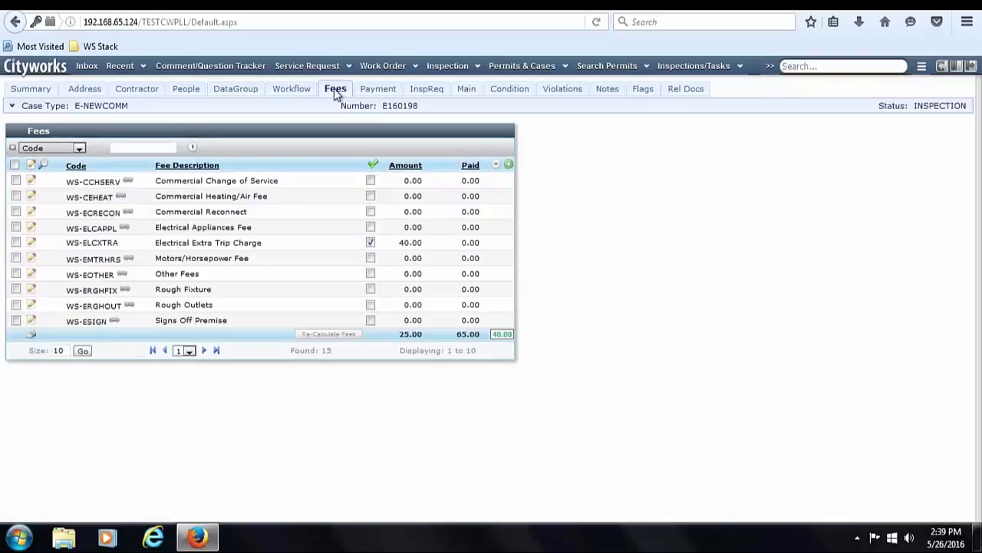
# - Result E160198's Final Inspection as PASSCOMP so the case reads COMPLETE and CLOSED
pyautogui.click(295, 91)
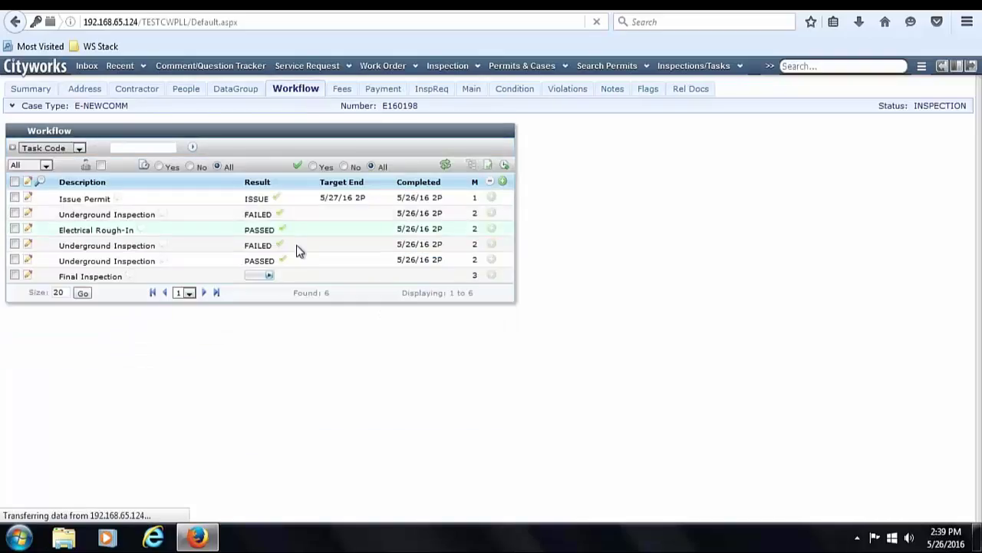
pyautogui.click(269, 275)
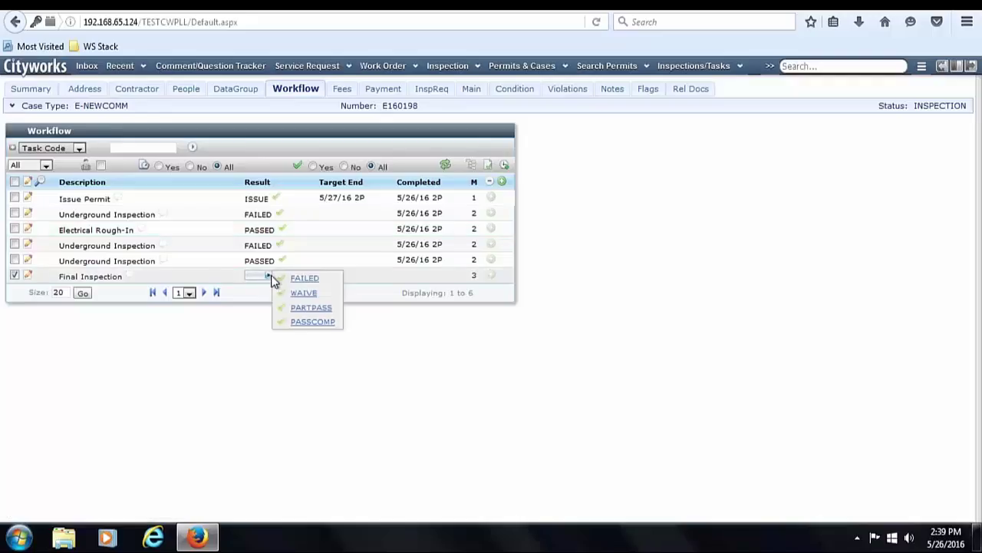
pyautogui.click(313, 322)
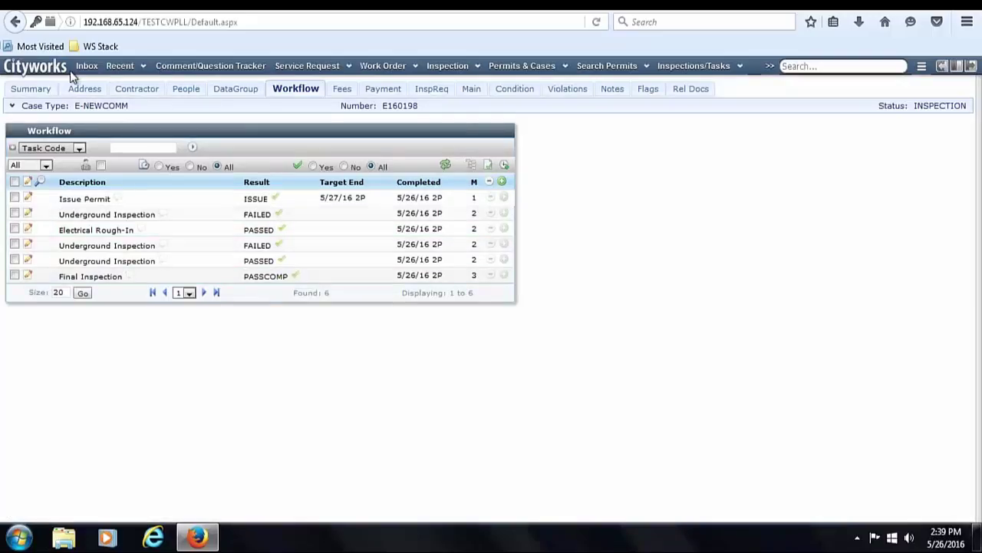
pyautogui.click(85, 90)
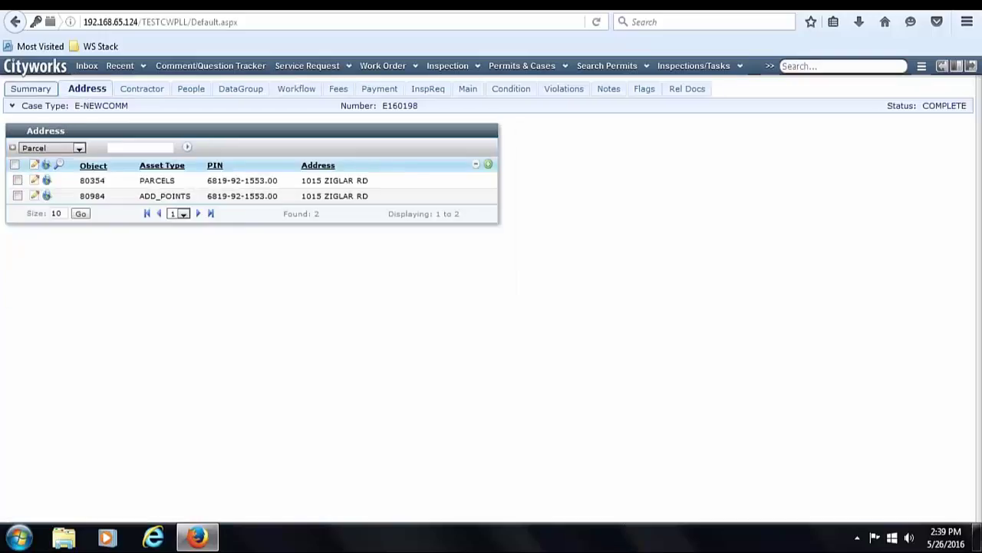
pyautogui.click(31, 89)
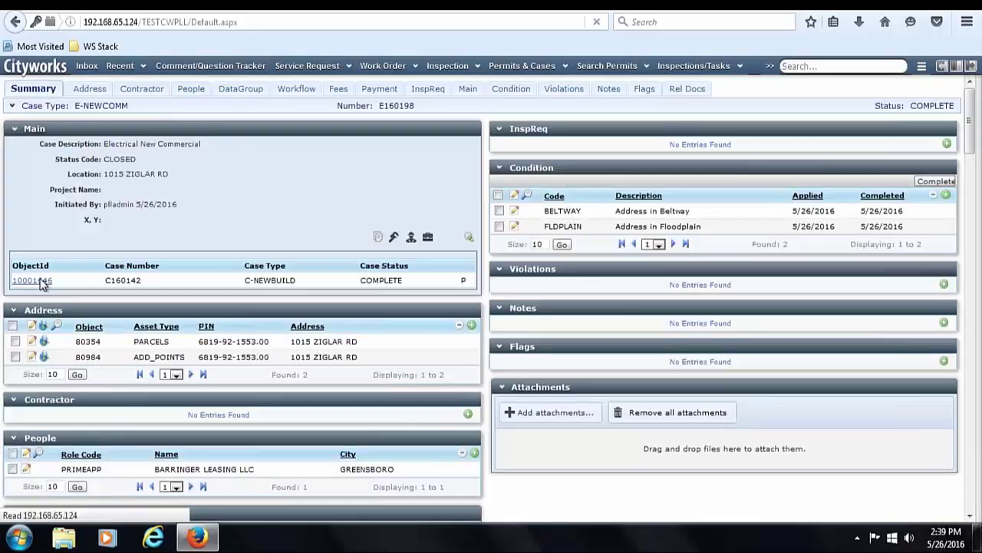
# - Back on C160142, try issuing the Certificate of Occupancy, dismiss the condition warning, and list conditions
pyautogui.click(32, 281)
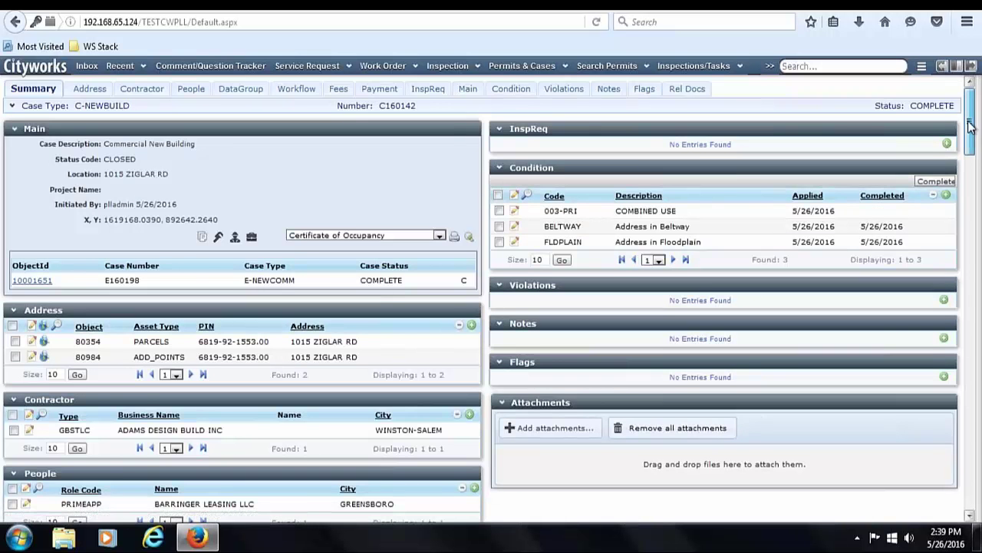
pyautogui.moveTo(976, 113); pyautogui.dragTo(942, 445)
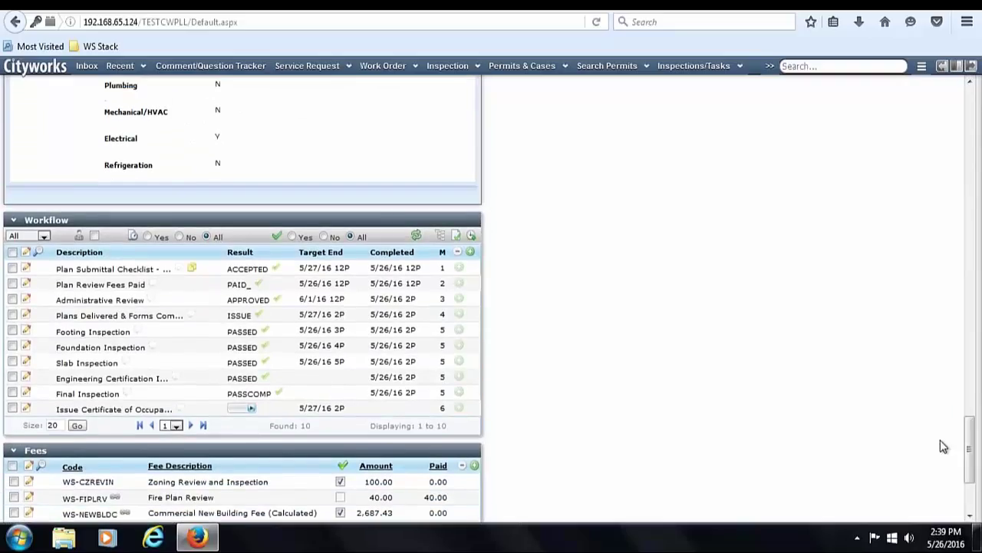
pyautogui.click(250, 411)
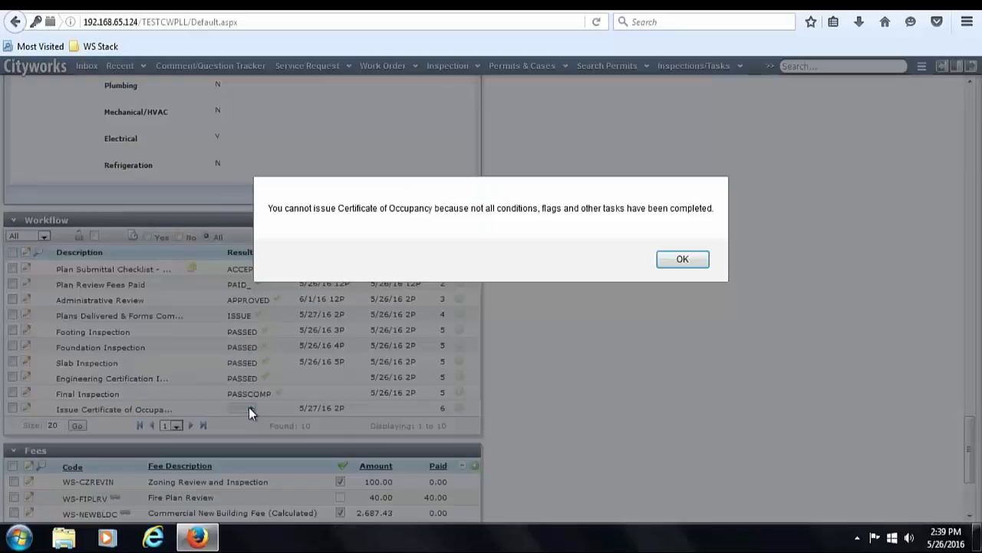
pyautogui.click(689, 259)
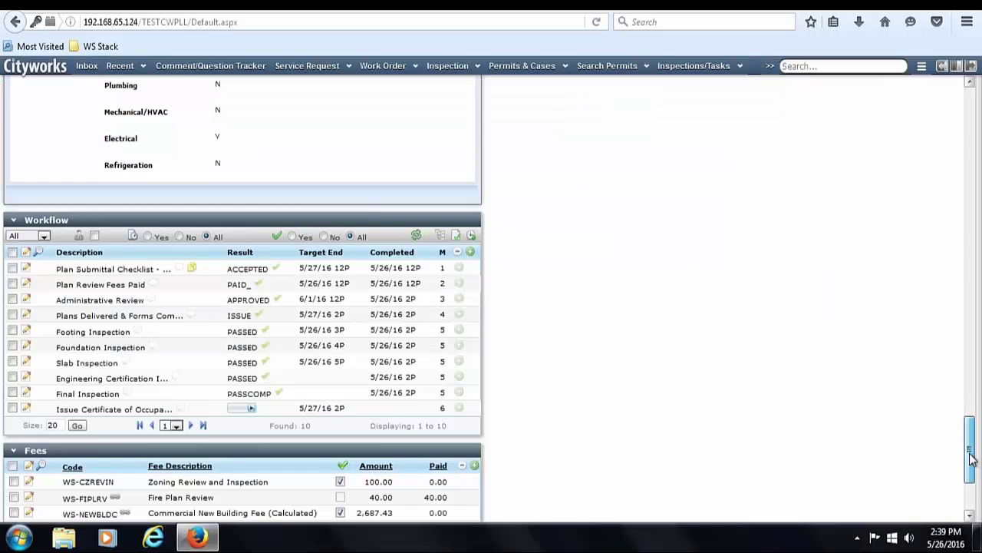
pyautogui.scroll(-4, 972, 453)
pyautogui.moveTo(975, 457); pyautogui.dragTo(971, 100)
pyautogui.click(509, 89)
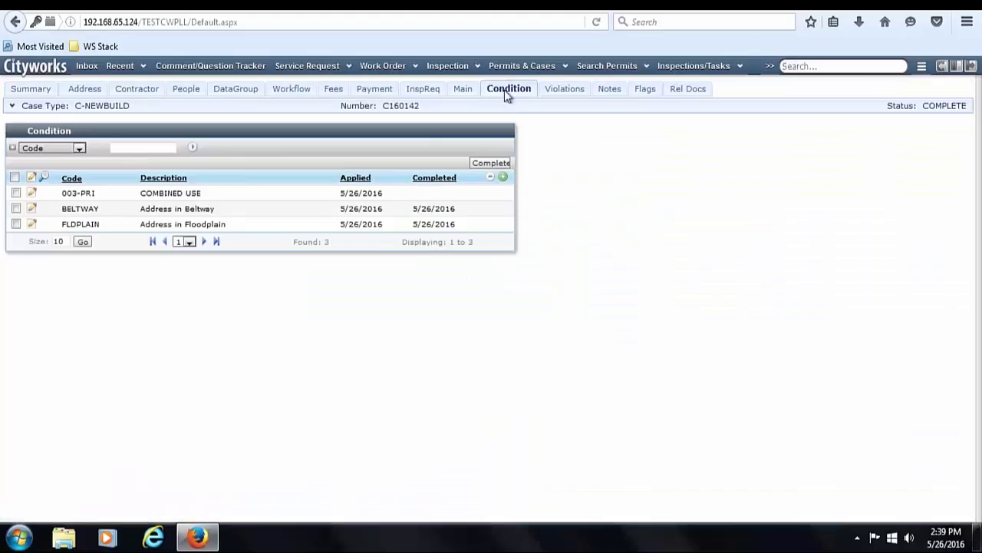
# - Complete and save condition 003-PRI COMBINED USE, then issue C160142's Certificate of Occupancy
pyautogui.click(16, 193)
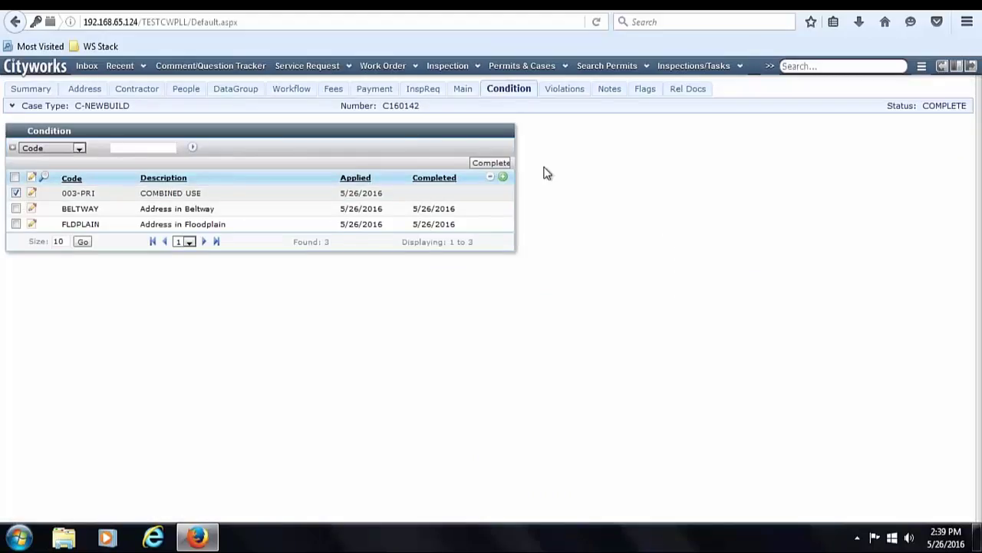
pyautogui.click(495, 163)
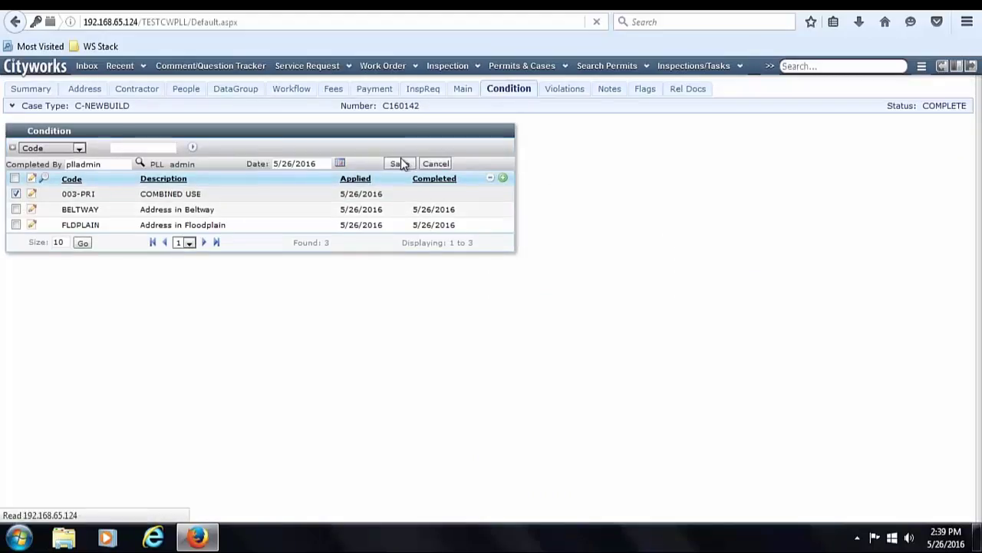
pyautogui.click(399, 165)
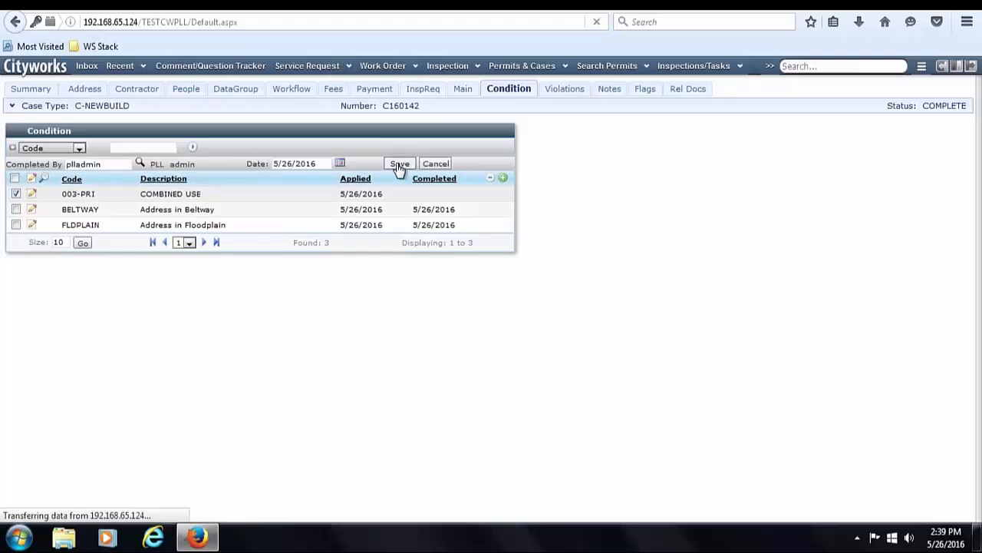
pyautogui.click(295, 90)
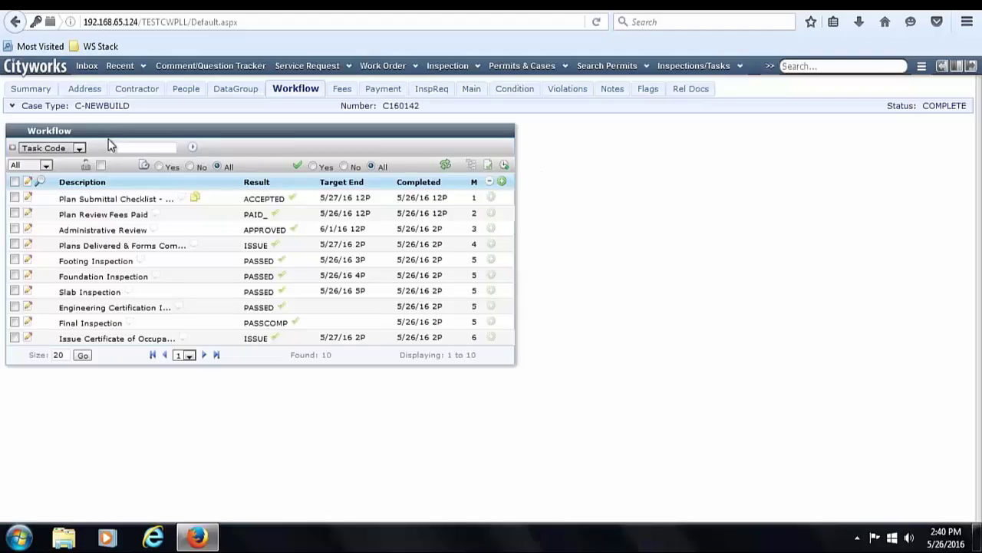
pyautogui.click(30, 90)
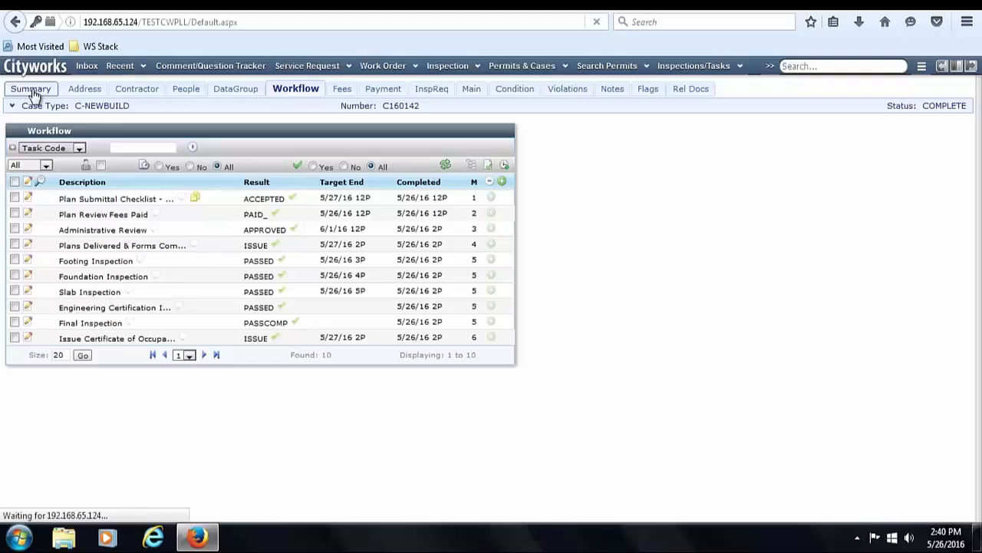